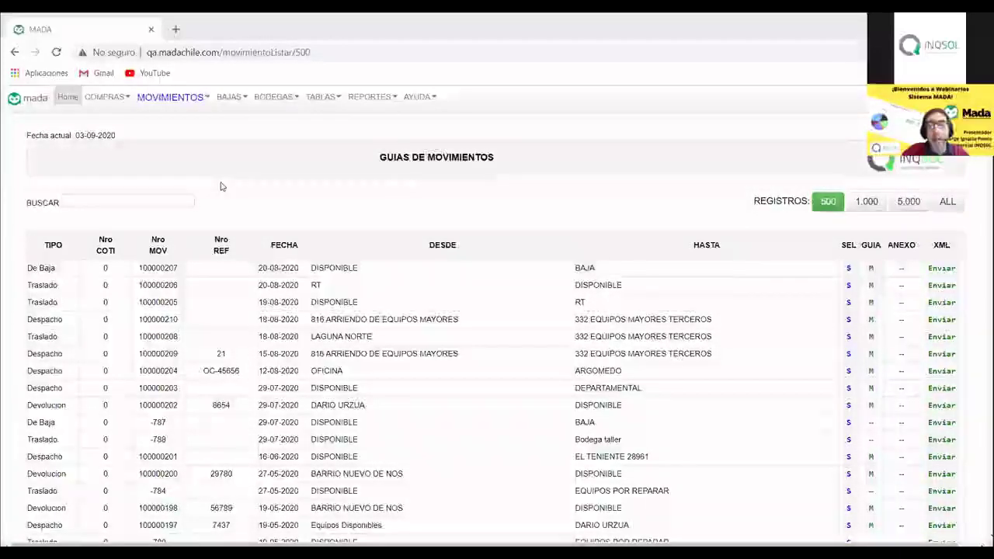
Step: Return to the home page and start entering a new movement with Ingresar under Movimientos
click(67, 97)
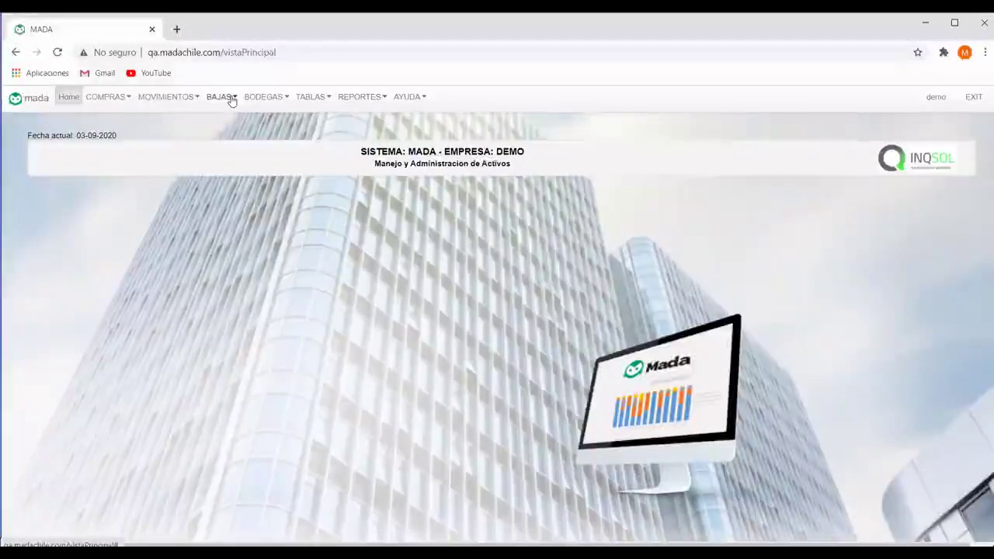
click(175, 106)
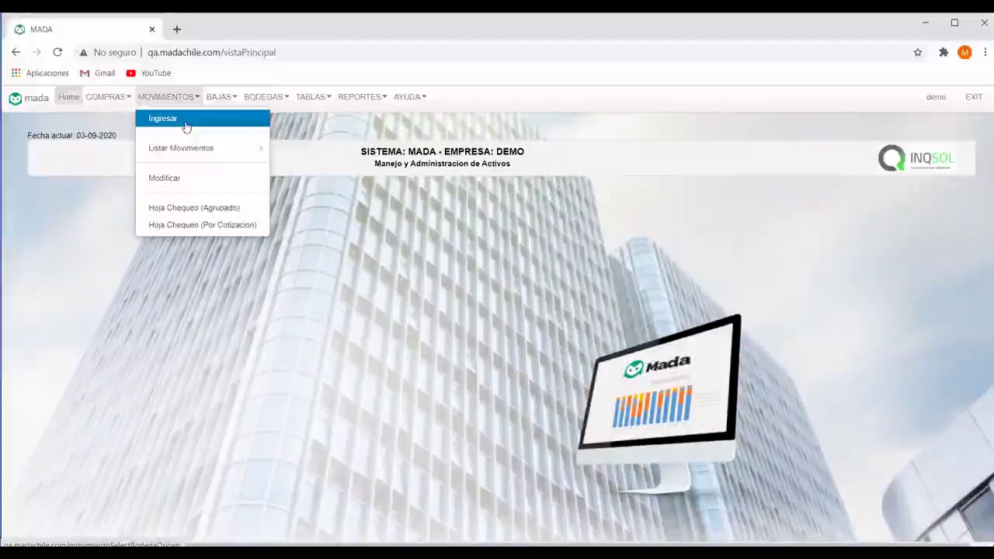
click(186, 124)
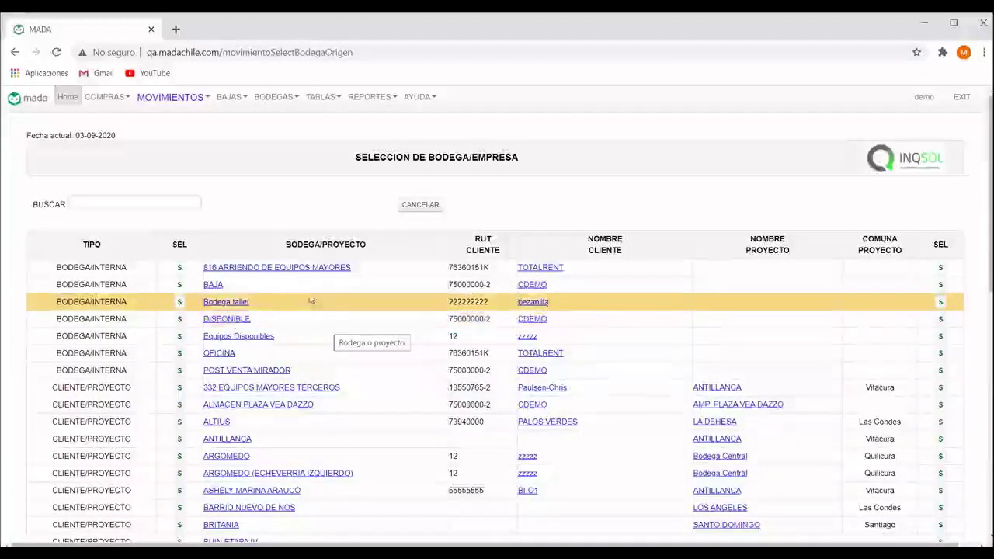
click(194, 100)
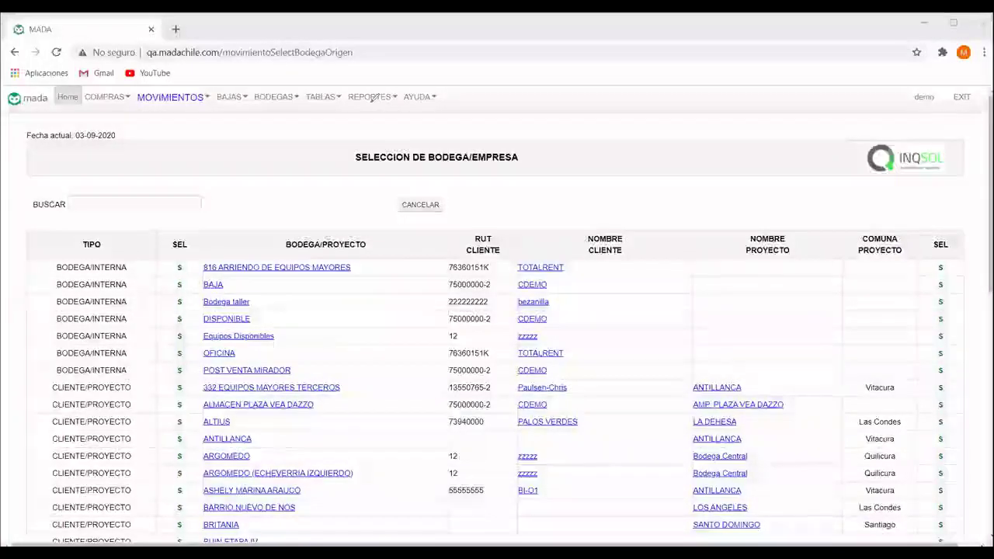
Step: Outline the BODEGA/INTERNA and CLIENTE/PROYECTO types, both SEL columns and the BODEGA/PROYECTO column with annotation rectangles
drag(39, 249, 154, 379)
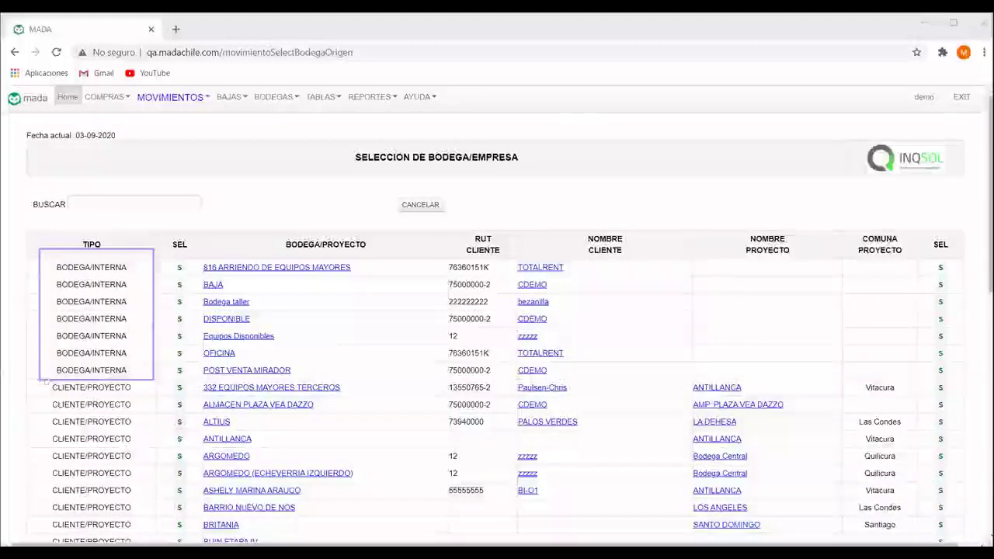
drag(146, 483, 151, 527)
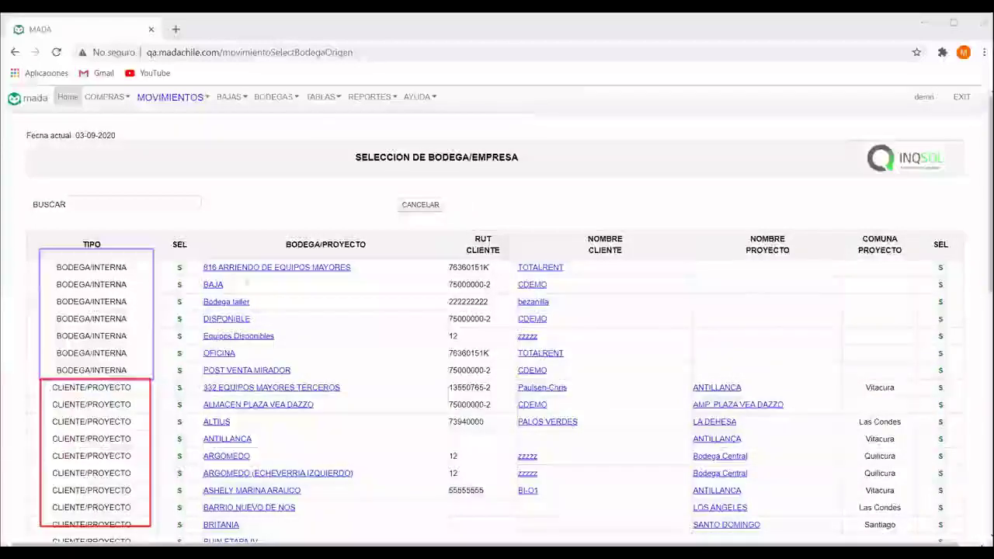
mouse_move(157, 225)
mouse_down()
mouse_move(210, 281)
mouse_move(198, 354)
mouse_up()
drag(200, 318, 200, 496)
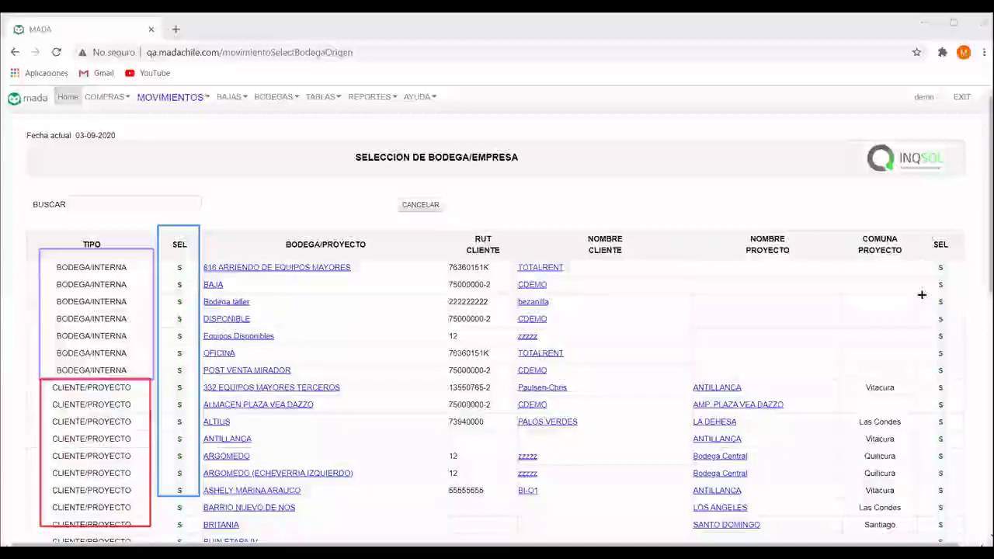
drag(923, 291, 962, 502)
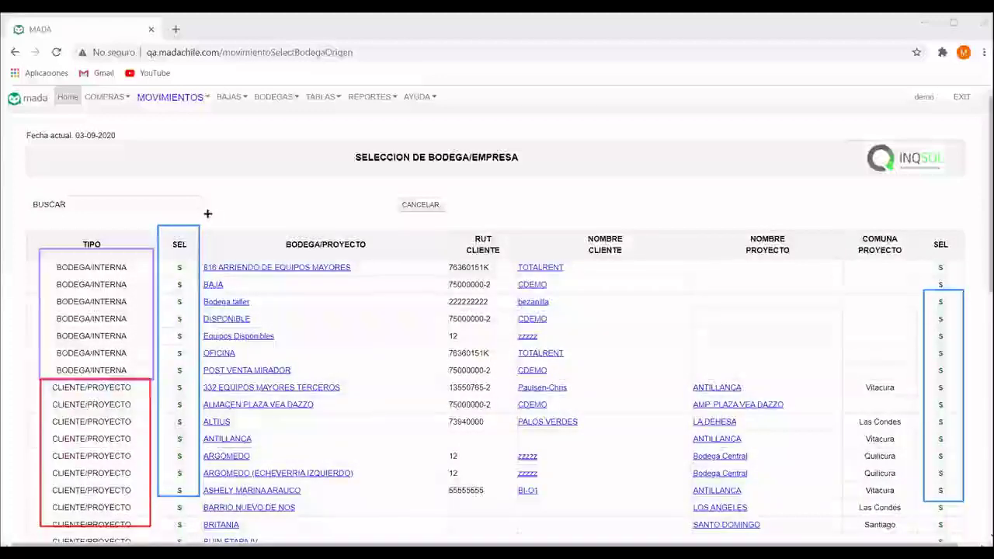
drag(203, 212, 447, 522)
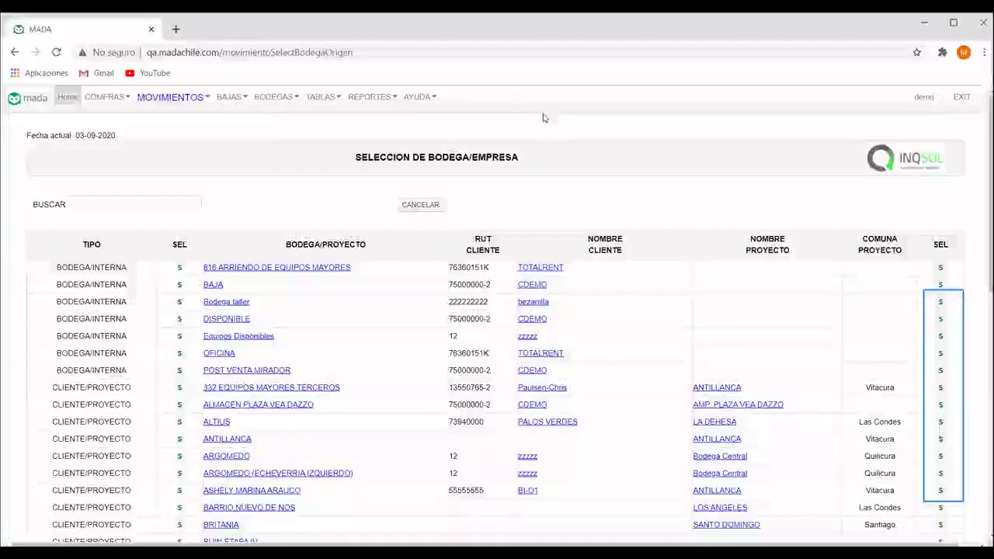
Step: Outline the page title and the BODEGA/PROYECTO, RUT CLIENTE and NOMBRE CLIENTE columns with annotation rectangles, and erase those marks
drag(340, 148, 553, 171)
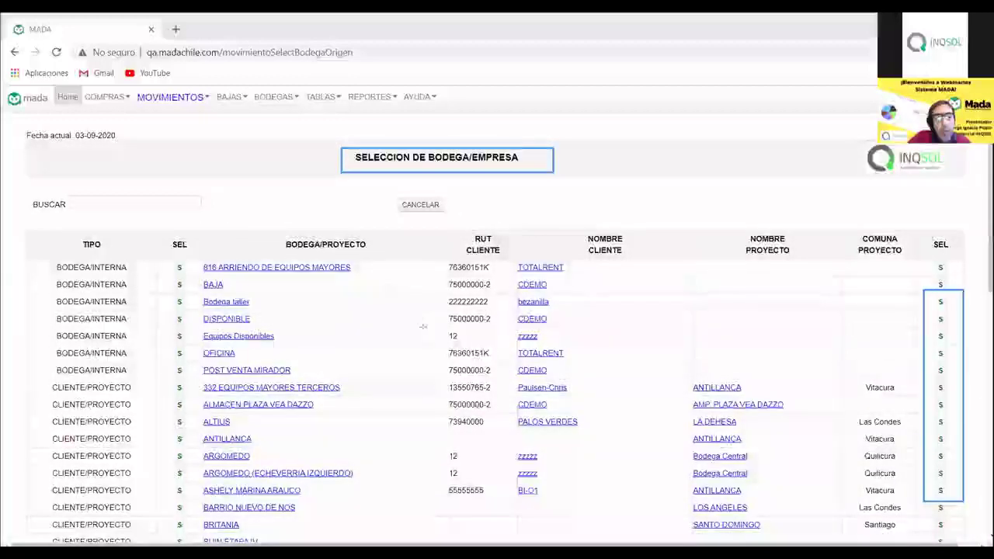
mouse_move(203, 229)
mouse_down()
mouse_move(359, 266)
mouse_move(423, 328)
mouse_up()
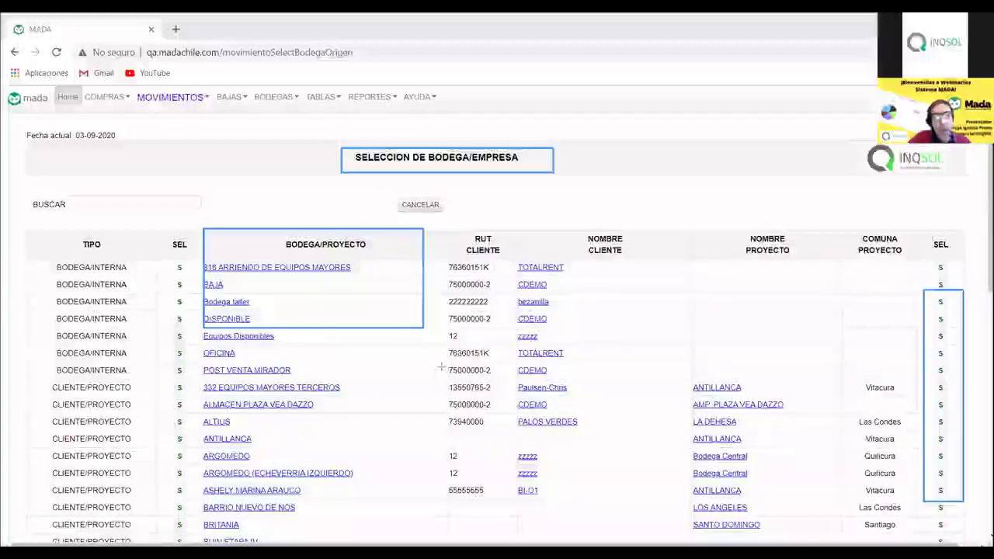
drag(441, 366, 442, 366)
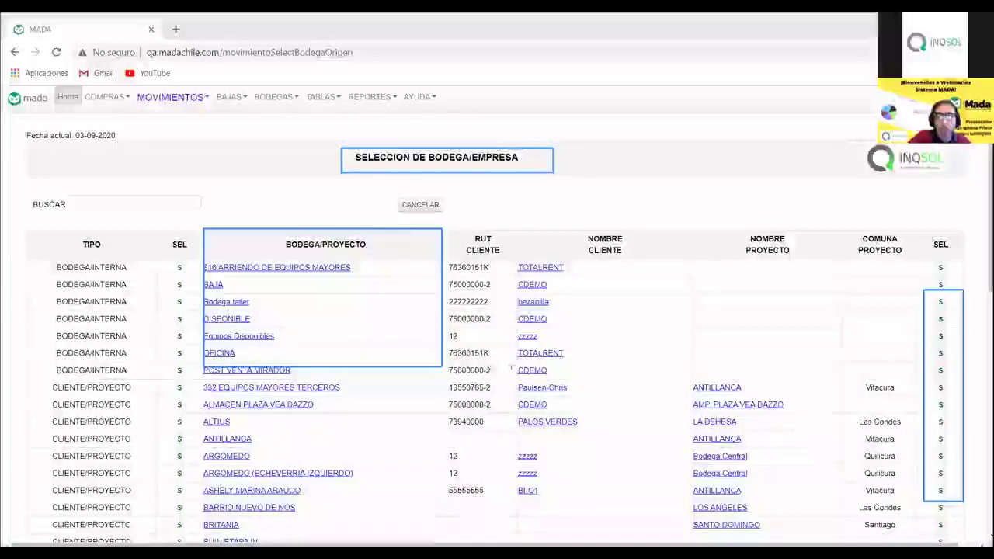
drag(512, 366, 512, 365)
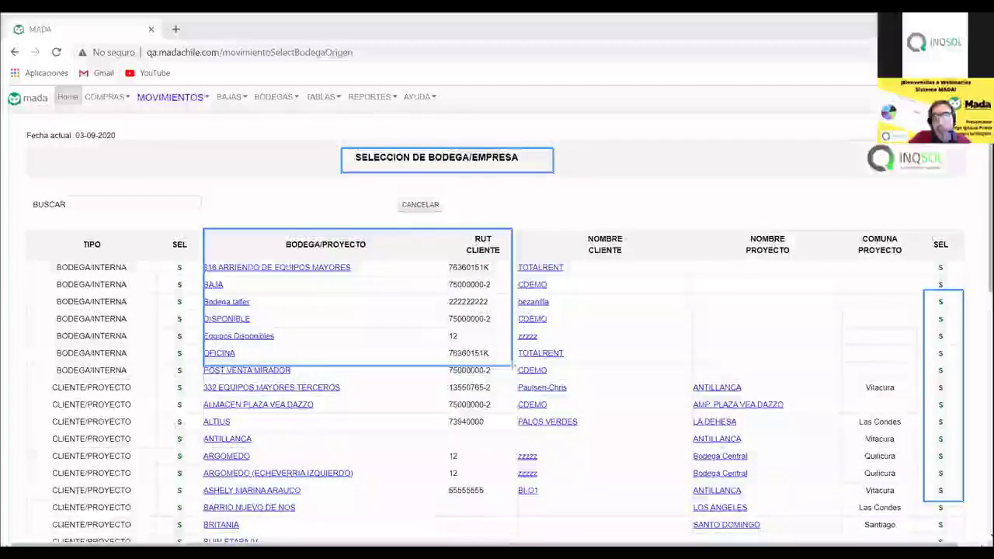
drag(511, 366, 518, 366)
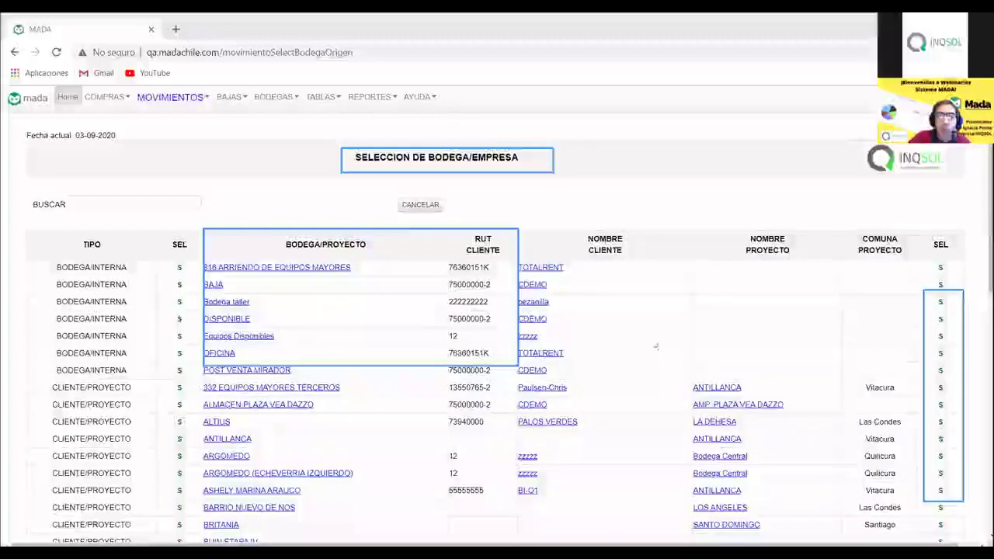
drag(656, 347, 674, 346)
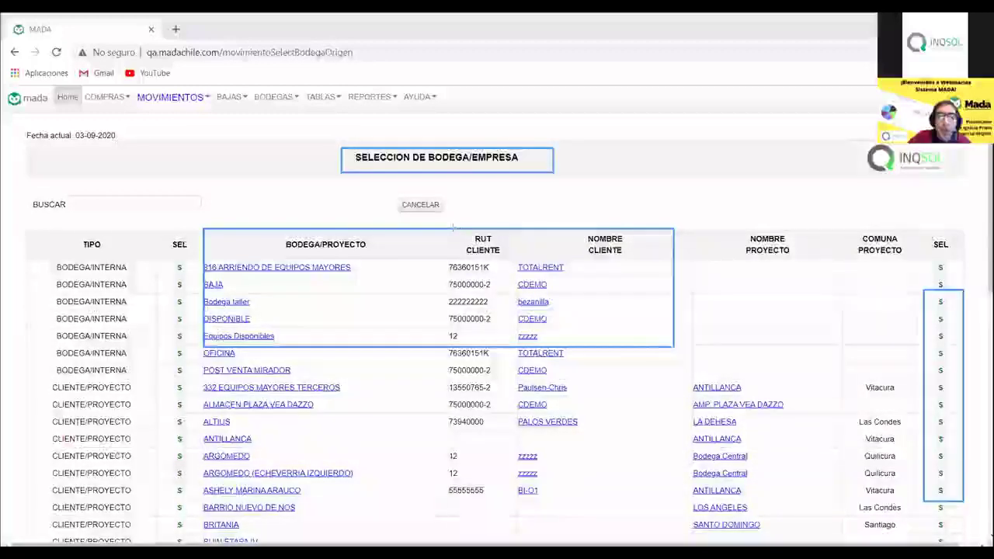
drag(453, 227, 510, 334)
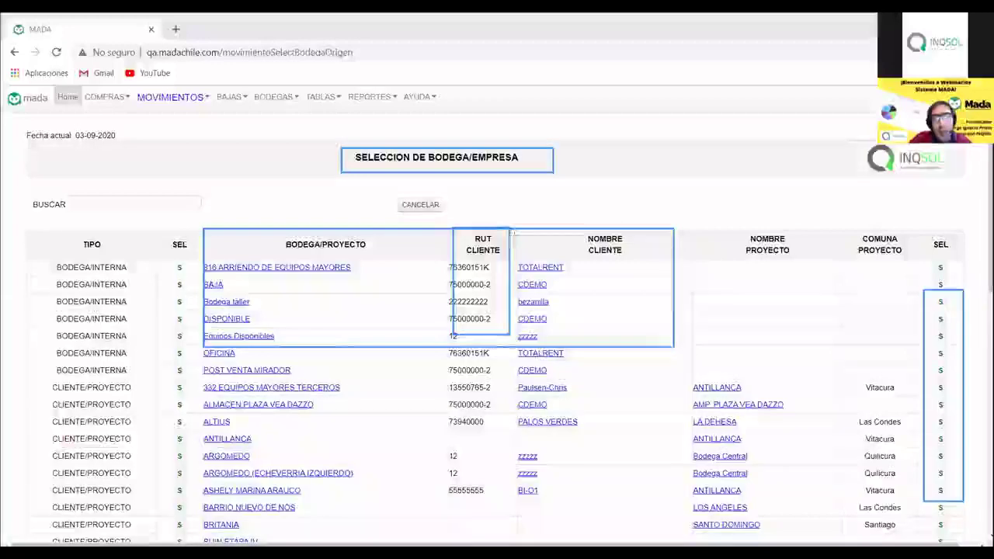
drag(506, 226, 613, 346)
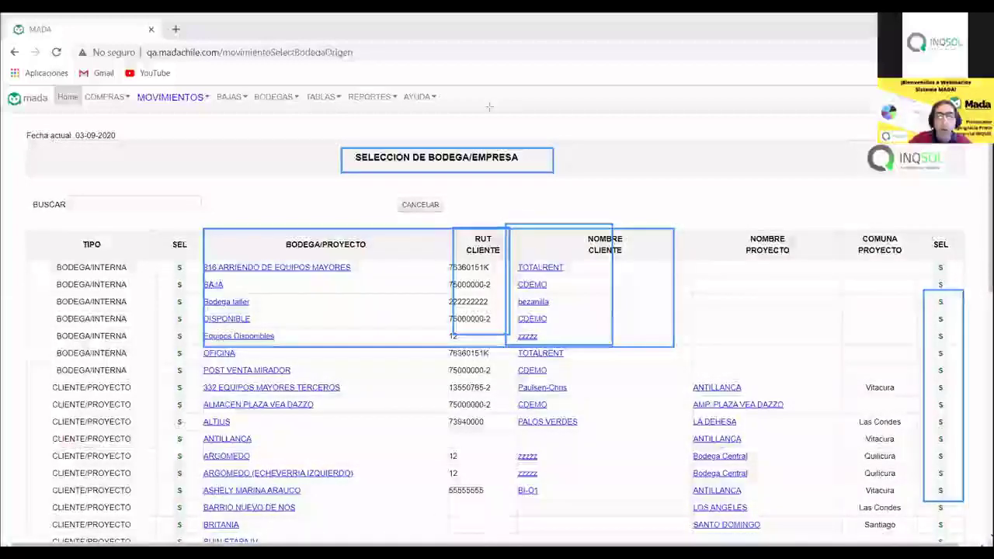
click(543, 156)
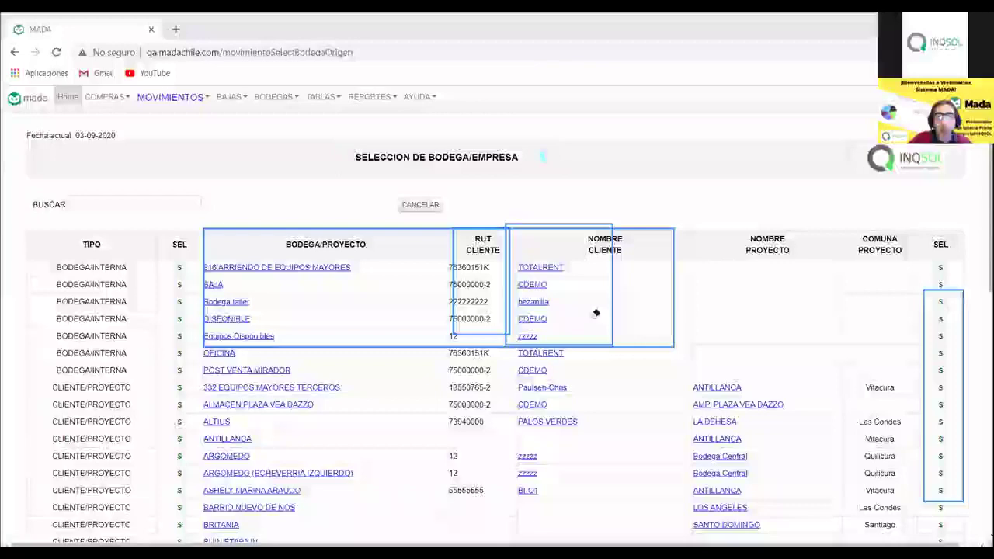
click(453, 262)
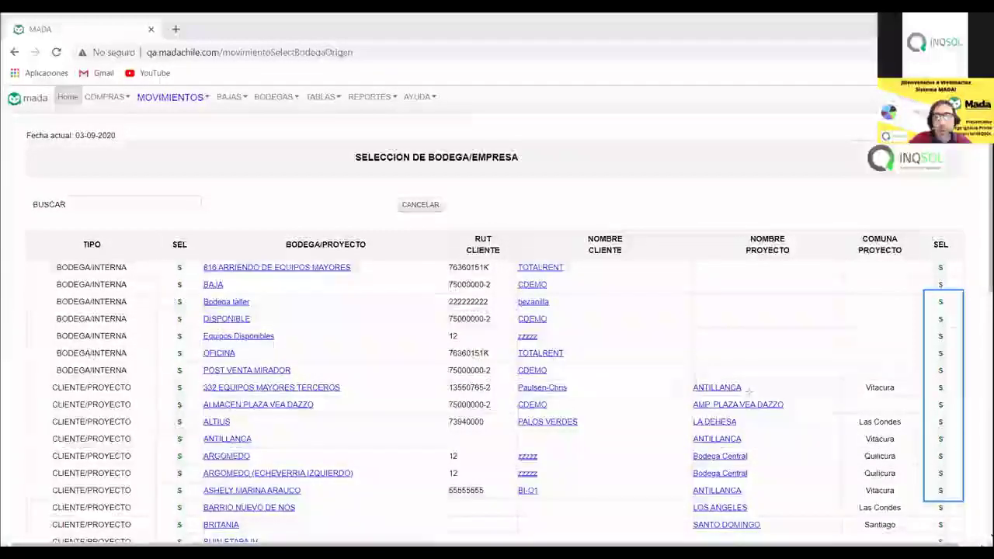
Step: Outline the first client/project entries and their project names with annotation rectangles, and erase those marks
drag(687, 371, 815, 439)
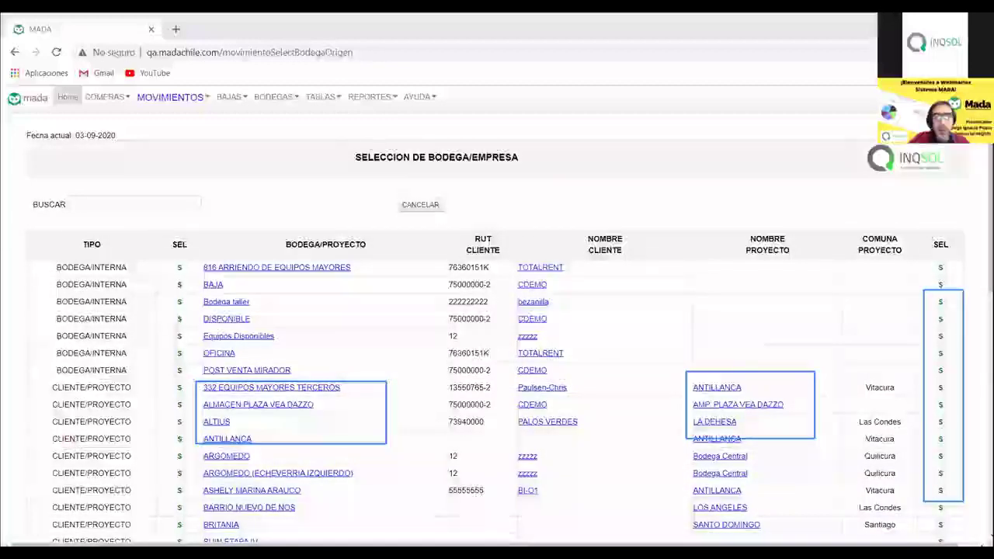
click(507, 62)
click(385, 425)
click(688, 422)
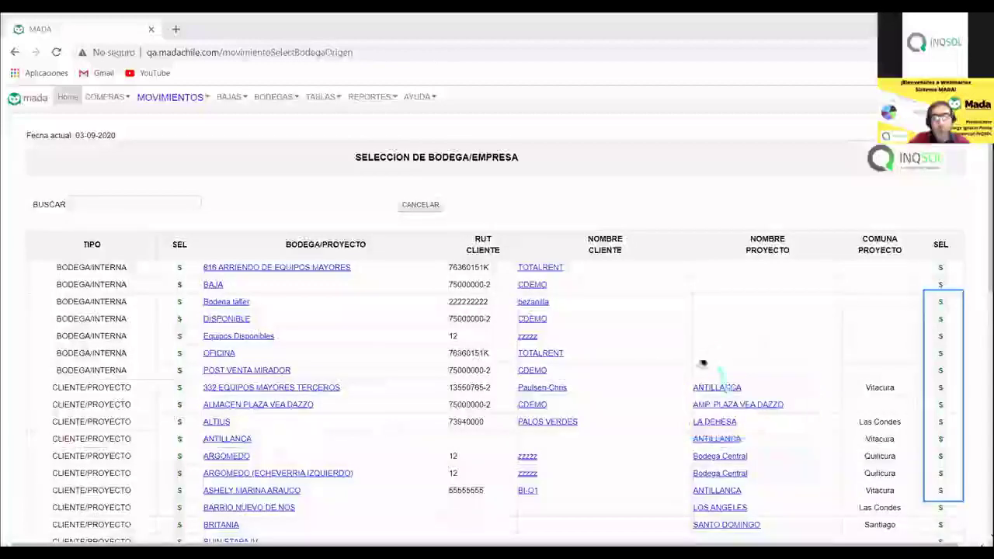
Step: Look through the client/project entries of the selection list and open the warehouse administration page, Administrar Bodegas
scroll(630, 313, down, 1)
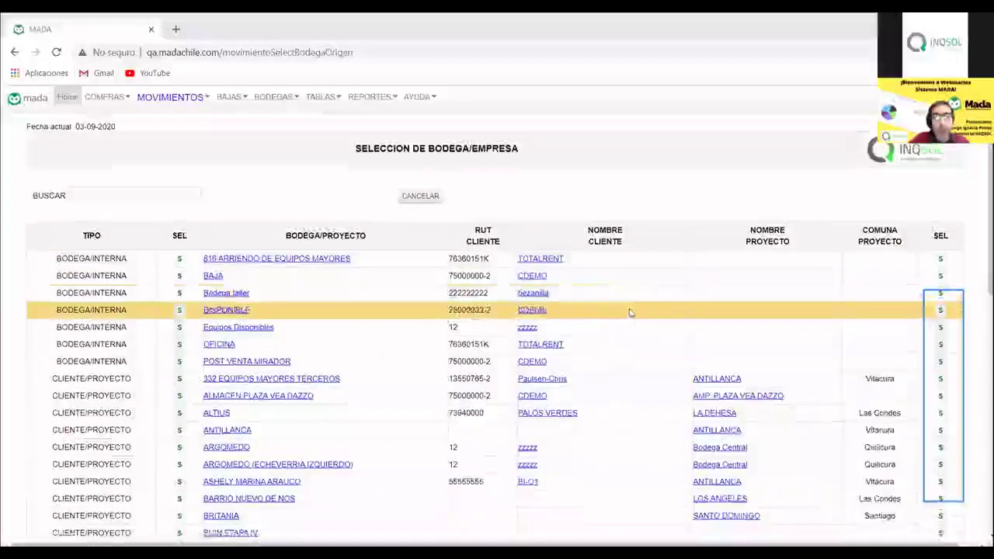
scroll(630, 312, down, 3)
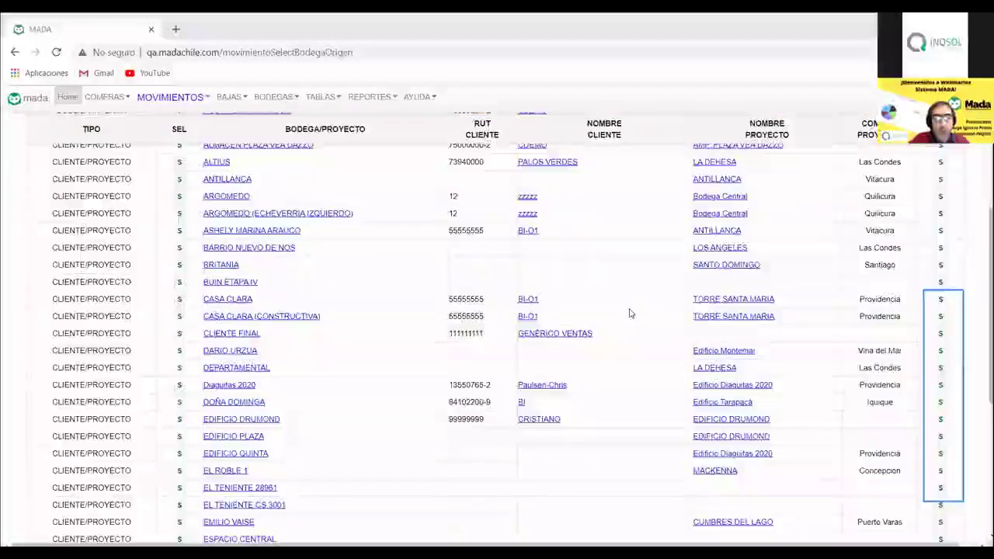
scroll(629, 312, down, 1)
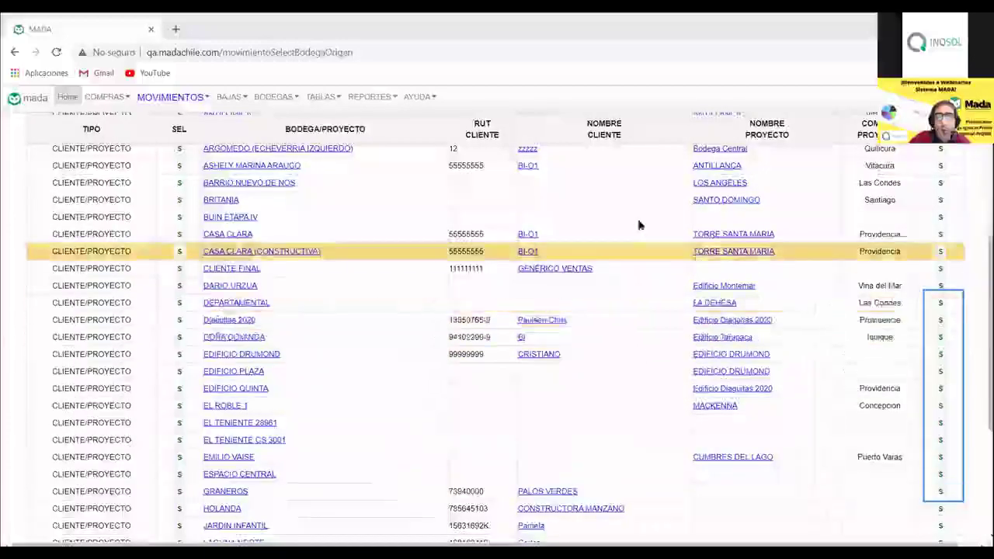
scroll(632, 232, up, 5)
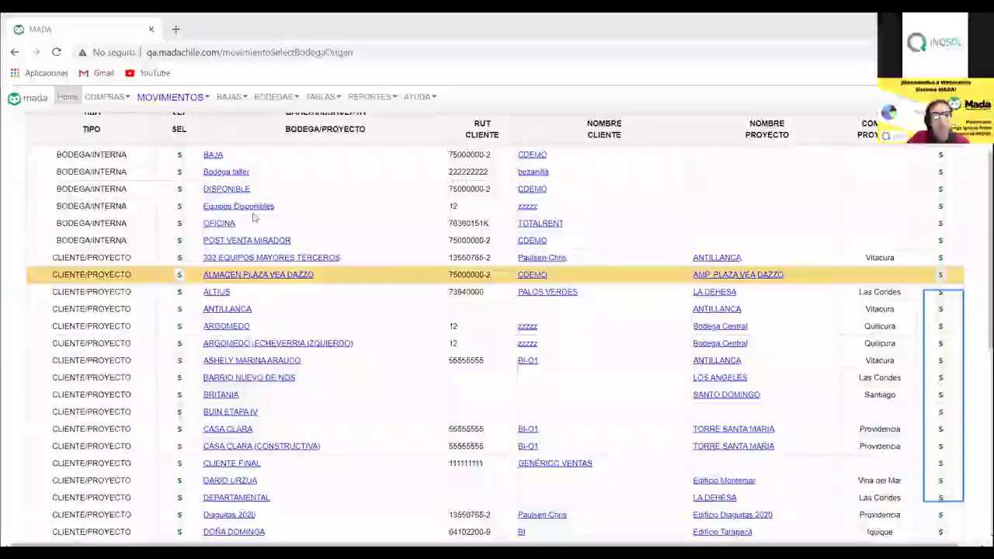
click(272, 99)
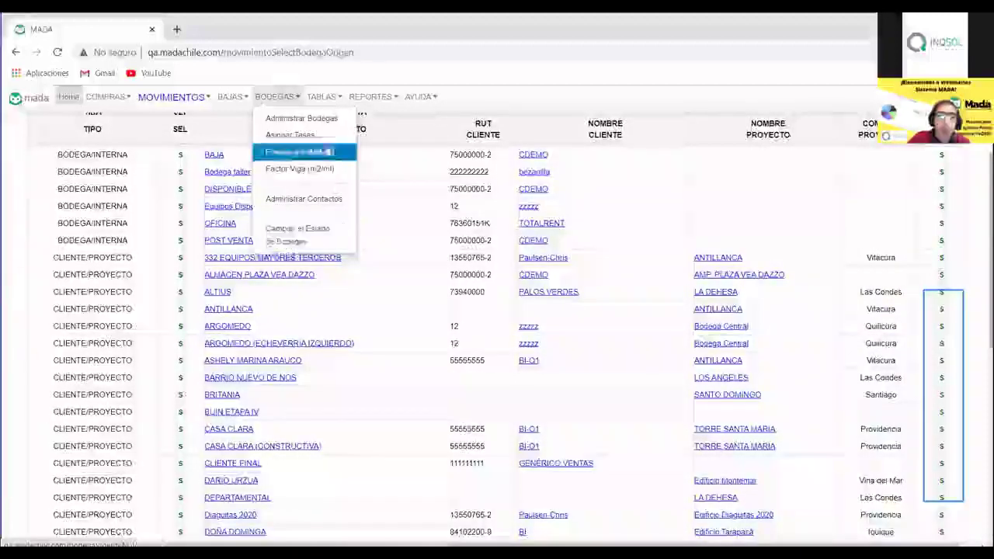
click(322, 120)
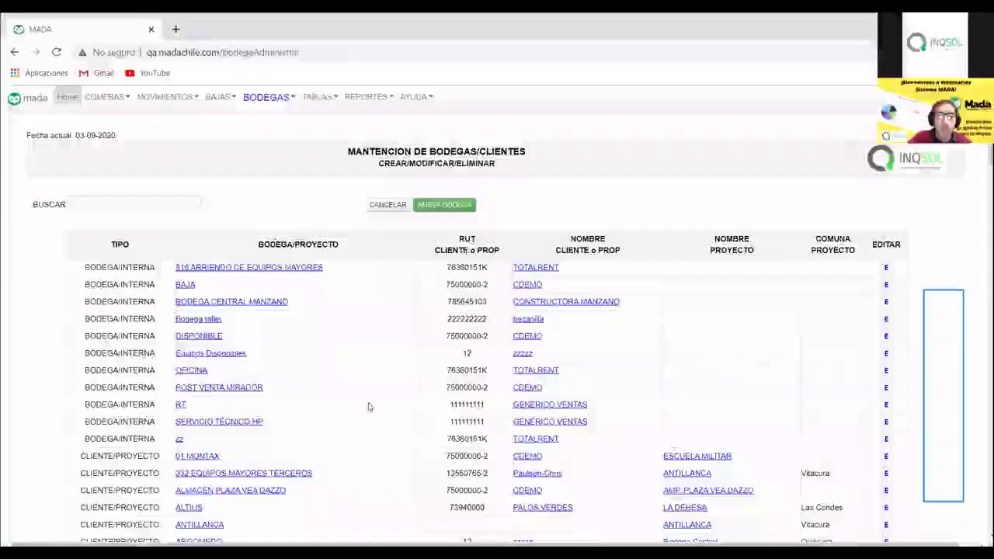
Step: Look through the warehouse and client list, view the contacts of the POST VENTA MIRADOR warehouse and close them
scroll(368, 407, down, 3)
scroll(368, 406, down, 1)
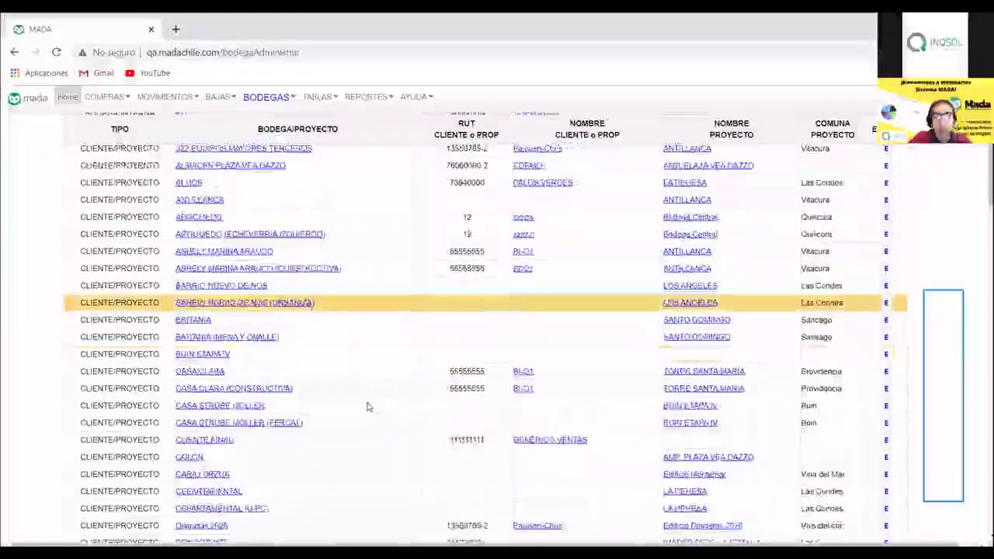
scroll(368, 407, up, 3)
scroll(318, 414, up, 3)
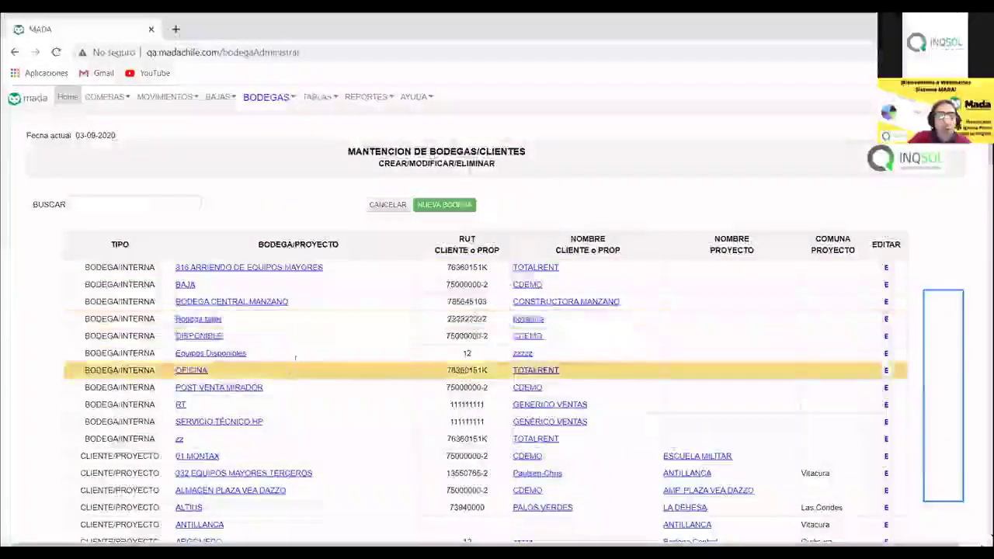
scroll(298, 353, down, 1)
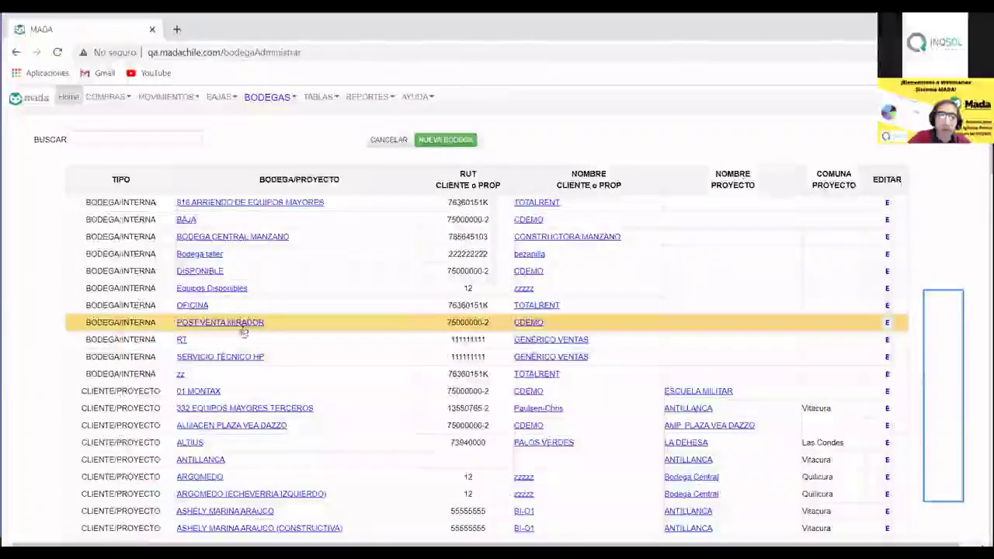
click(243, 326)
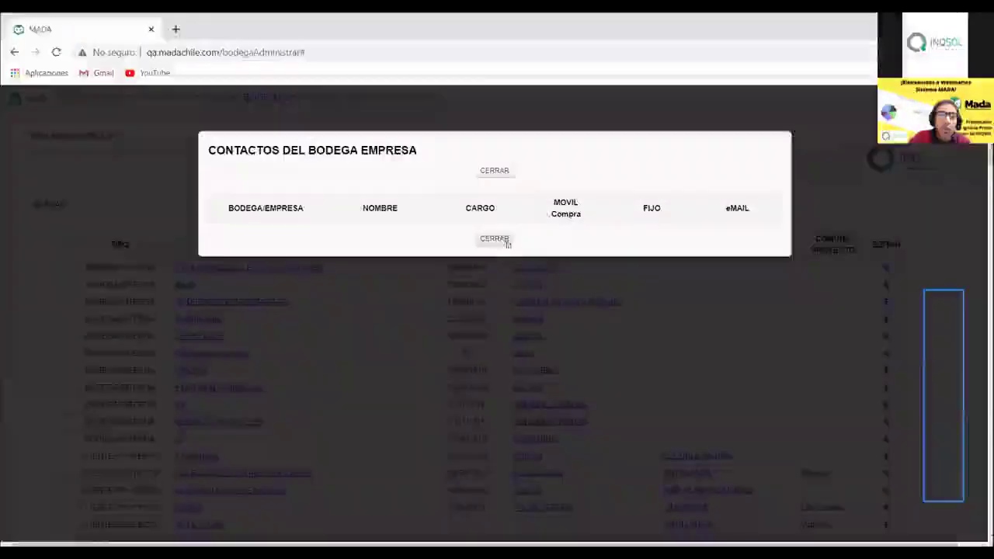
click(503, 239)
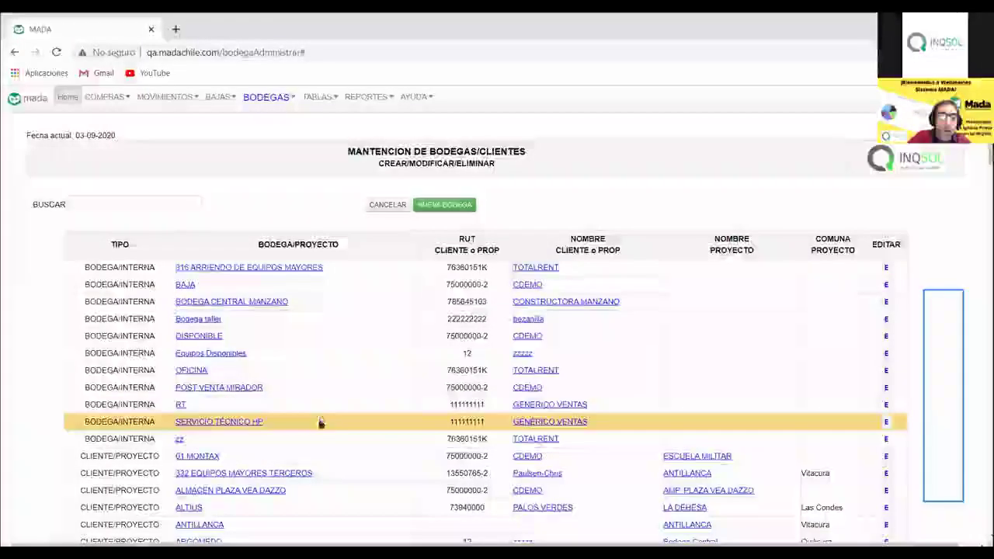
Step: View the contacts of the ANTILLANCA client/project and close them
scroll(322, 426, down, 1)
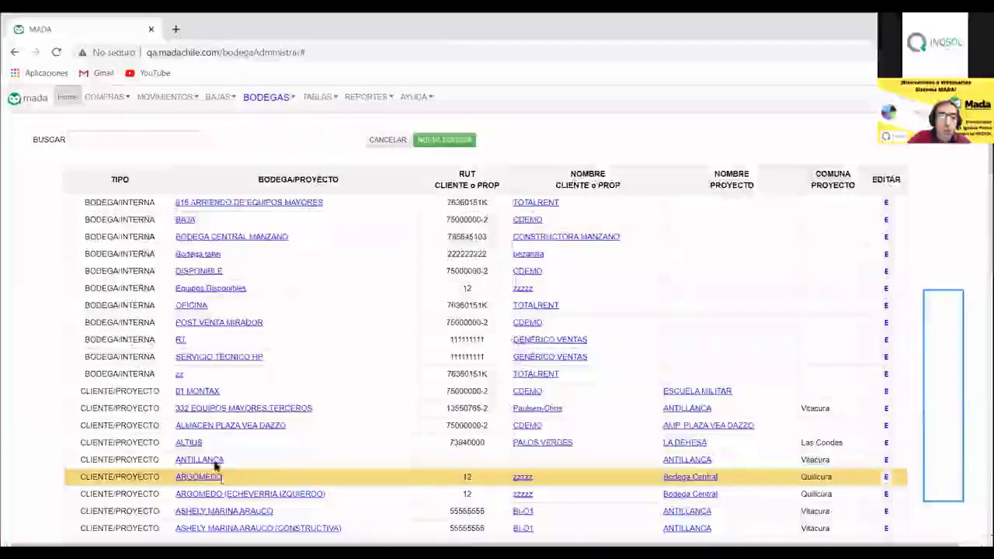
scroll(220, 472, up, 1)
click(215, 463)
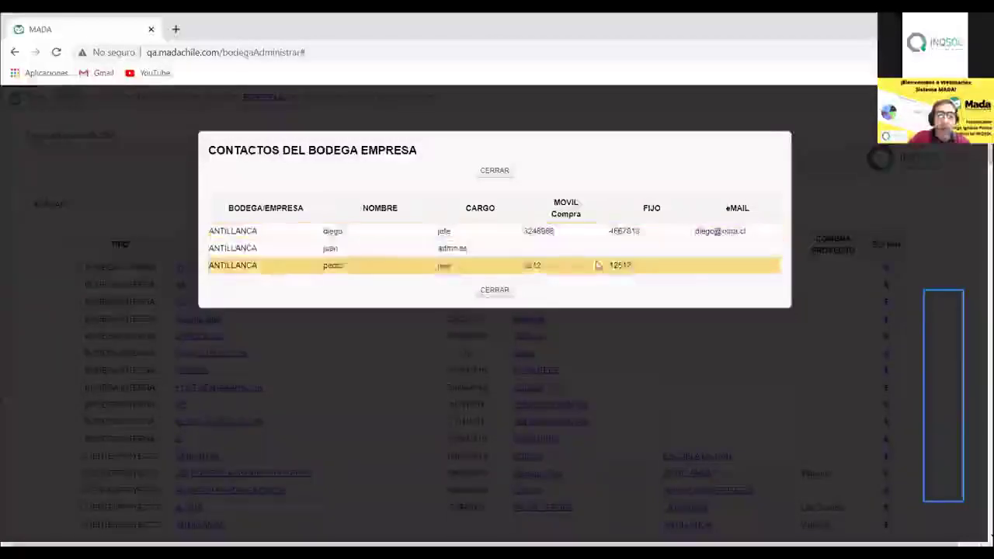
click(494, 291)
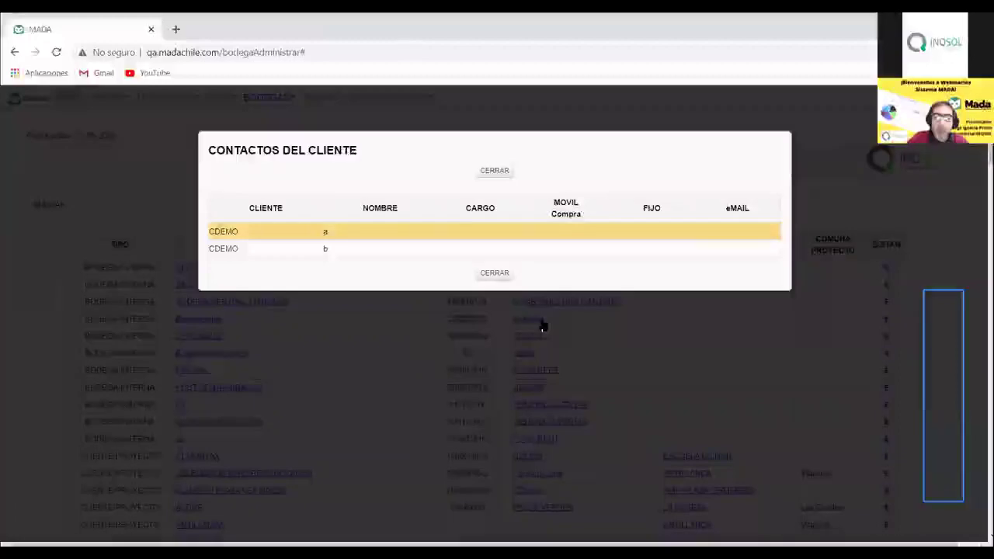
Step: View the client contacts of CDEMO, the owner of the BAJA warehouse, and close them
click(524, 289)
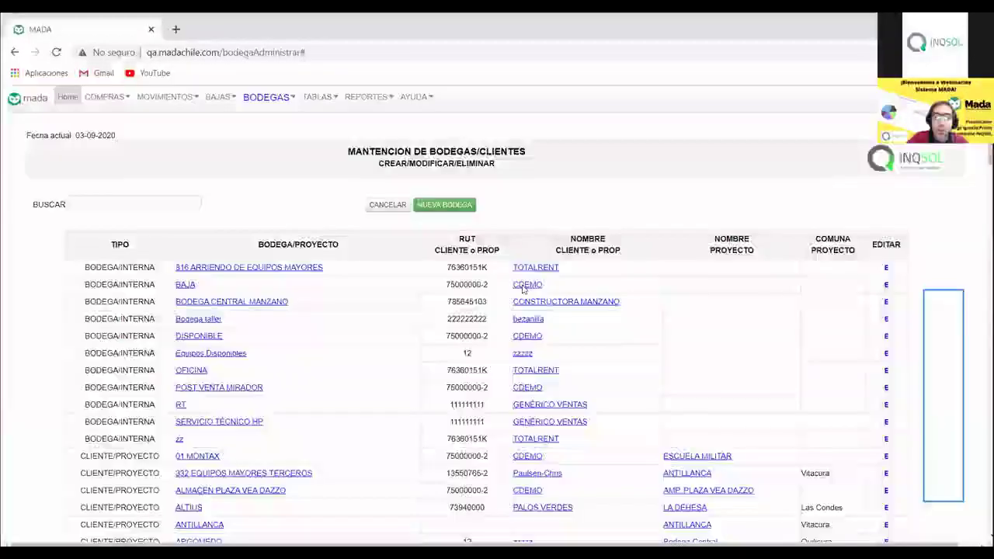
click(523, 286)
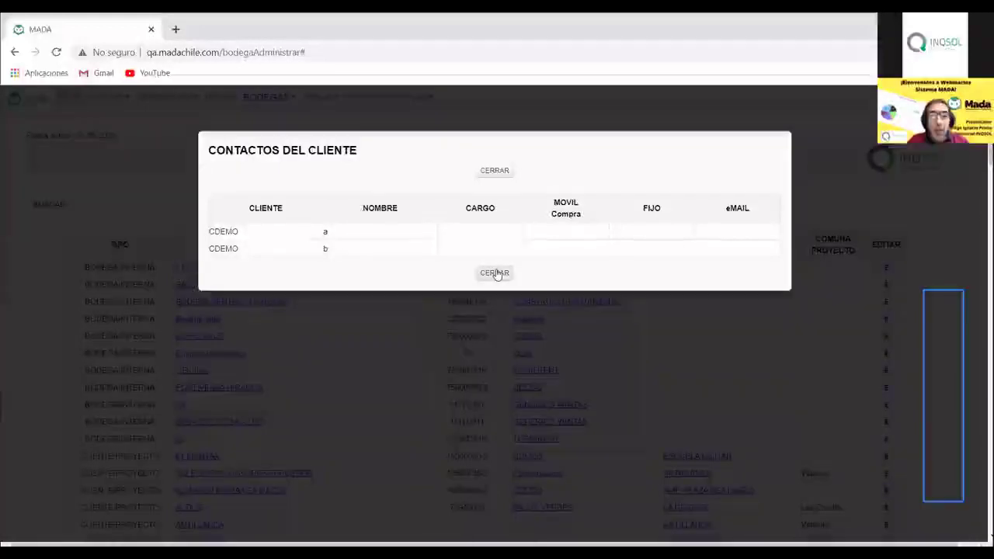
click(495, 274)
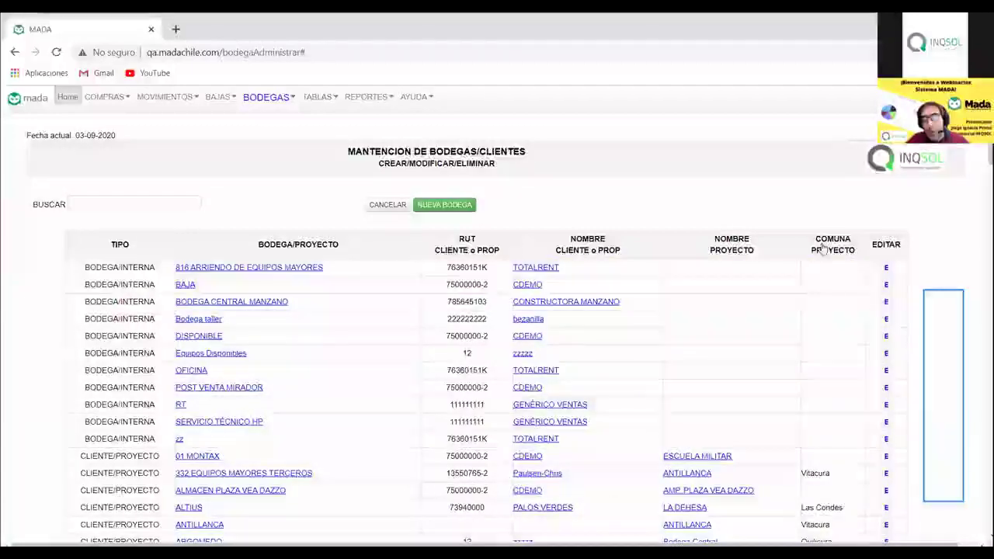
Step: Open the BODEGA CENTRAL MANZANO record for modification, call up its deletion, cancel it and return to the warehouse list
click(887, 303)
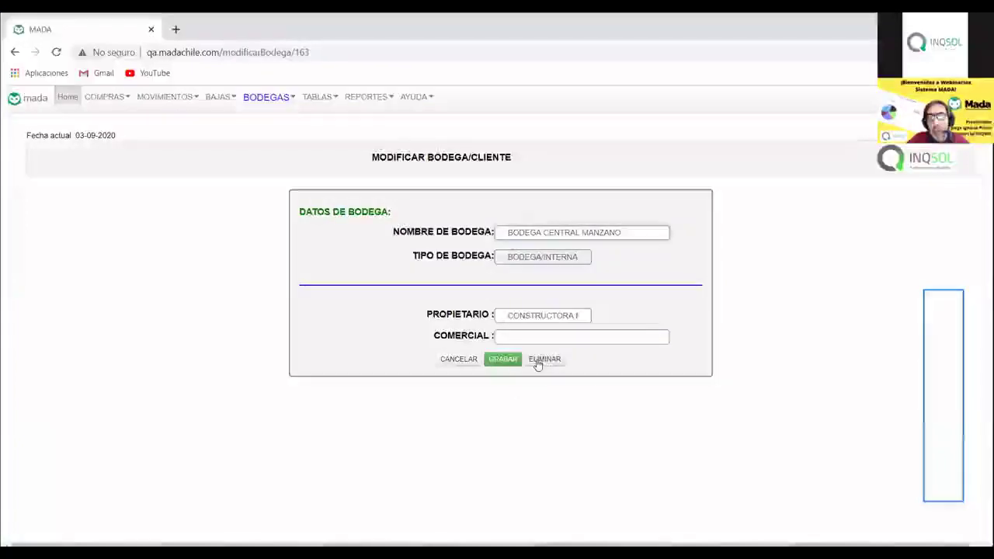
click(537, 362)
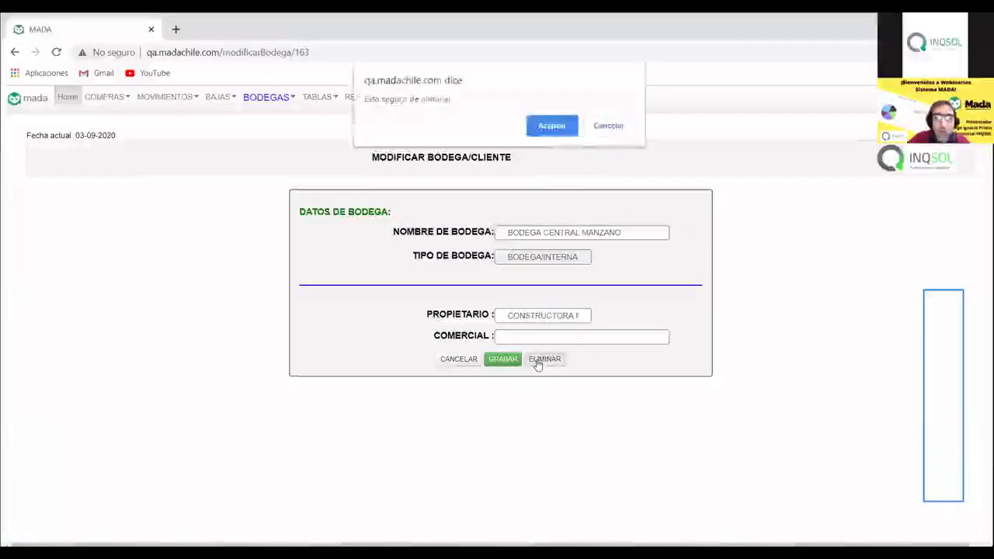
click(607, 125)
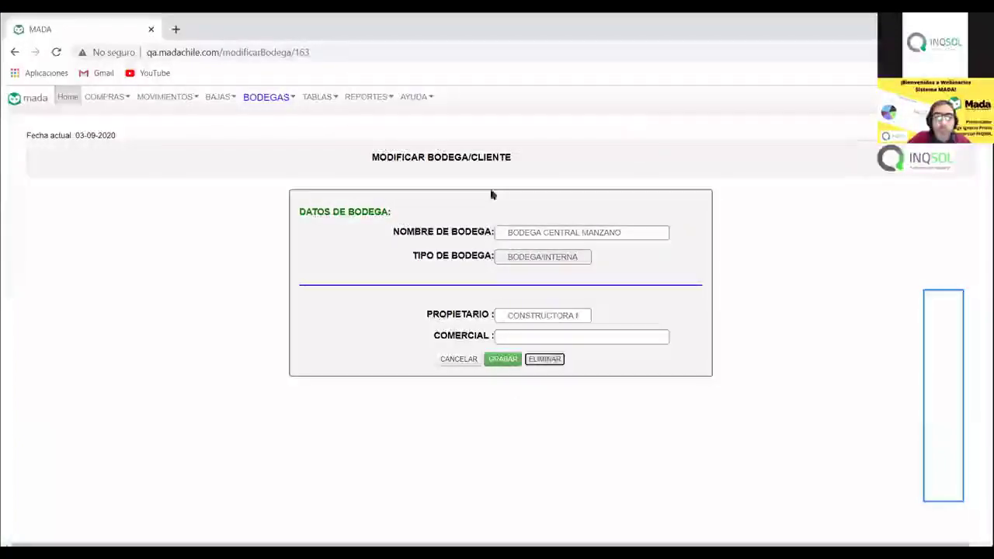
click(463, 359)
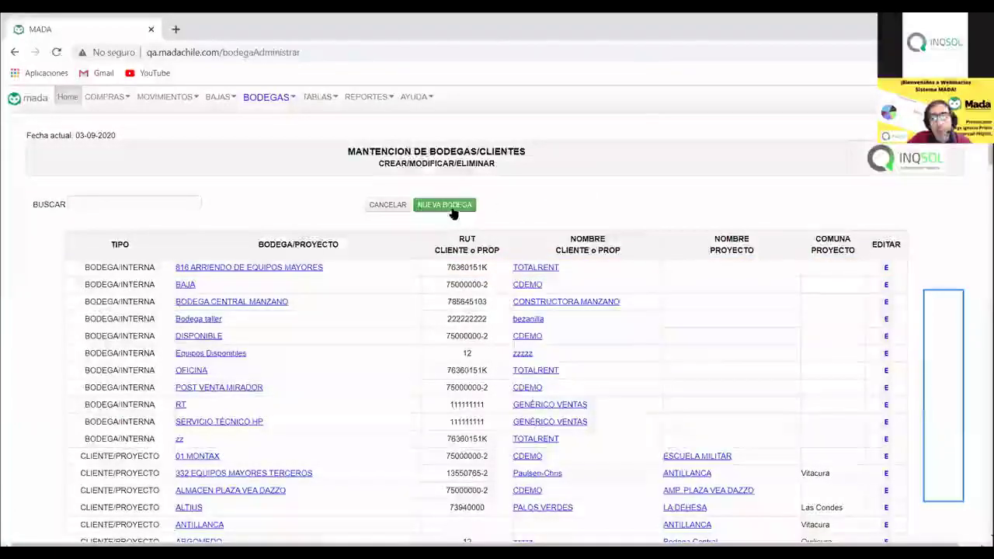
Step: Start a new warehouse named SEPTIEMBRE and set its type to BODEGA/INTERNA
click(451, 208)
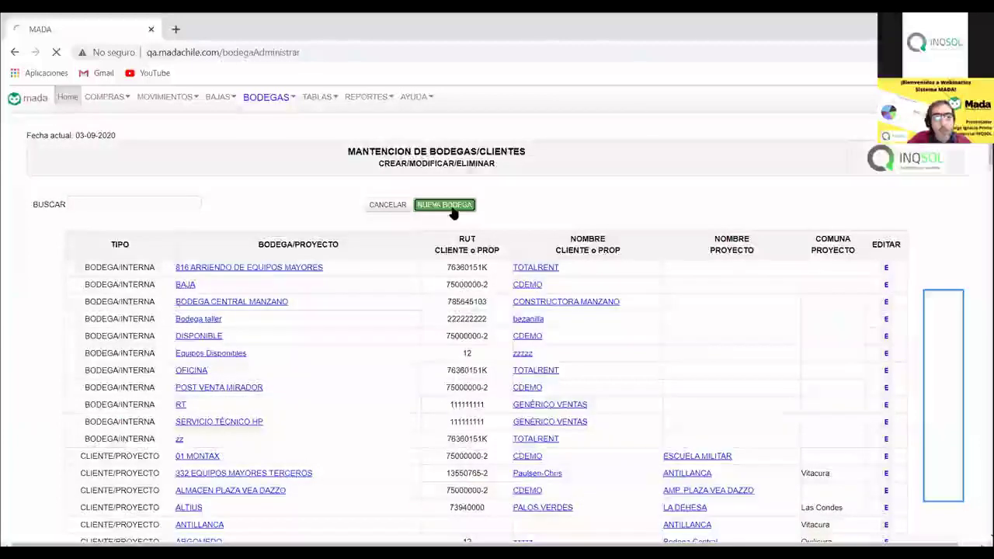
click(531, 255)
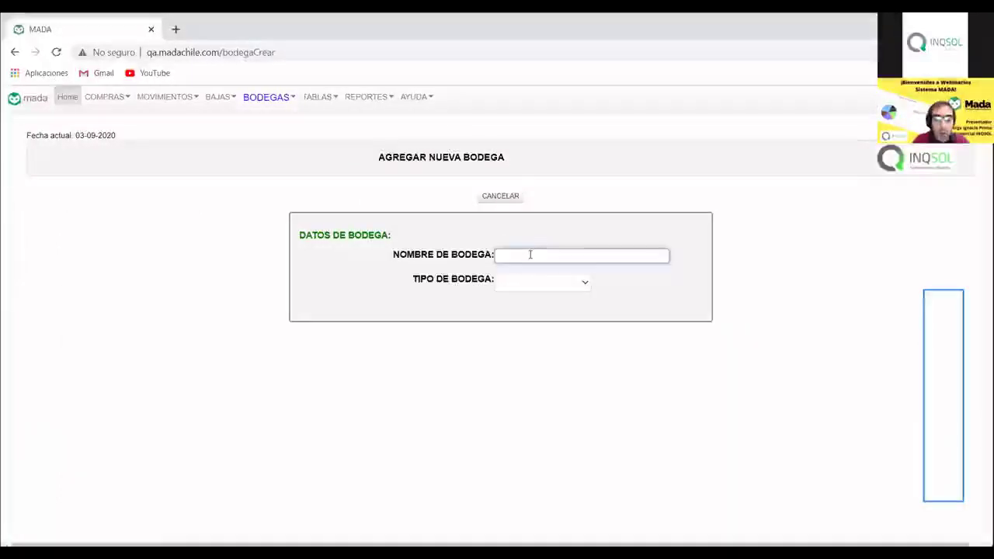
text(SEPTIEMBRE)
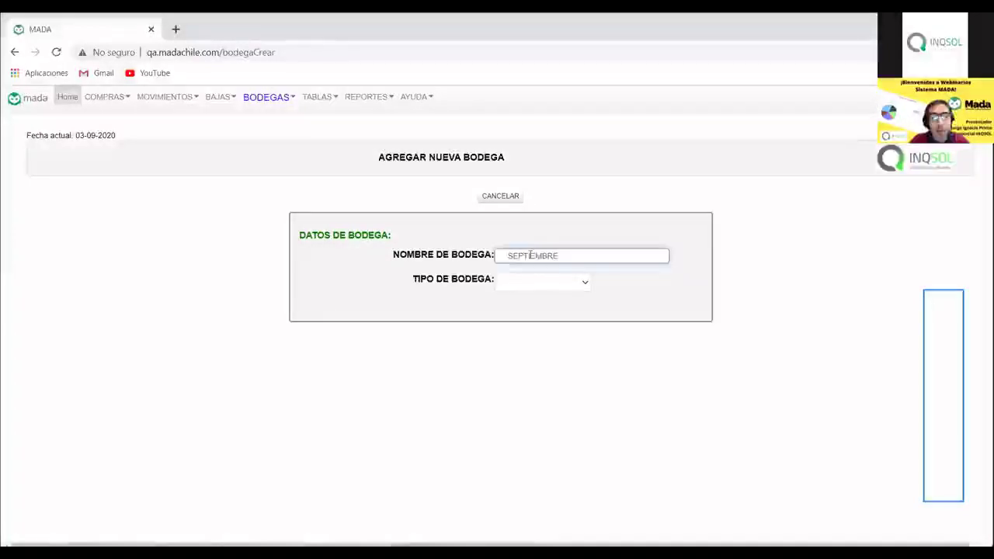
click(532, 291)
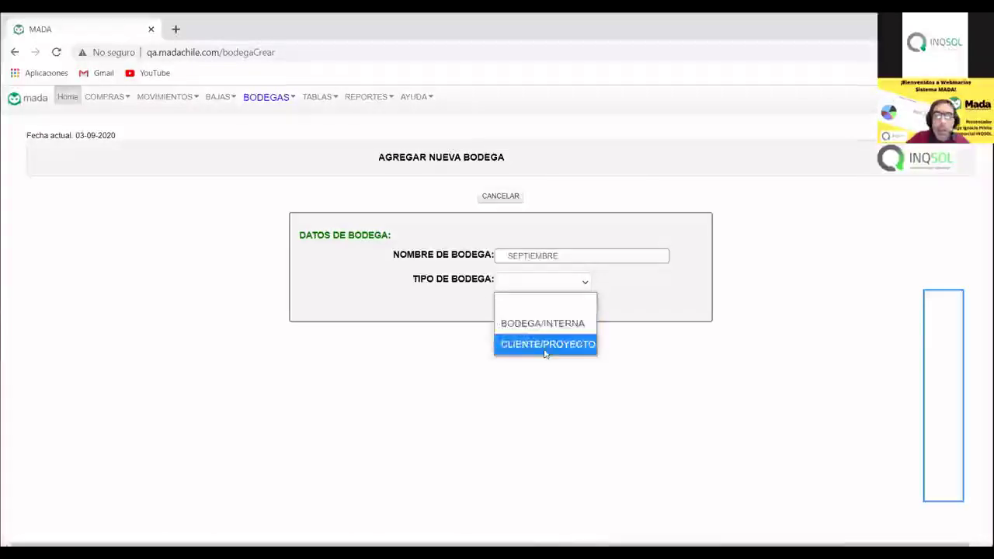
click(543, 323)
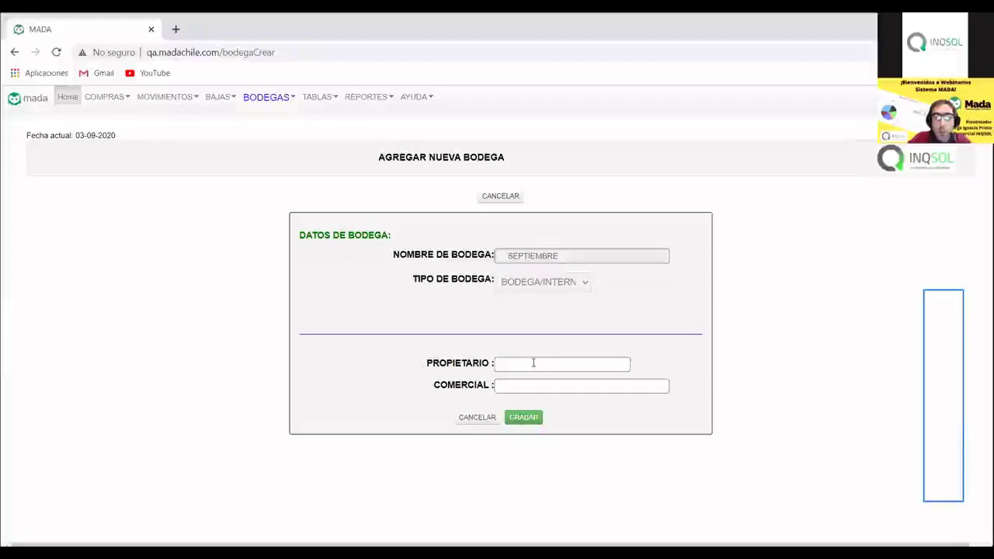
Step: Assign Constructora DEMO as the warehouse's owner, enter the sales representative's full name and save the warehouse
click(533, 363)
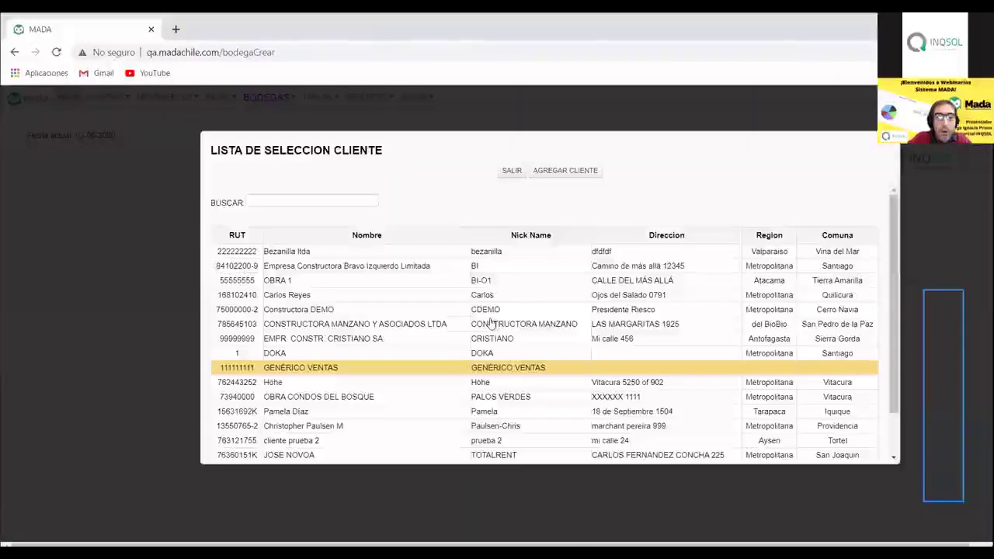
click(487, 311)
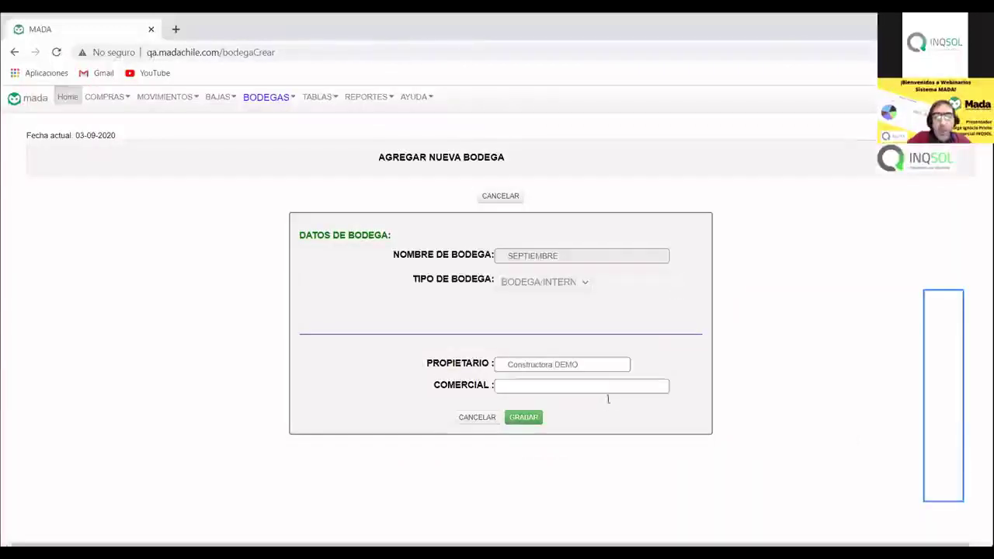
click(610, 387)
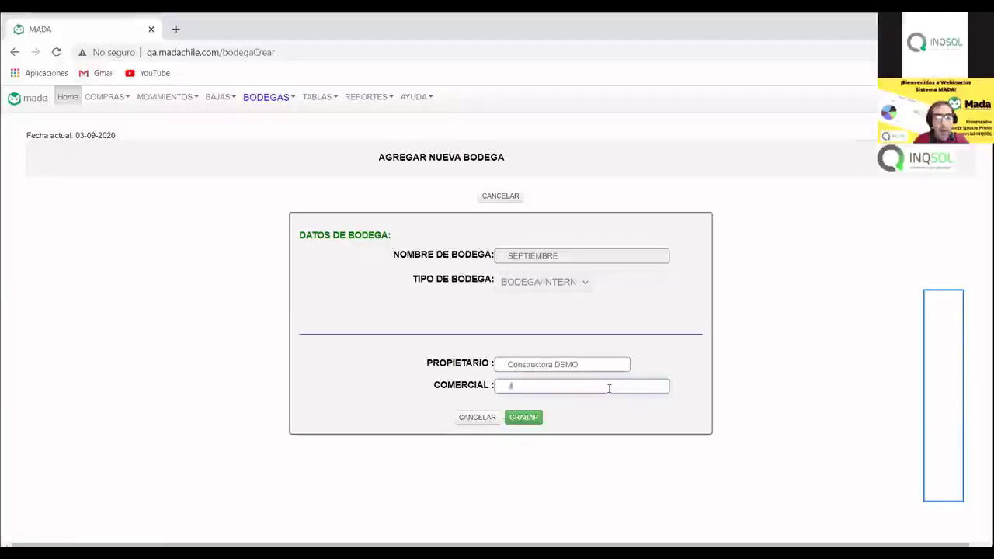
text(JUAN)
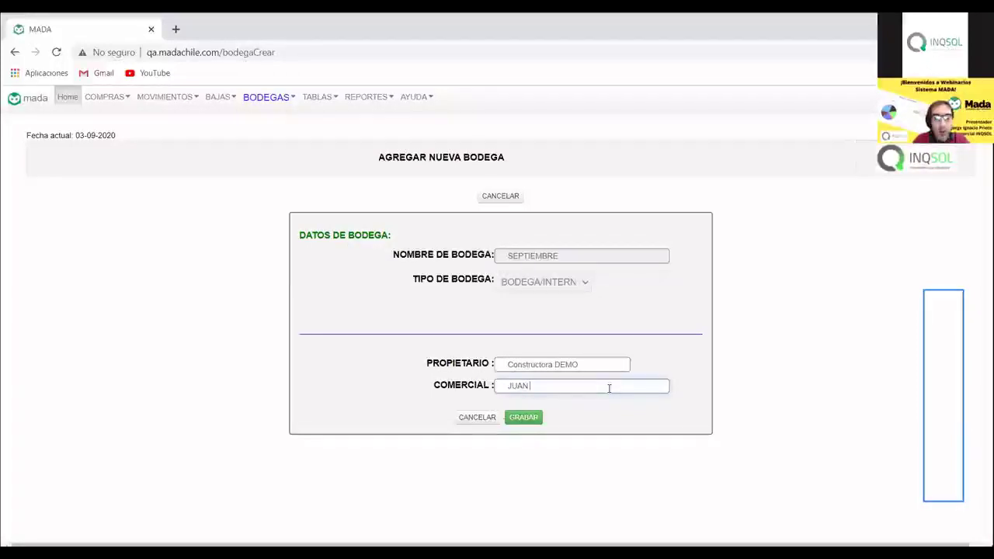
text( PEREZ)
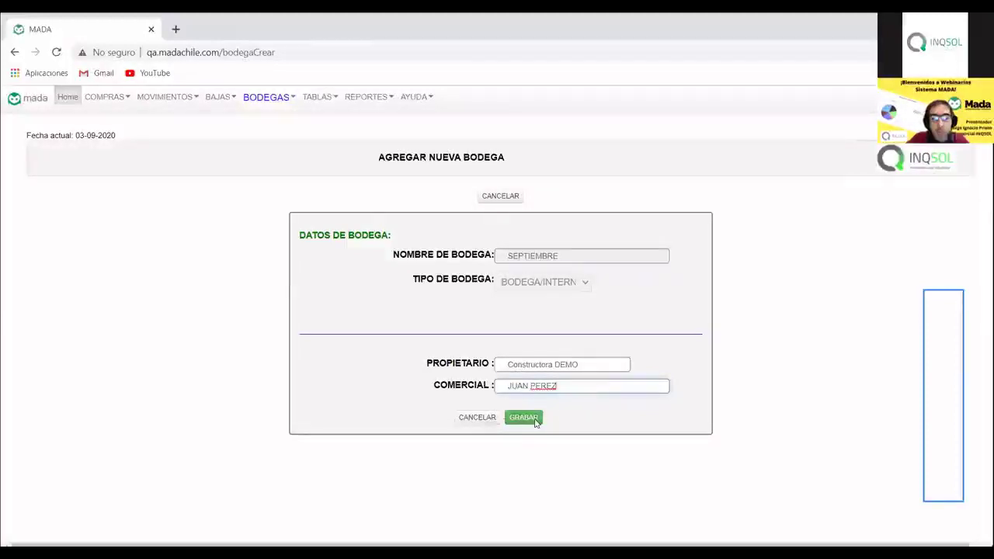
click(534, 422)
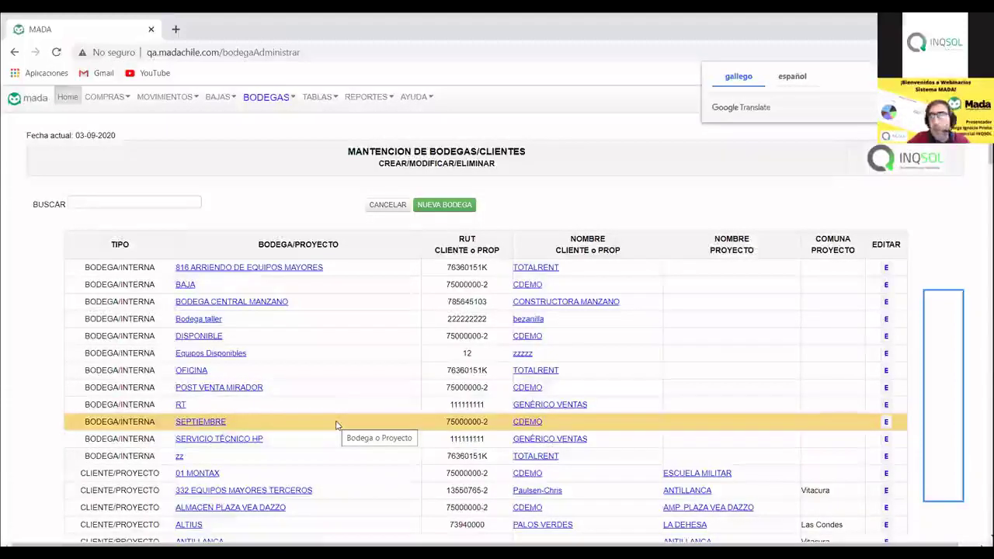
Step: Start another new warehouse named EDIFICIO OFICINAS MAYOR and set its type to CLIENTE/PROYECTO
click(452, 206)
click(451, 206)
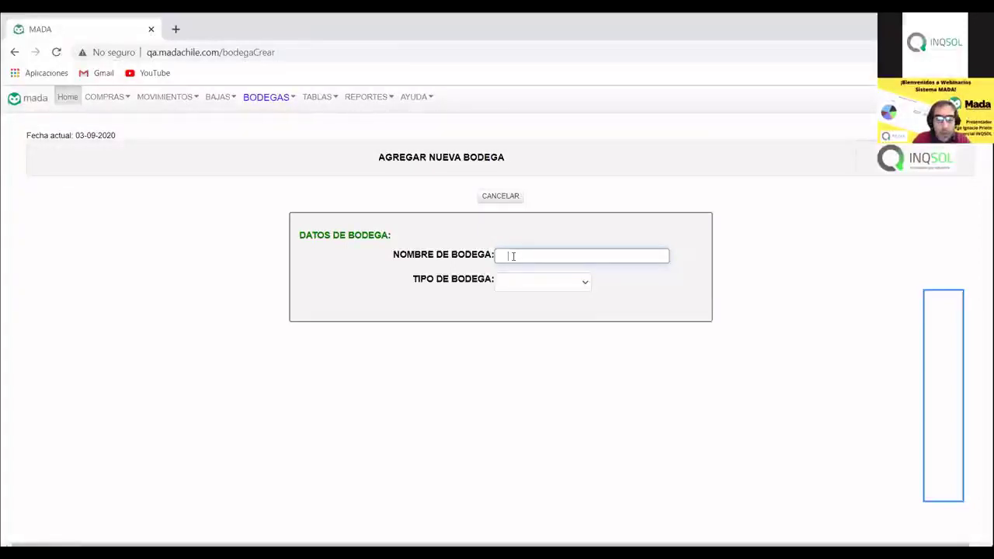
text(DIC)
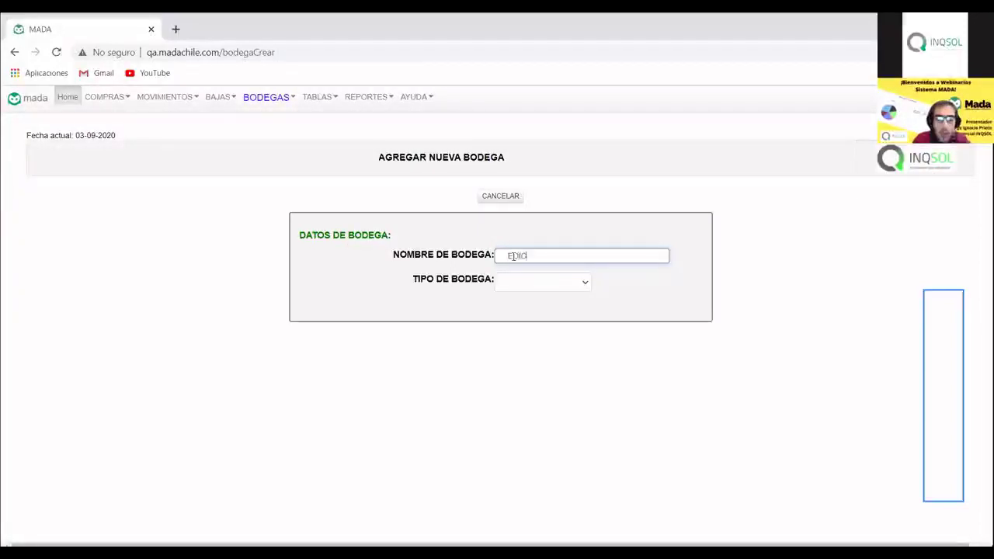
key(BackSpace)
text(FICIO)
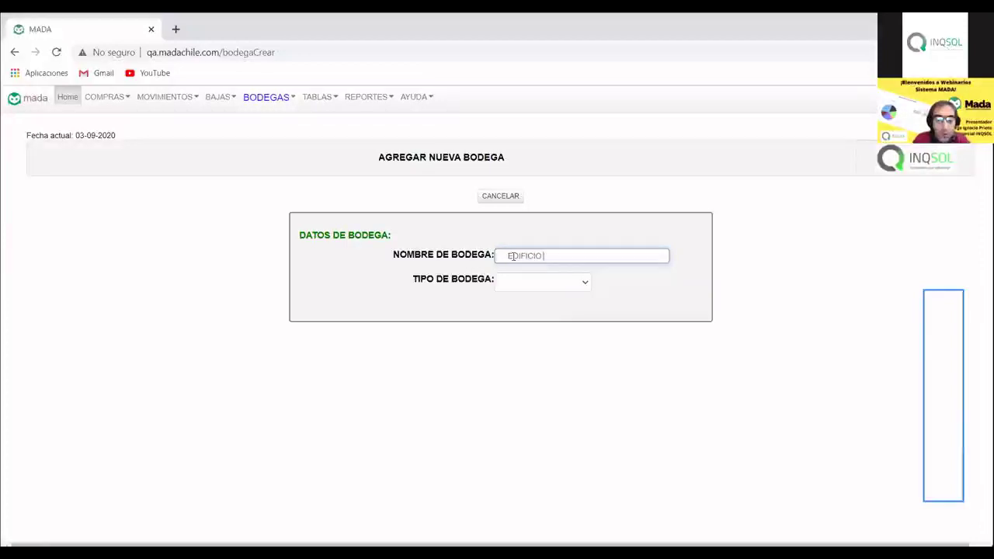
text( OFI)
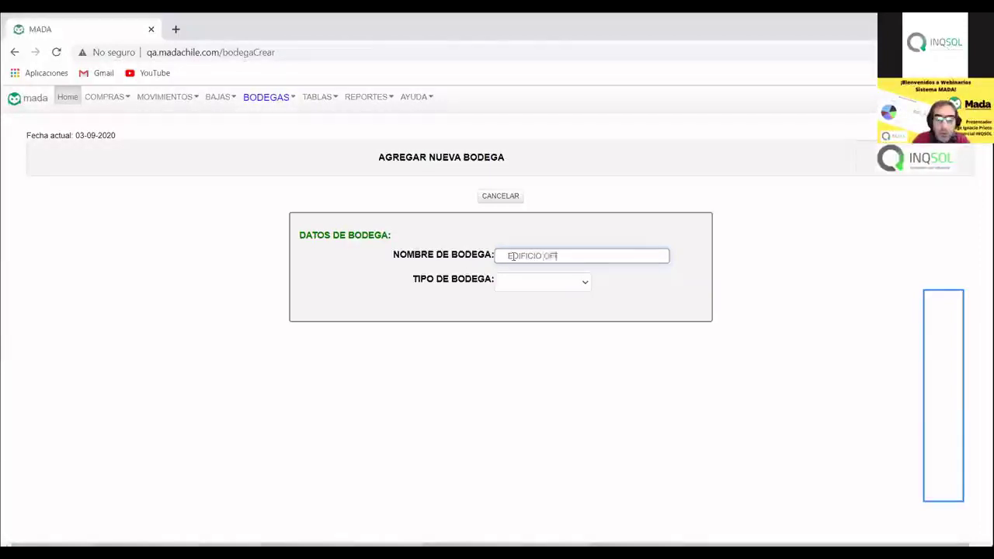
text(CINAS MAYOR)
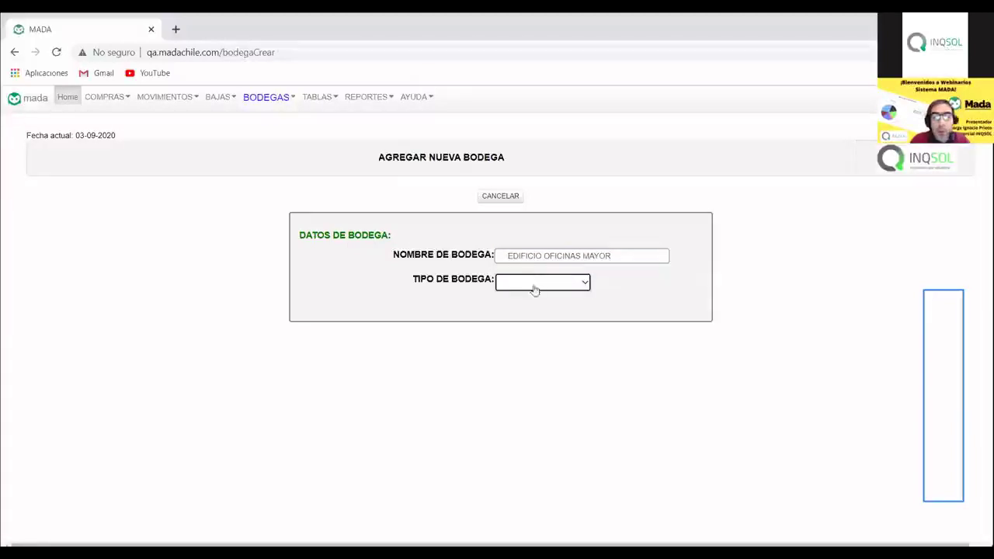
click(534, 284)
click(533, 344)
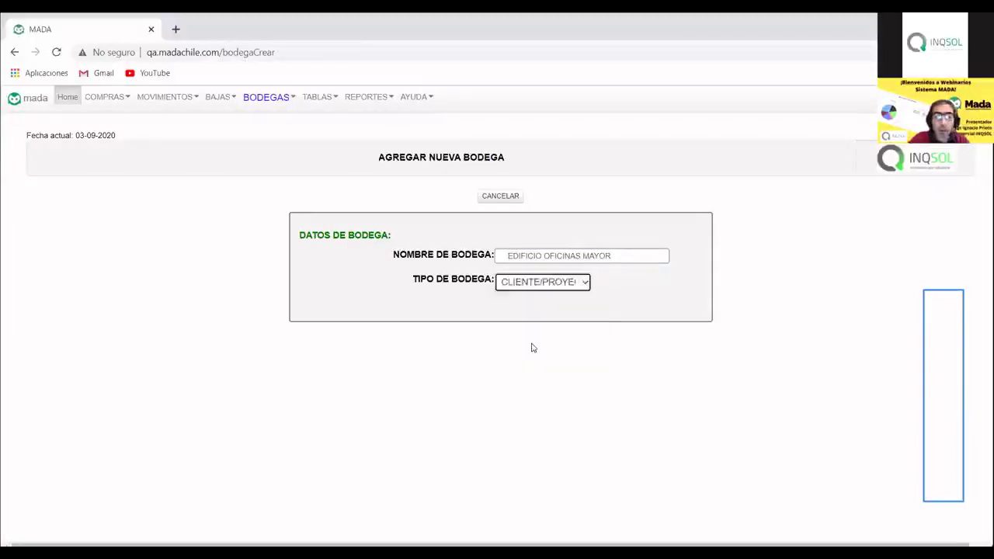
Step: Assign OBRA CONDOS DEL BOSQUE as the client of the new warehouse and enter the sales representative's full name
scroll(535, 346, down, 3)
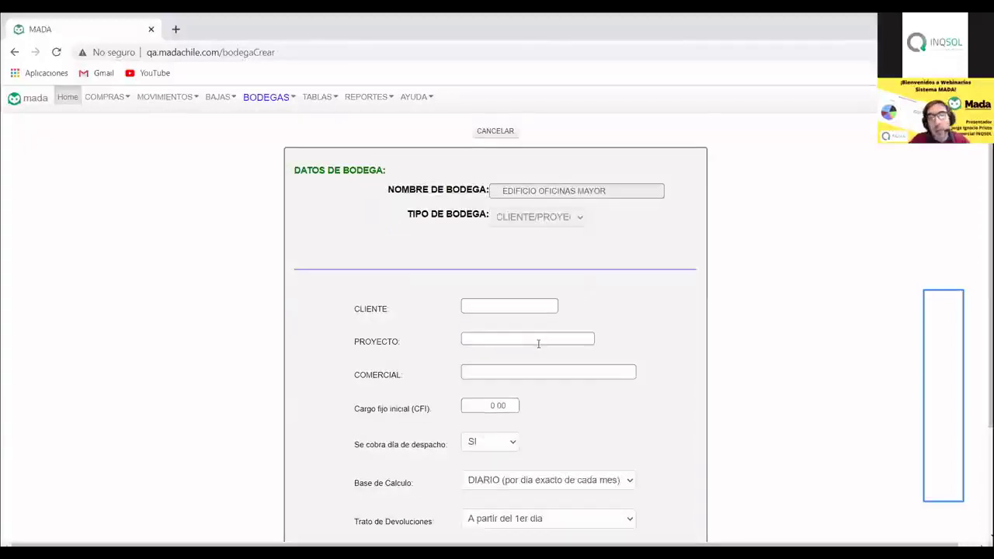
scroll(539, 347, down, 2)
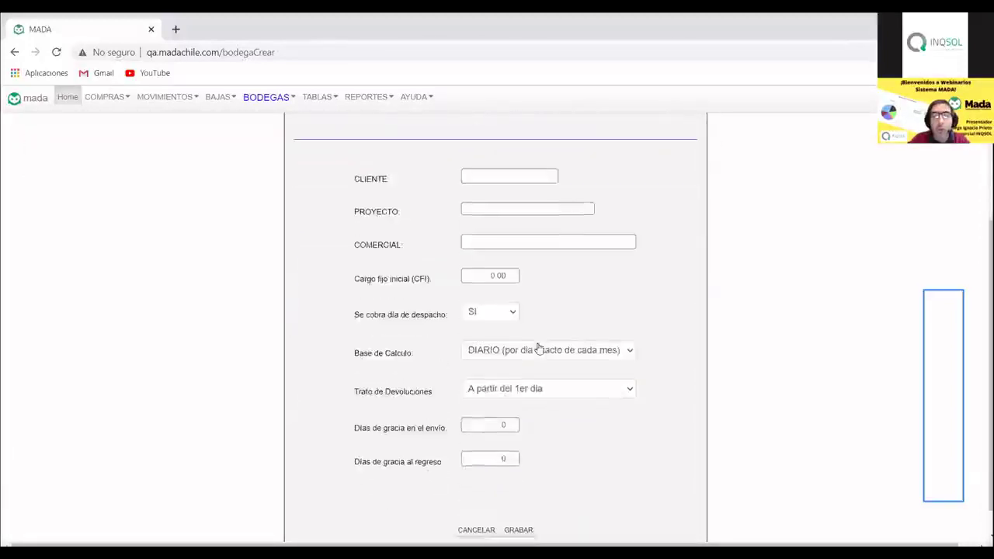
click(512, 177)
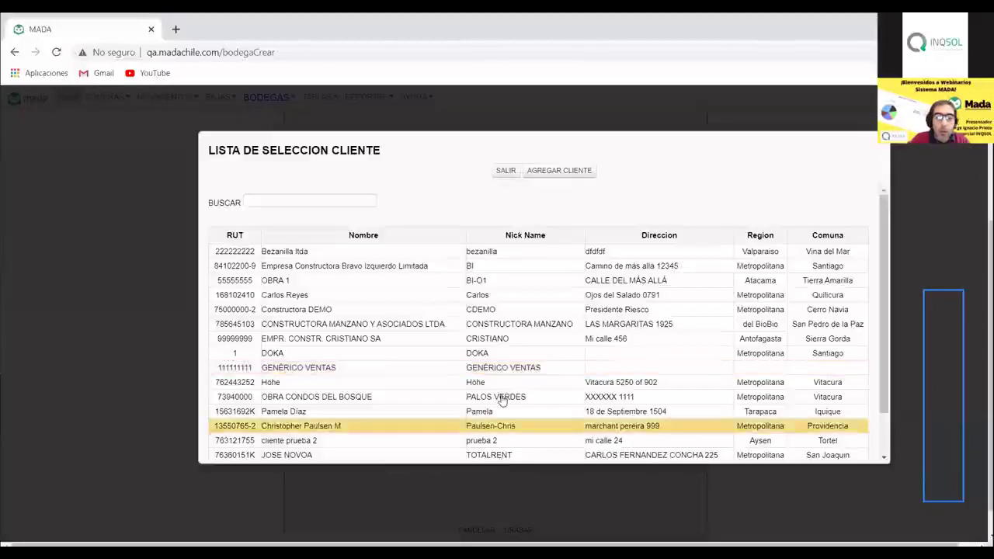
click(503, 398)
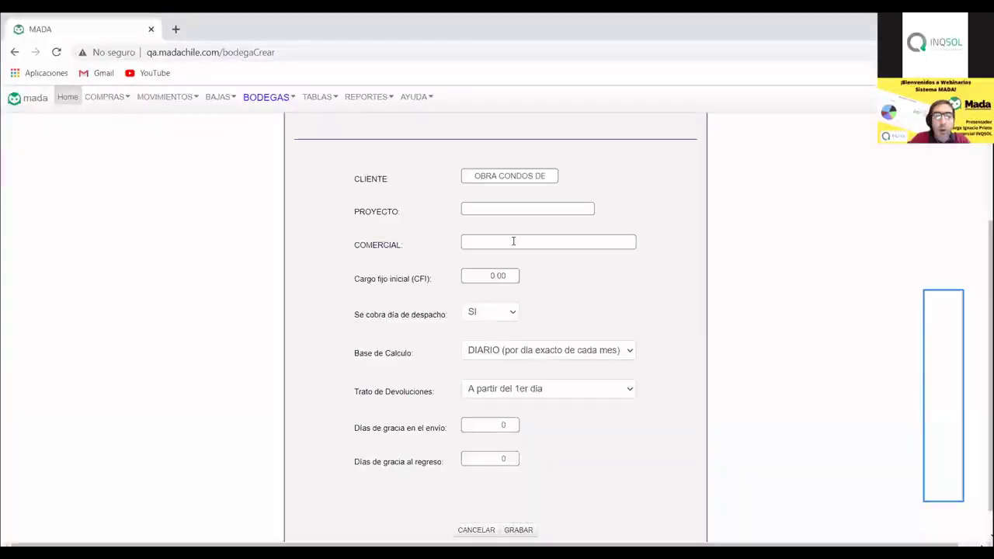
click(513, 241)
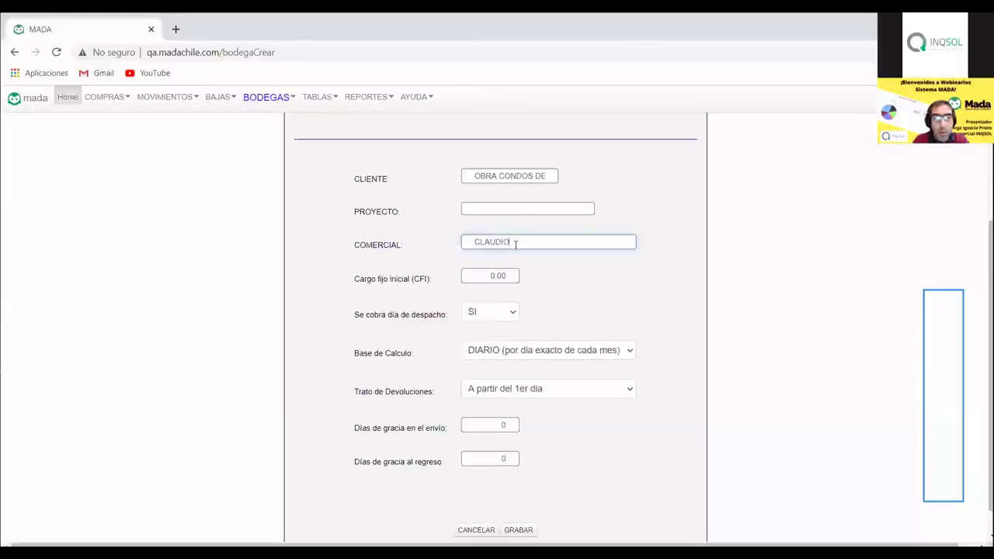
text(SOTO)
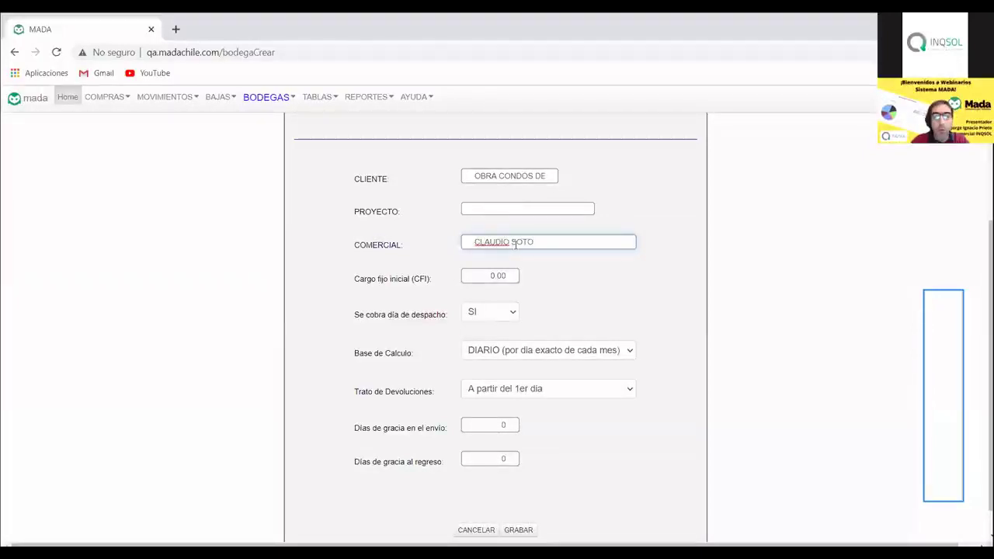
click(569, 266)
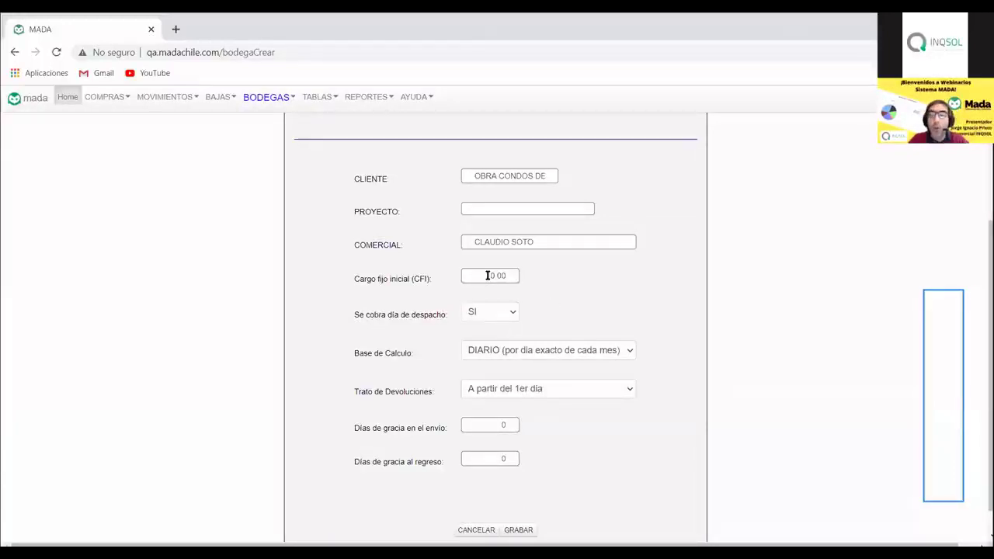
Step: Examine the options for charging the dispatch day (Se cobra día de despacho) and leave the selection at SI
click(511, 315)
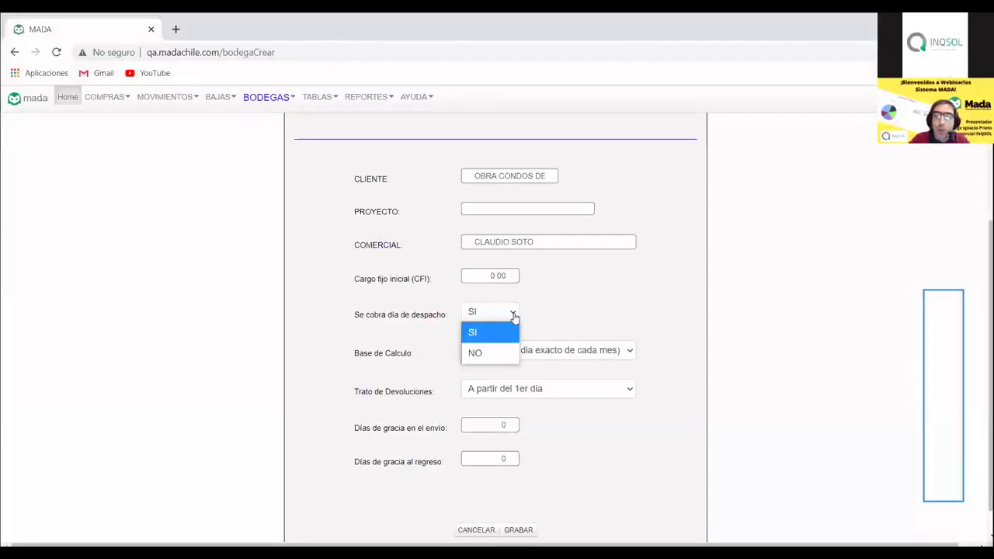
click(532, 316)
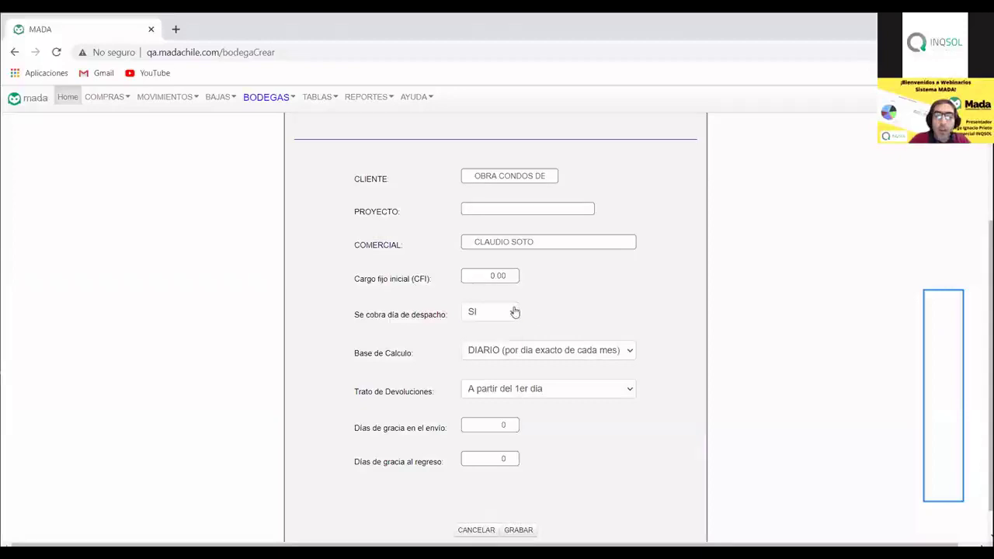
click(514, 312)
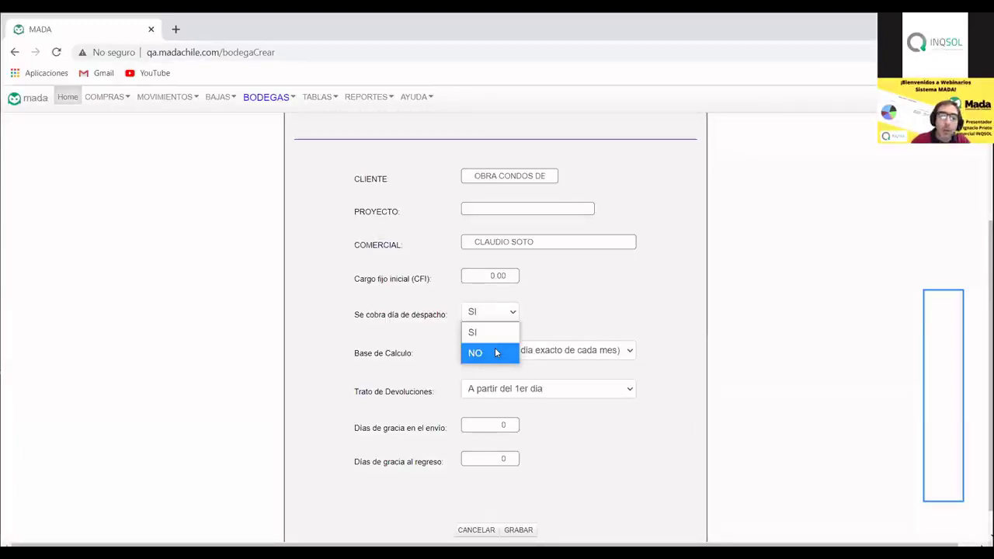
click(541, 294)
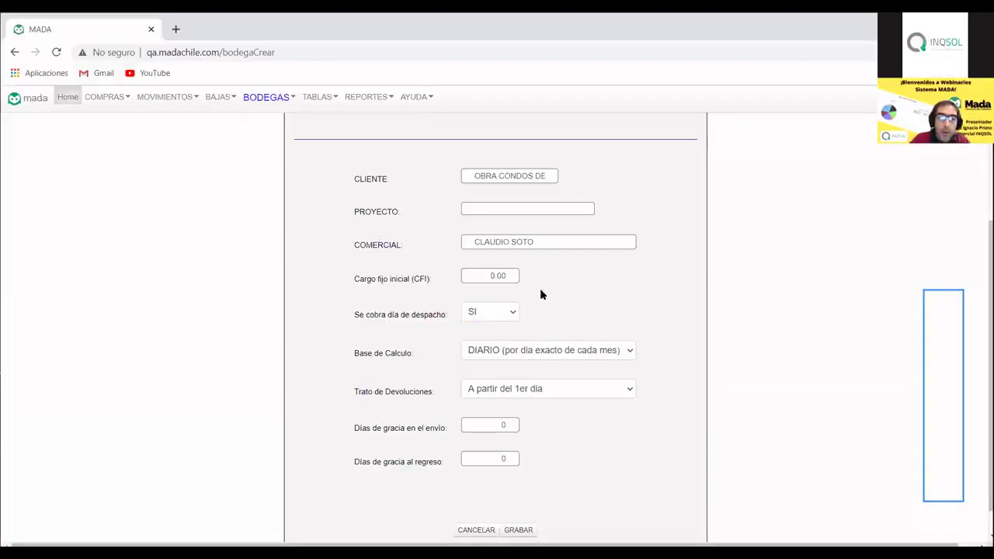
Step: Review the calculation base and grace day settings, keep DIARIO (por día exacto de cada mes) and 0 dispatch grace days, and save the warehouse
click(529, 354)
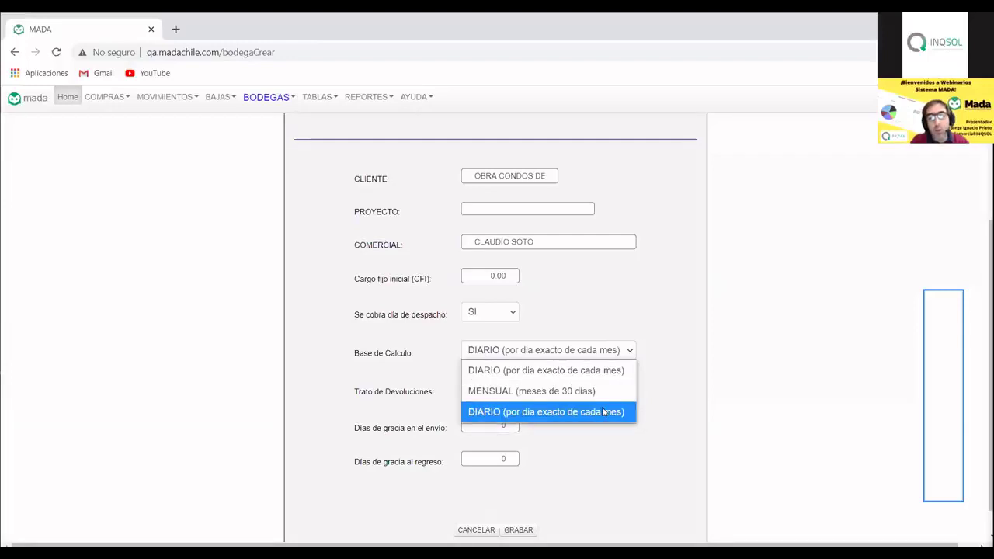
click(686, 390)
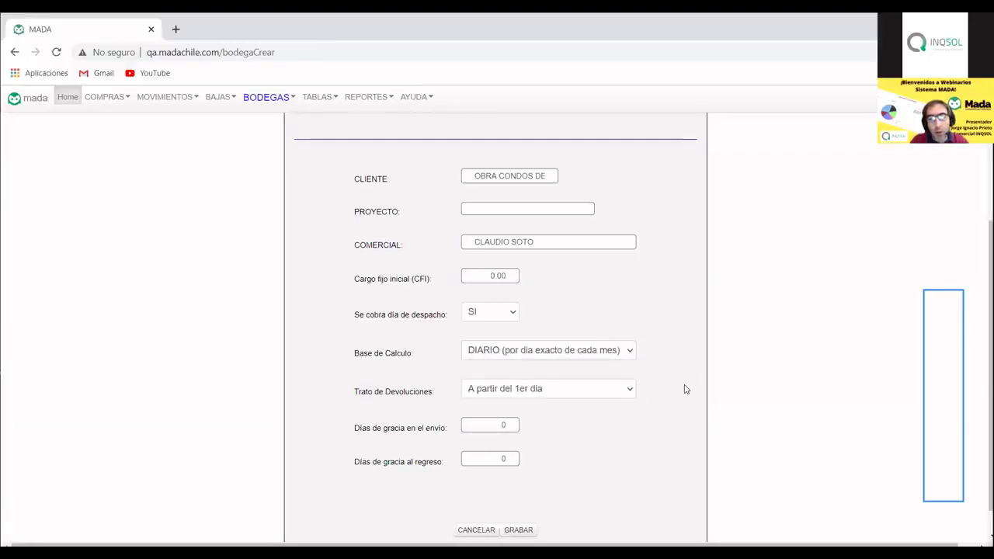
double_click(488, 424)
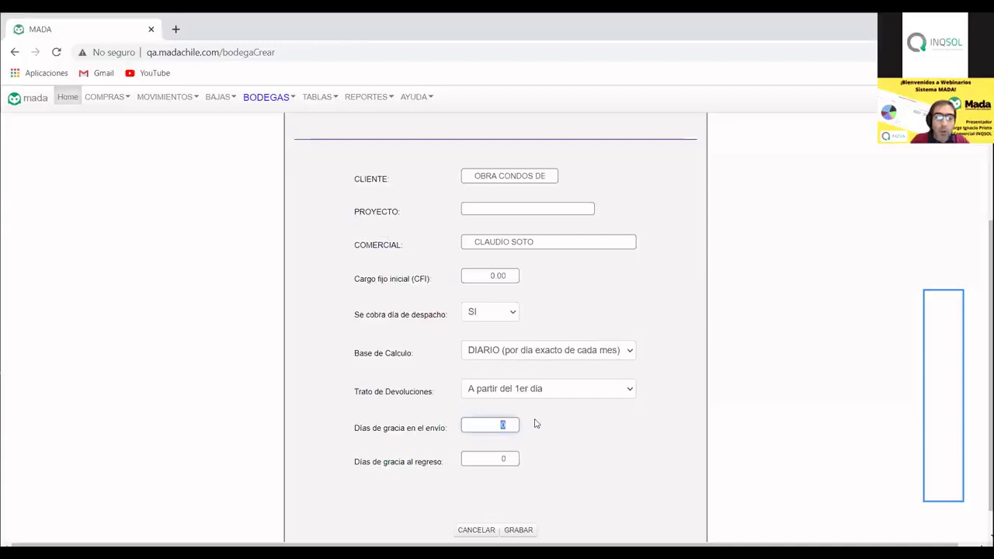
click(557, 427)
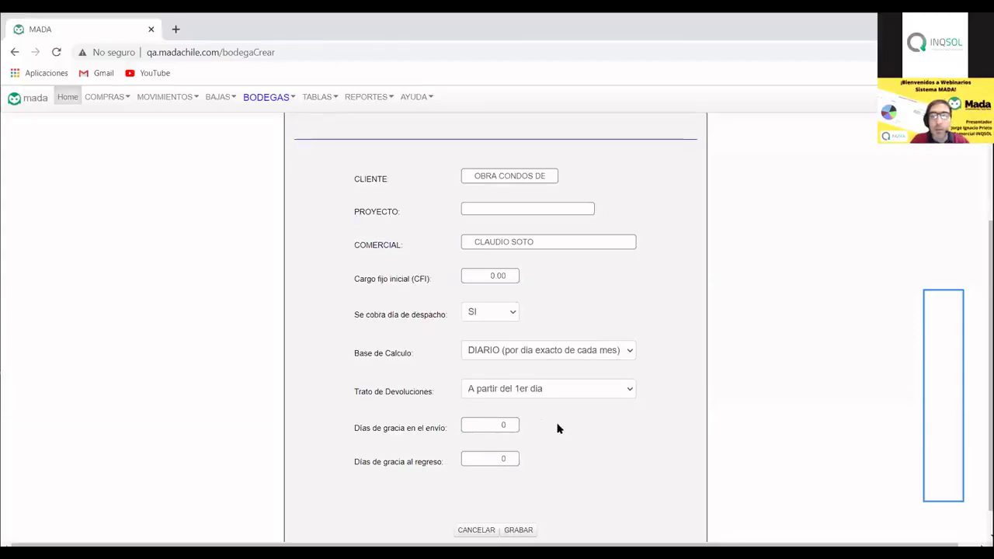
click(503, 424)
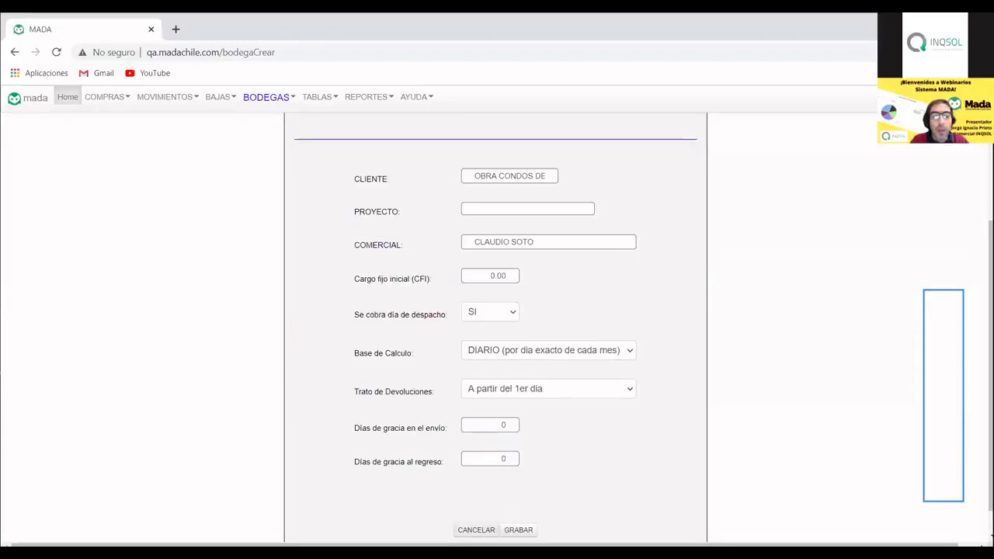
click(518, 529)
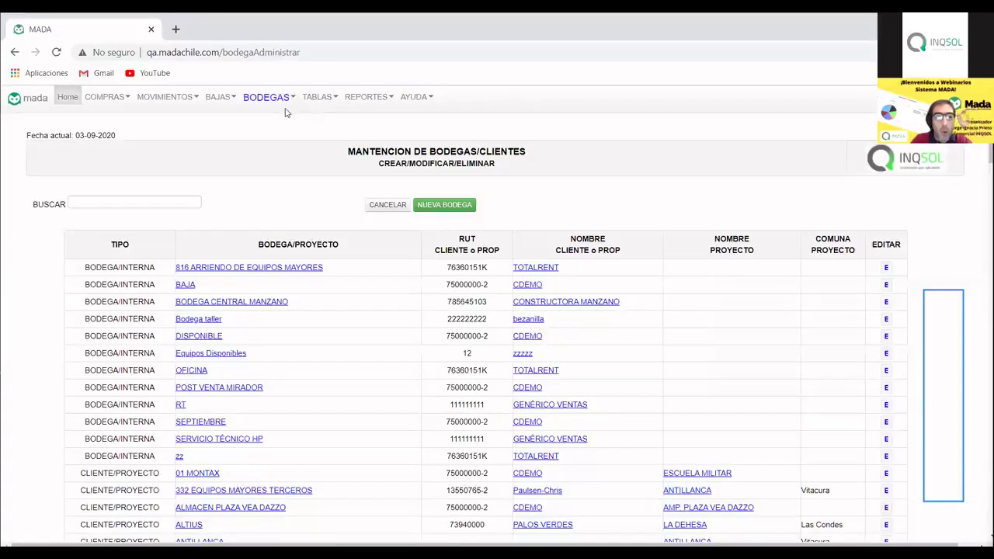
Step: Start another new warehouse named RTRT from the warehouse administration and set its type to CLIENTE/PROYECTO
click(276, 98)
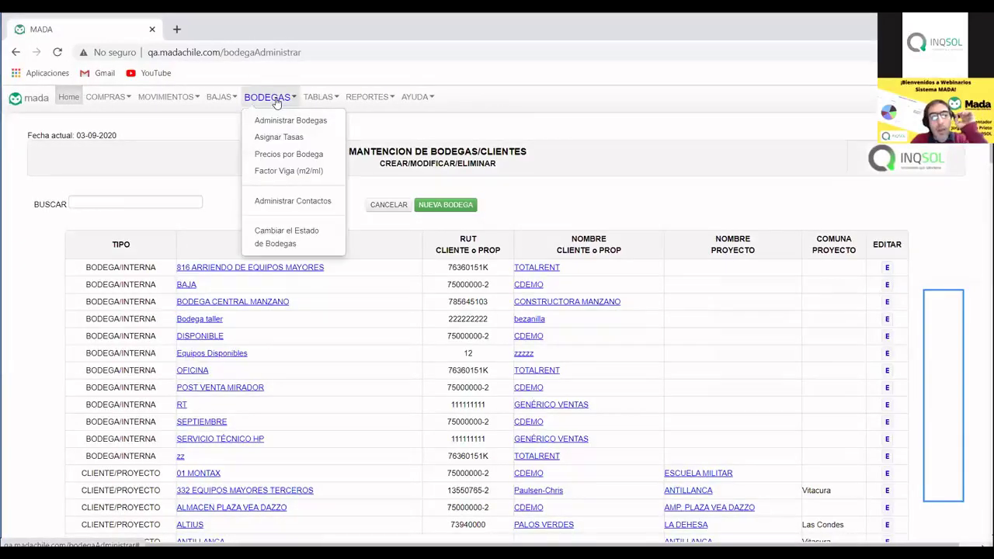
click(177, 99)
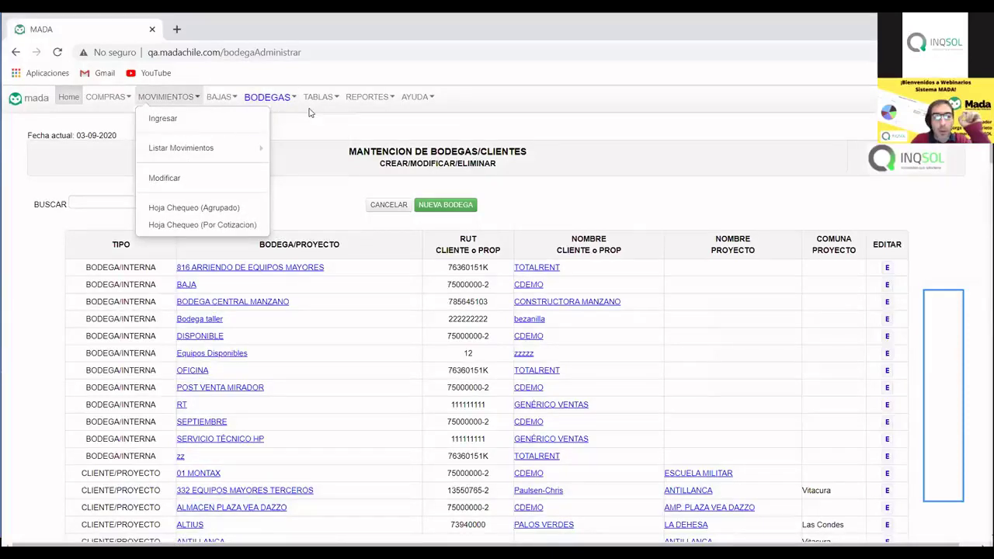
click(281, 102)
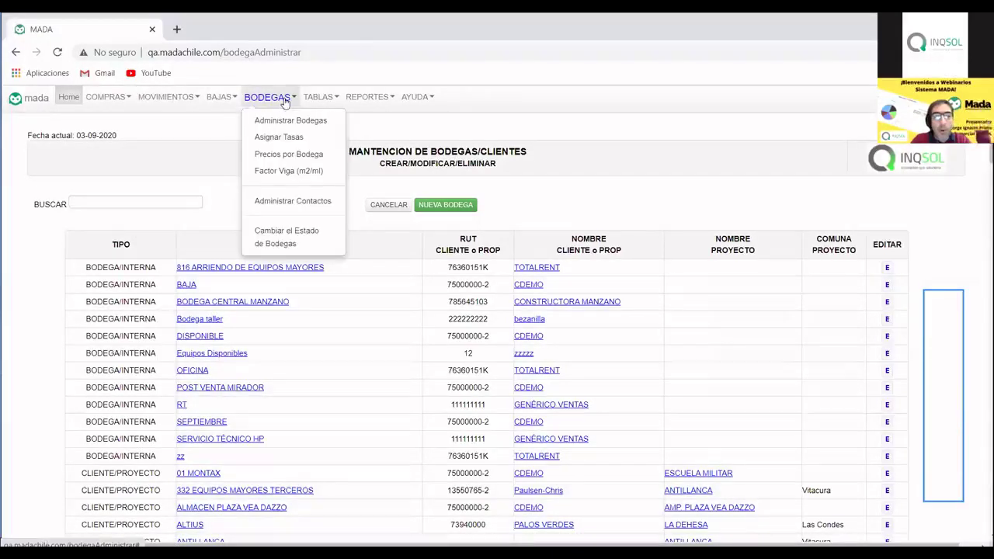
click(284, 122)
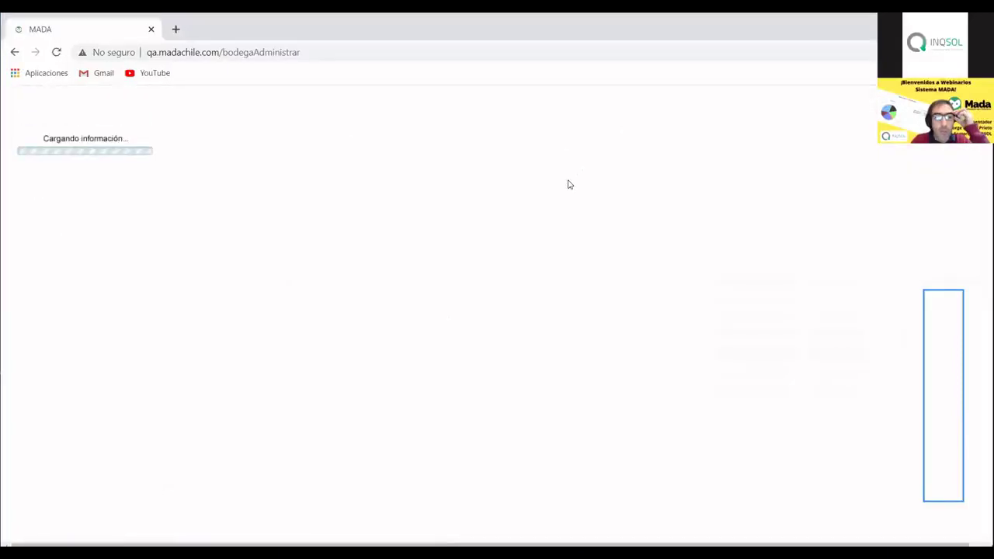
click(438, 208)
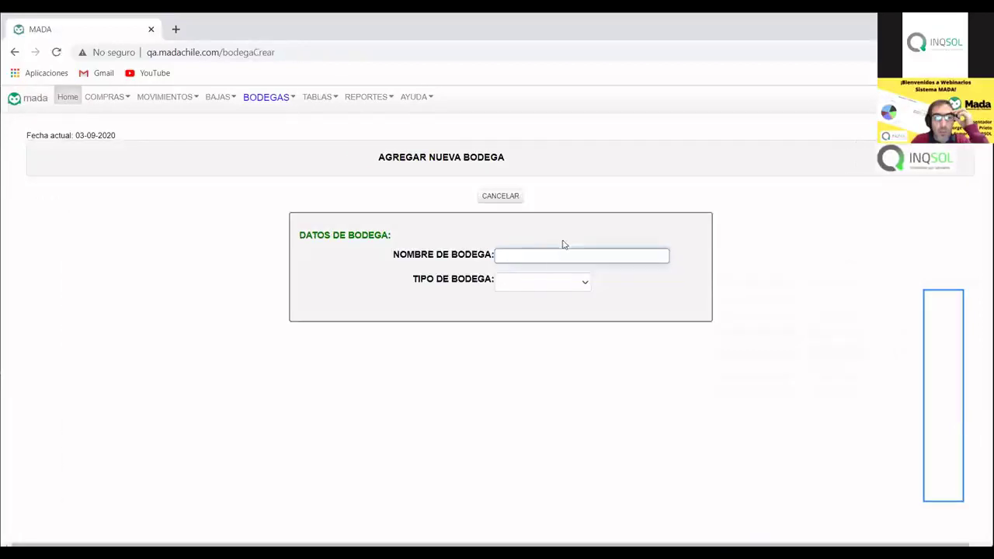
click(565, 286)
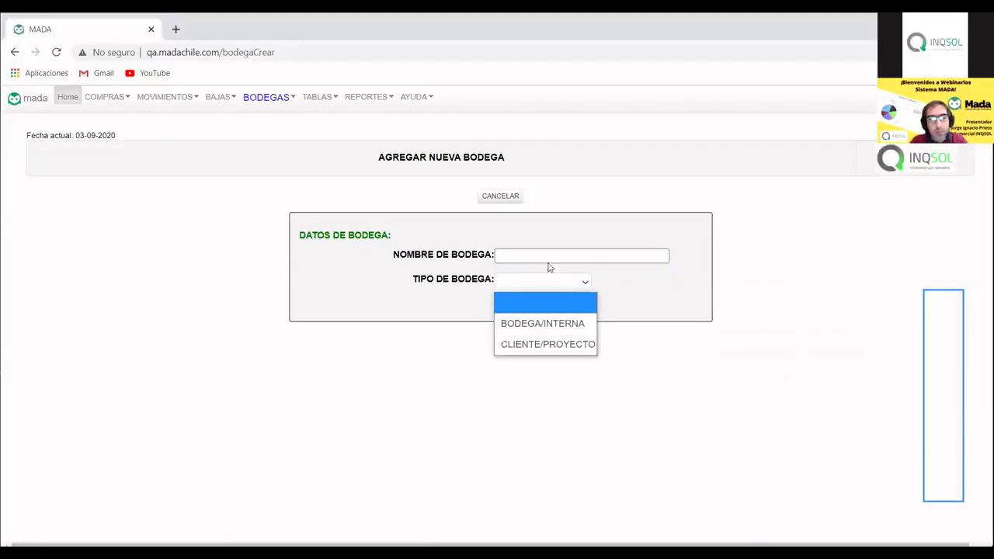
click(547, 256)
text(RTRT)
click(549, 283)
click(554, 344)
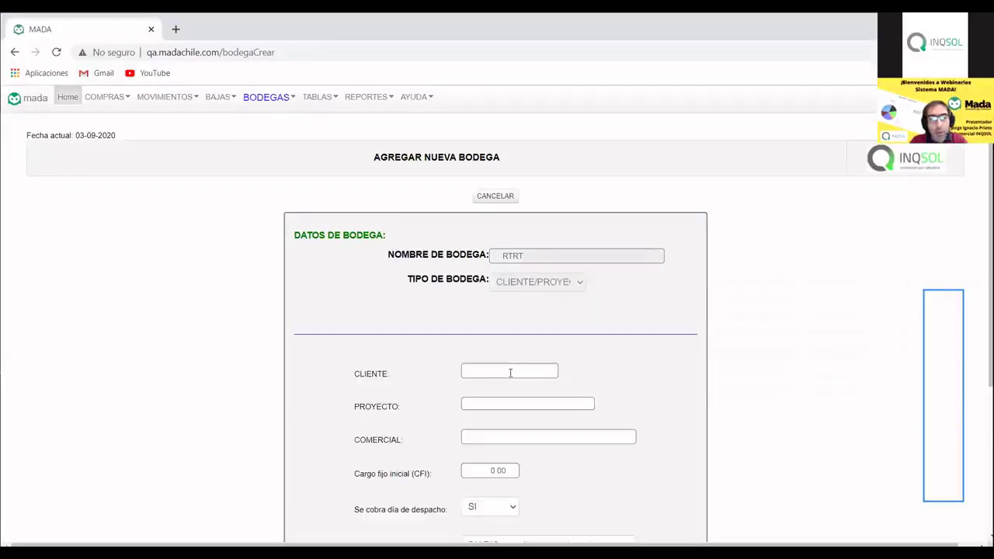
Step: Examine the client selection list with its option for adding a client, close it unselected, and locate the Clientes table entry
click(510, 372)
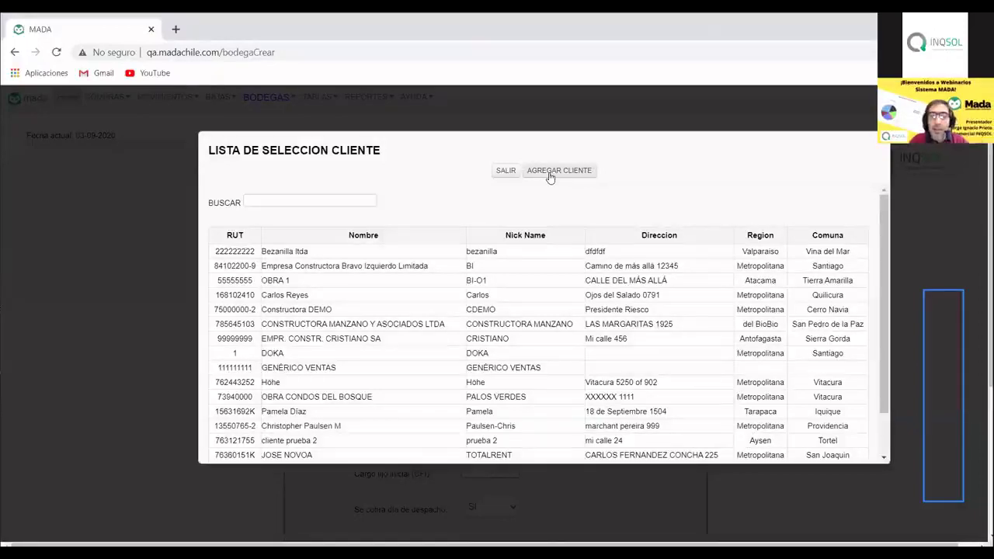
click(502, 172)
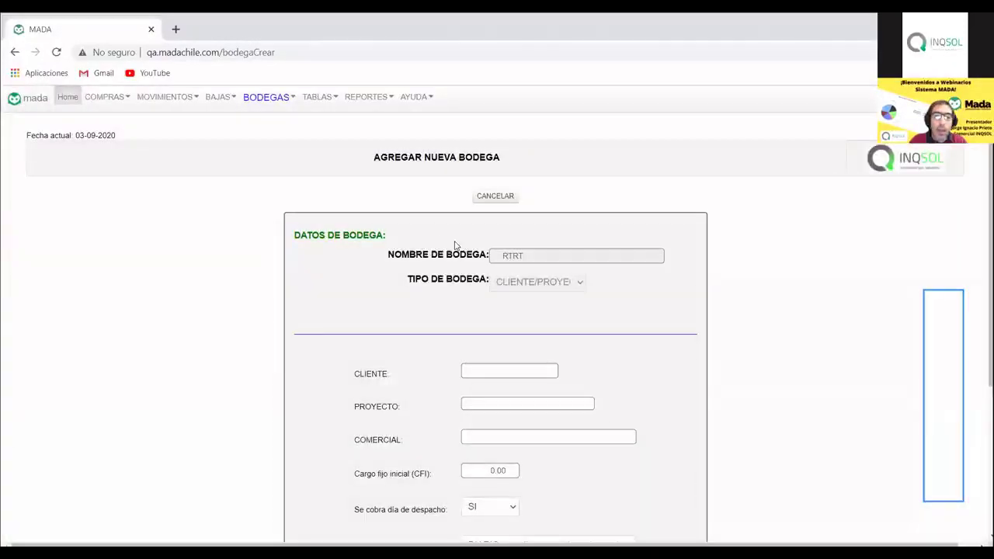
click(322, 100)
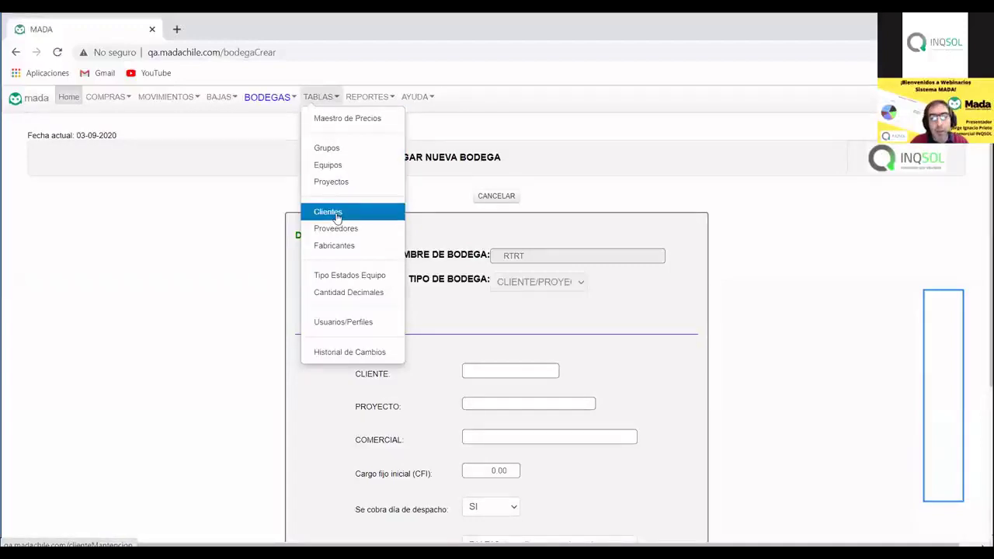
Step: Examine the project selection list, close it without choosing a project, and locate the Proyectos table entry
click(503, 405)
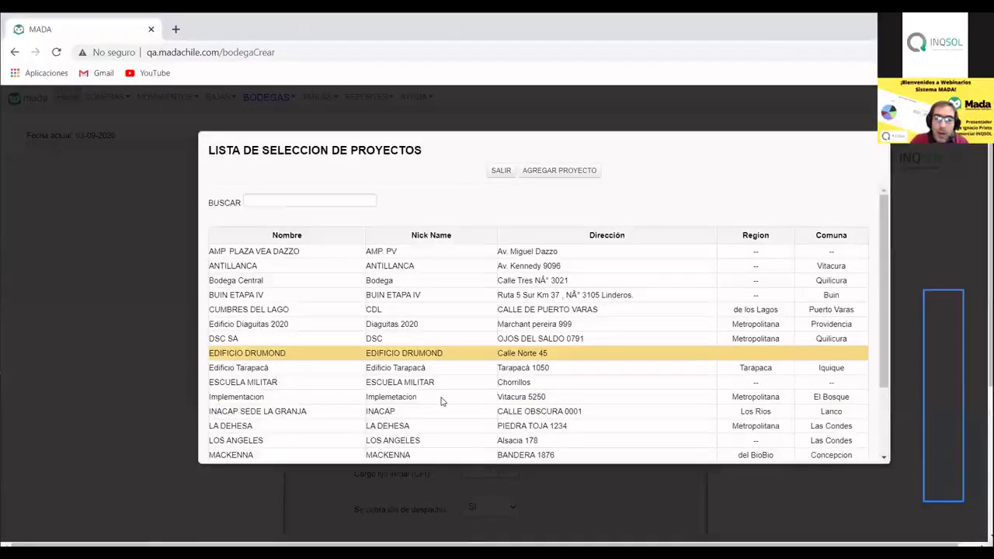
scroll(440, 401, down, 2)
scroll(440, 400, up, 2)
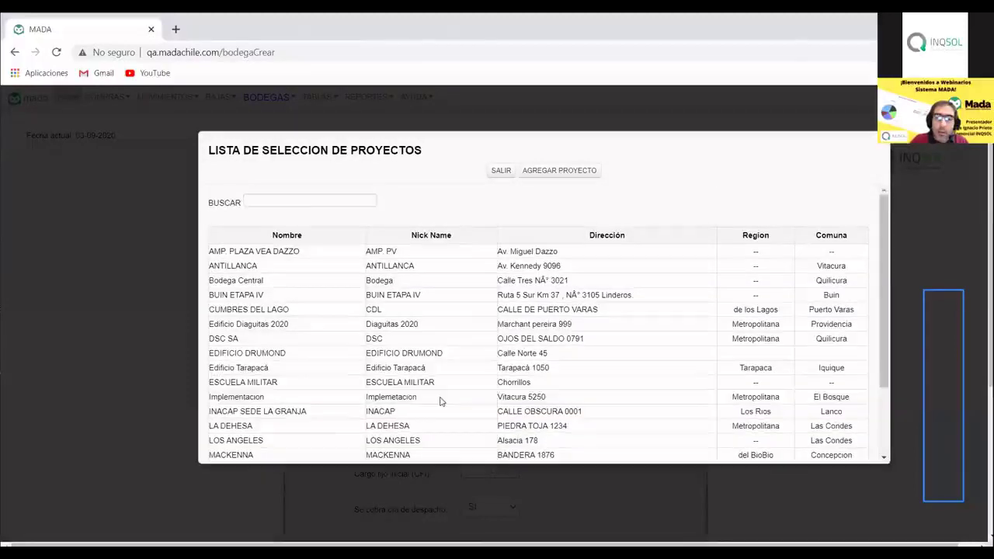
scroll(440, 398, down, 2)
scroll(441, 394, up, 1)
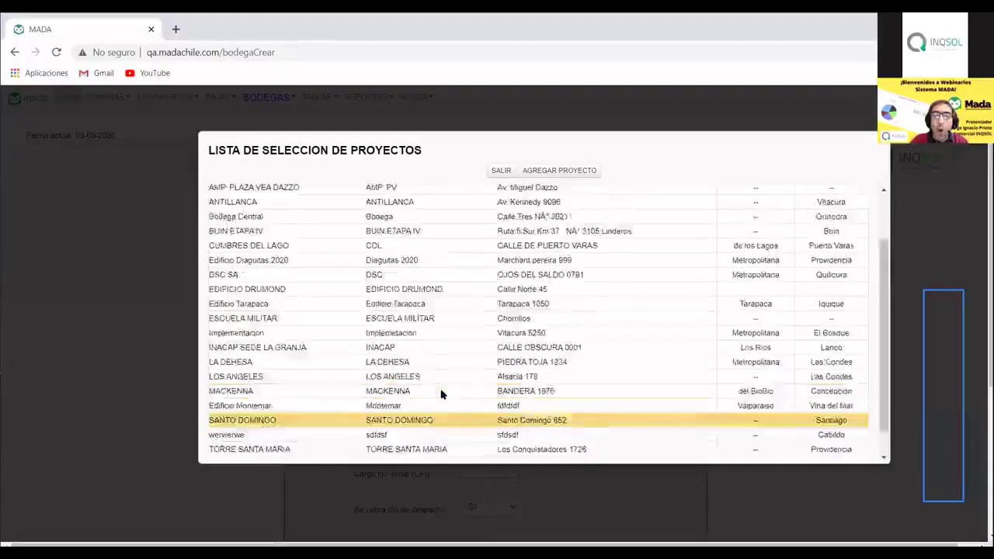
scroll(440, 394, up, 1)
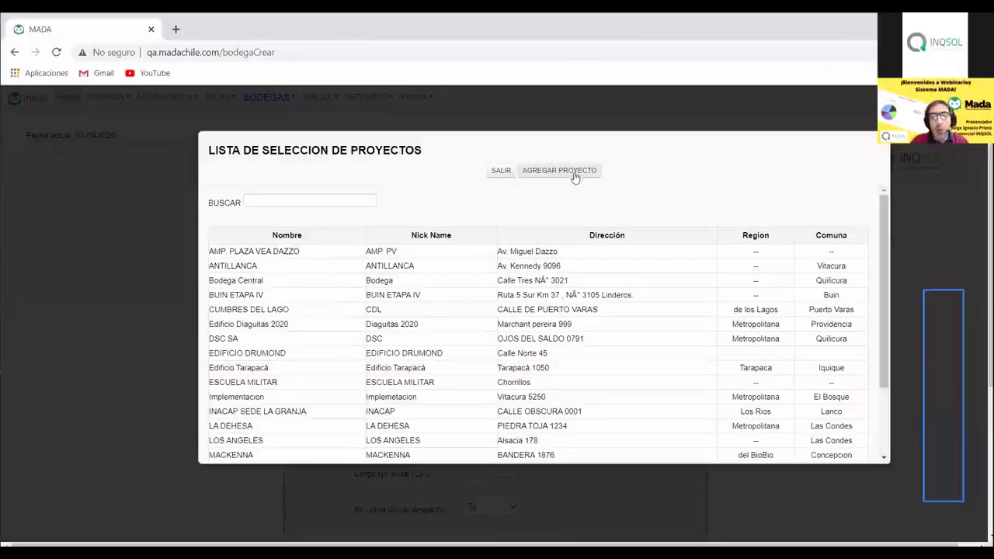
click(499, 171)
click(319, 96)
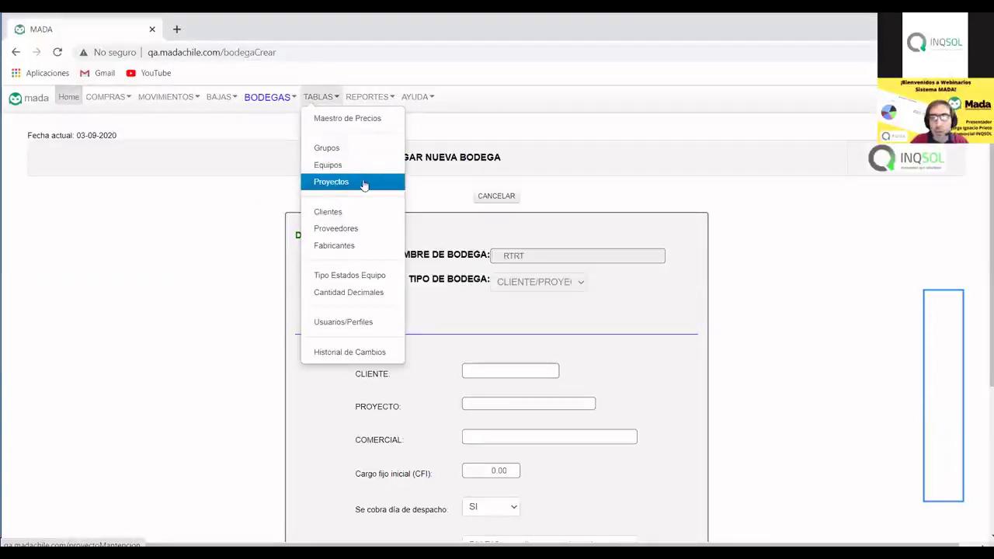
click(205, 205)
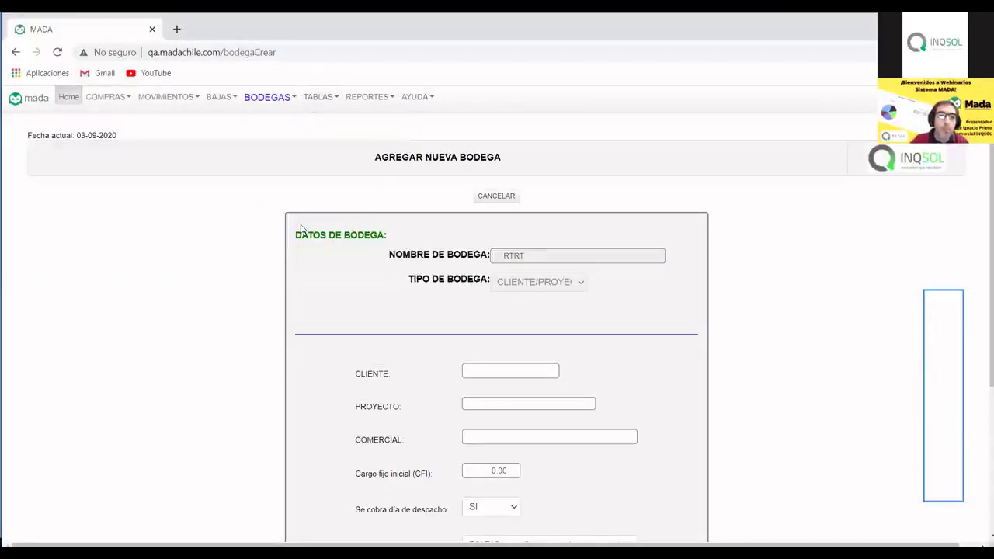
Step: Begin entering a new movement and search the origin warehouses for SEPT
click(164, 99)
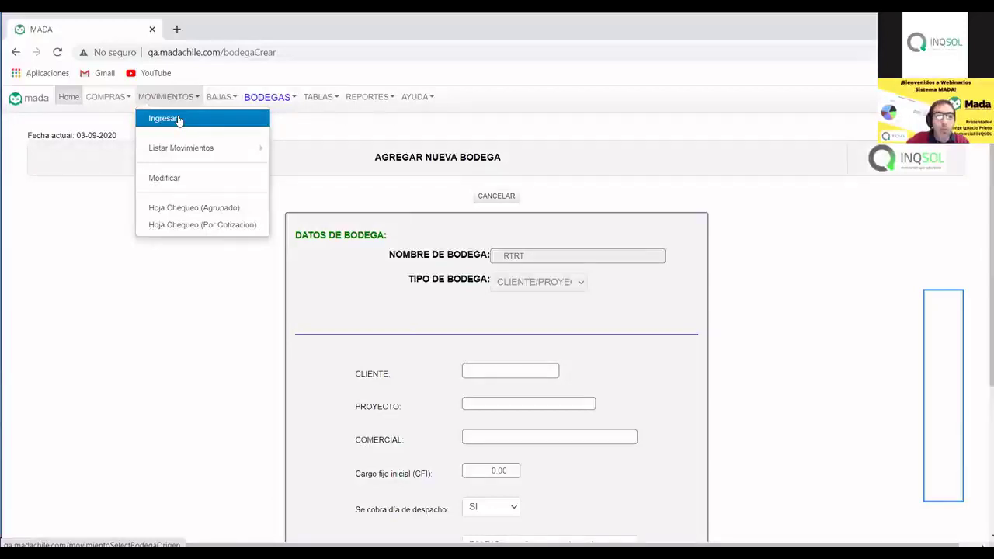
click(178, 120)
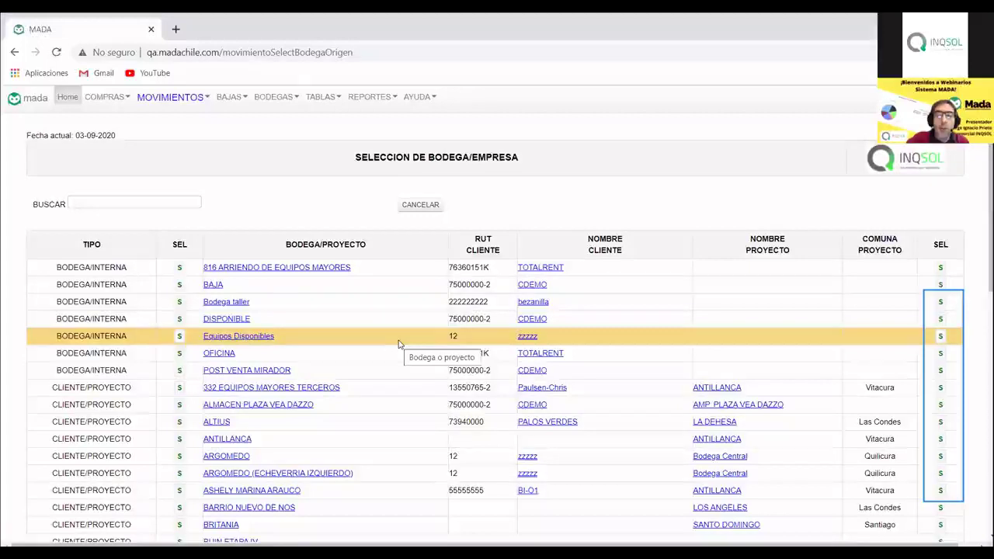
click(129, 202)
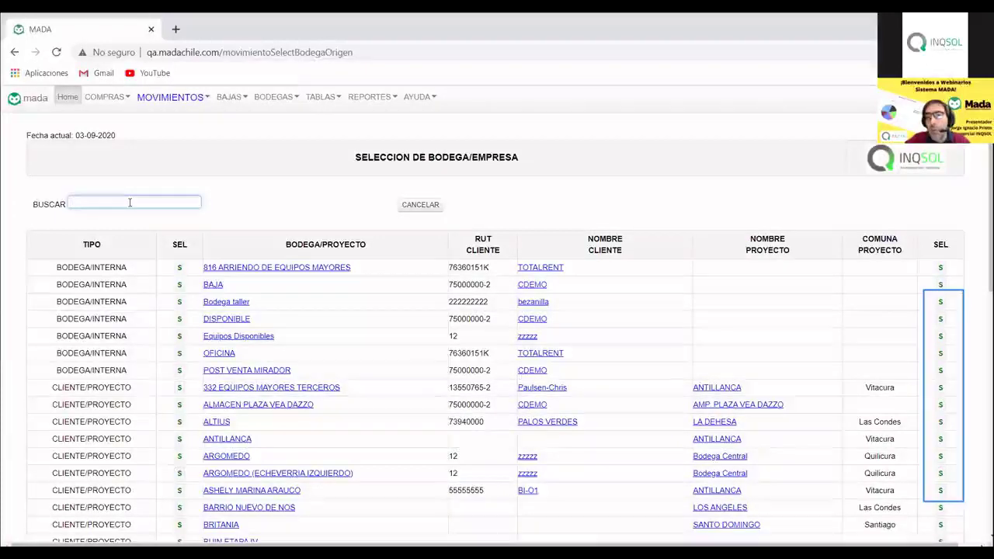
text(SE)
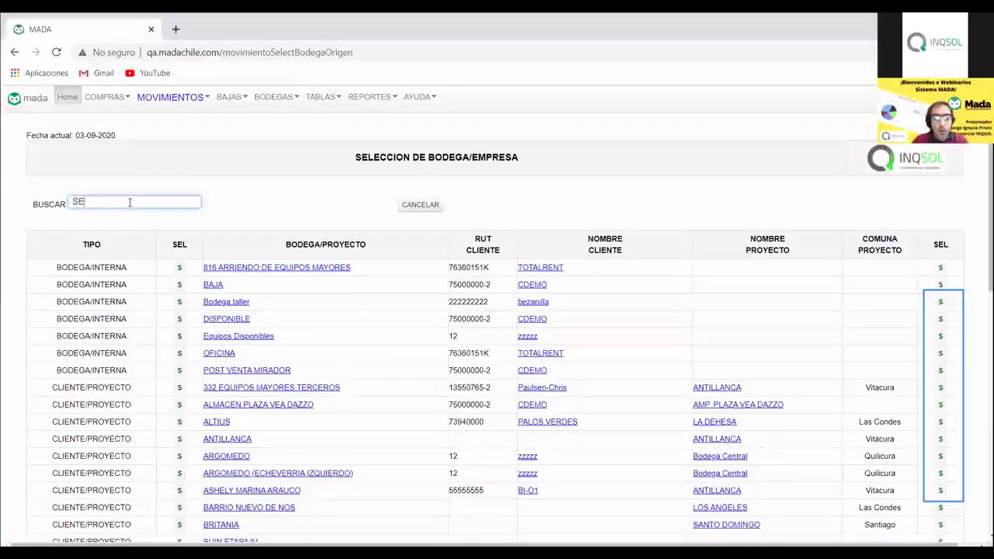
text(PT)
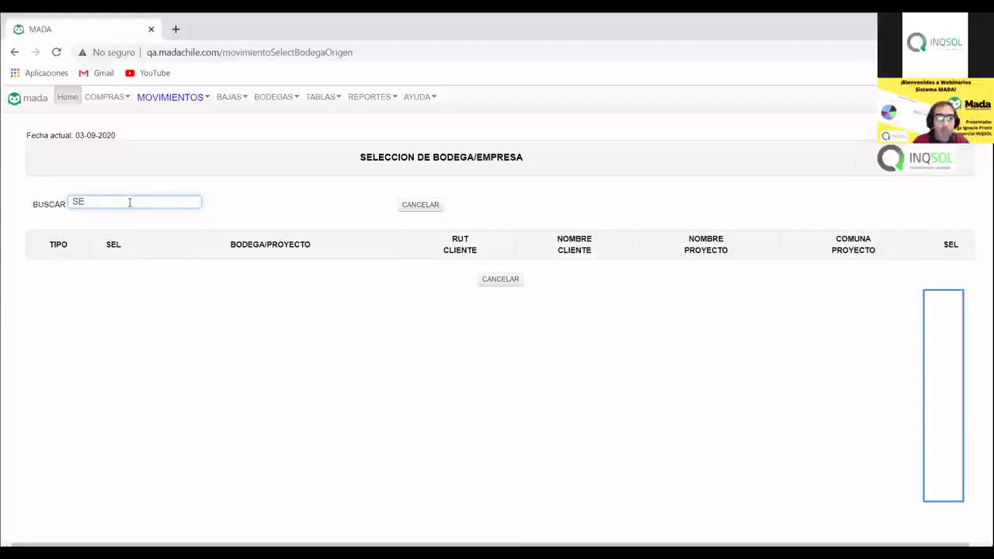
key(BackSpace)
key(BackSpace)
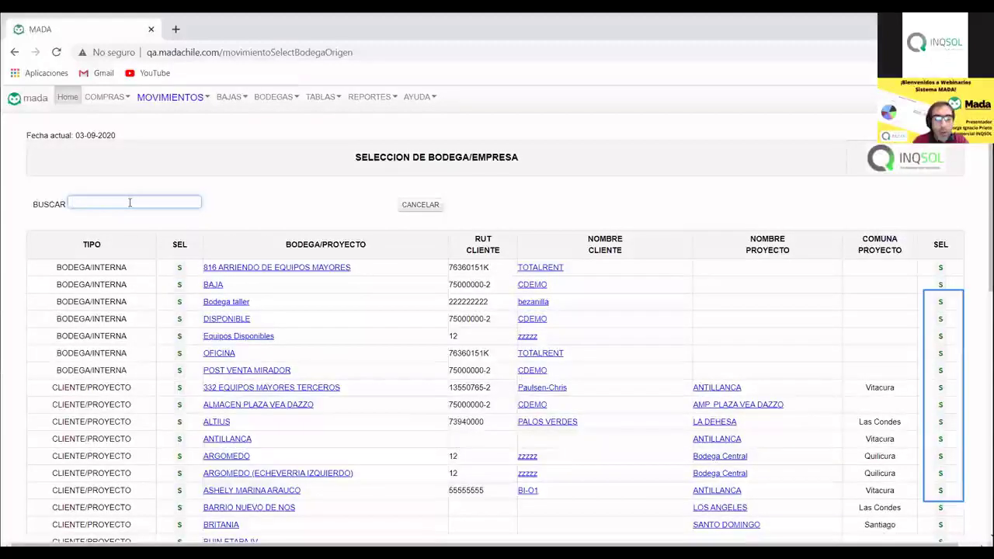
Step: Search the warehouses for MAYO, clear the search and select the internal warehouse DISPONIBLE as the movement's origin
text(MAYO)
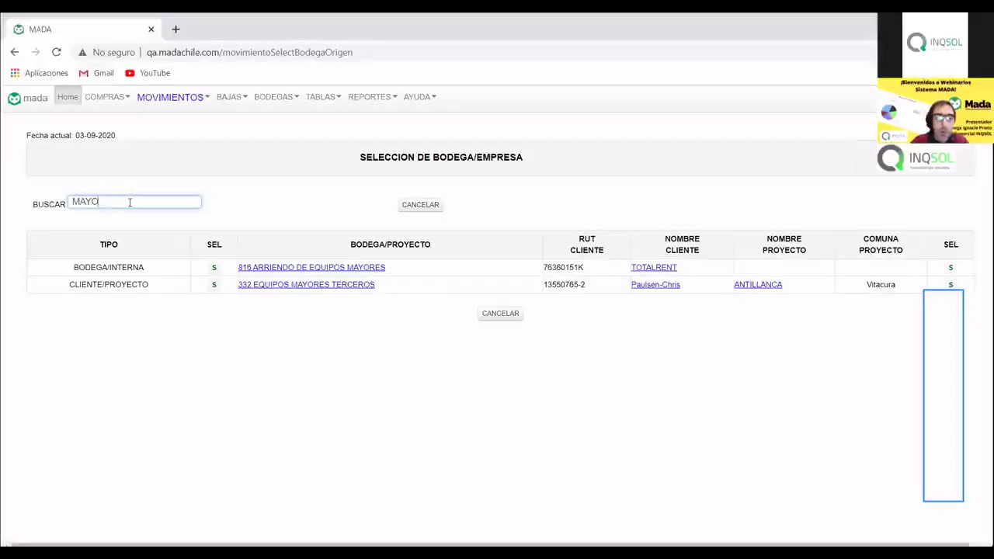
key(BackSpace)
key(BackSpace)
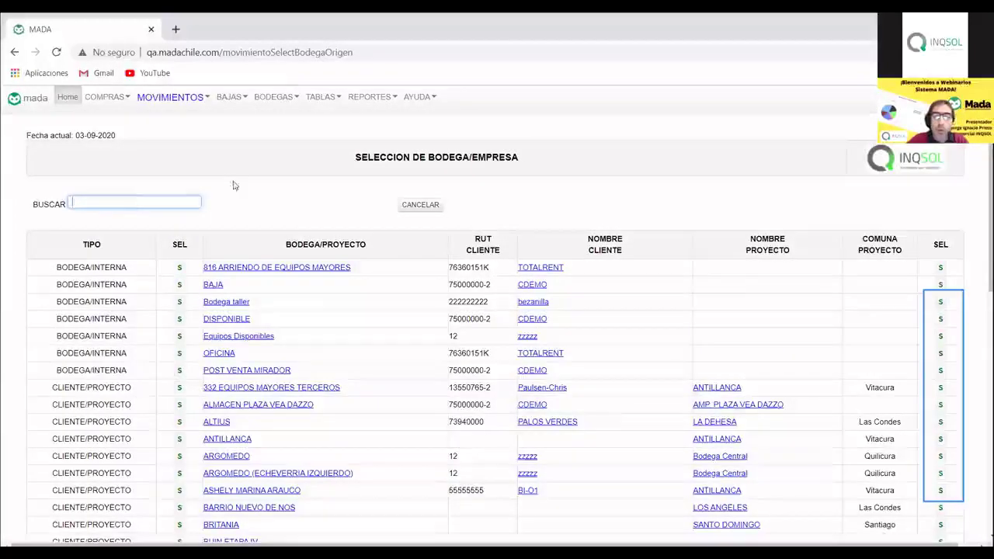
click(284, 206)
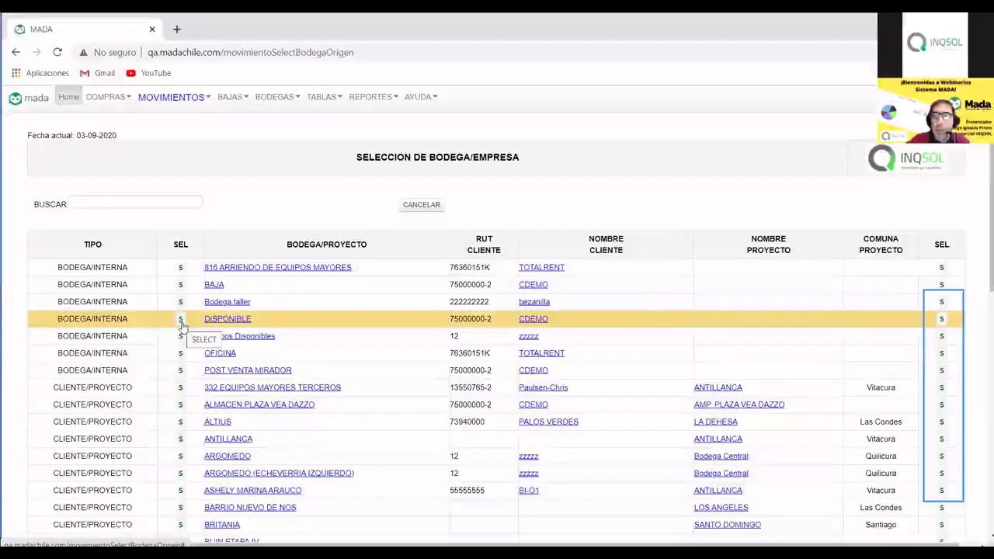
click(181, 324)
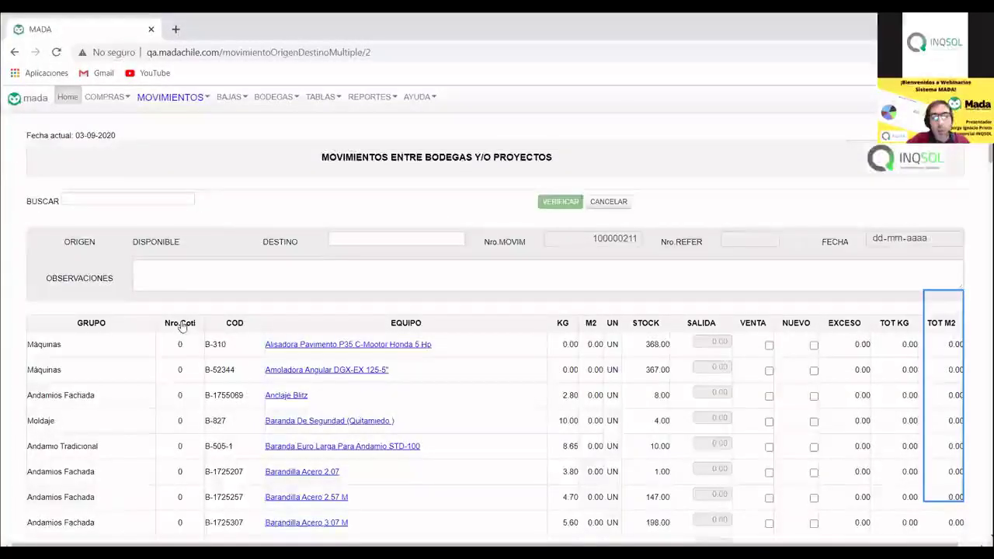
Step: Examine the equipment available for the movement and the origin warehouse shown in its header
scroll(508, 306, down, 10)
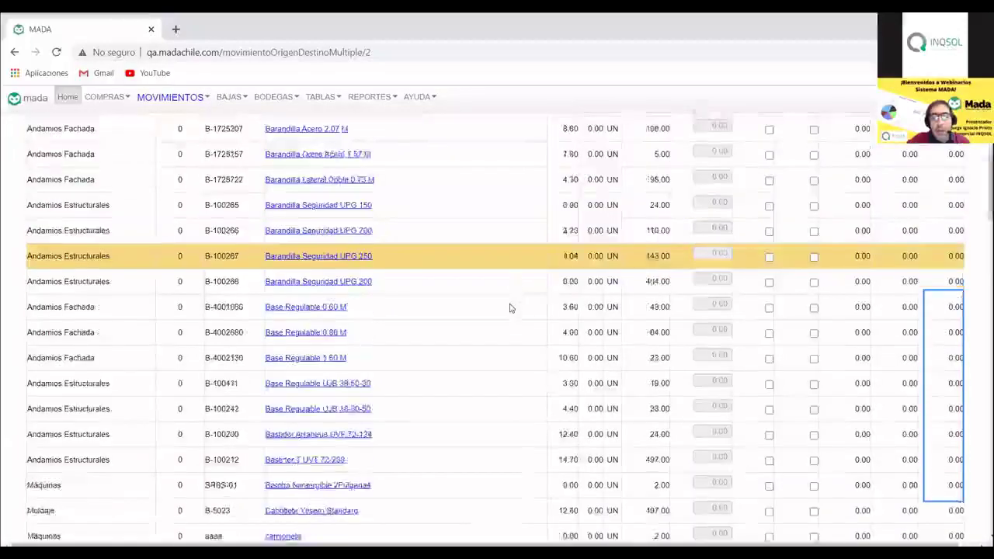
scroll(510, 309, up, 10)
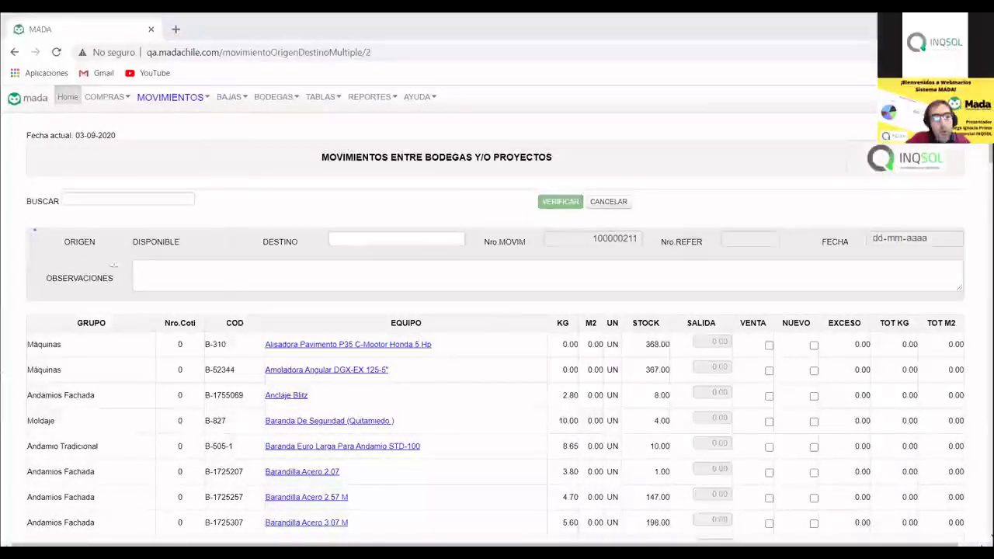
mouse_move(34, 228)
mouse_down()
mouse_move(85, 273)
mouse_move(159, 250)
mouse_move(210, 253)
mouse_up()
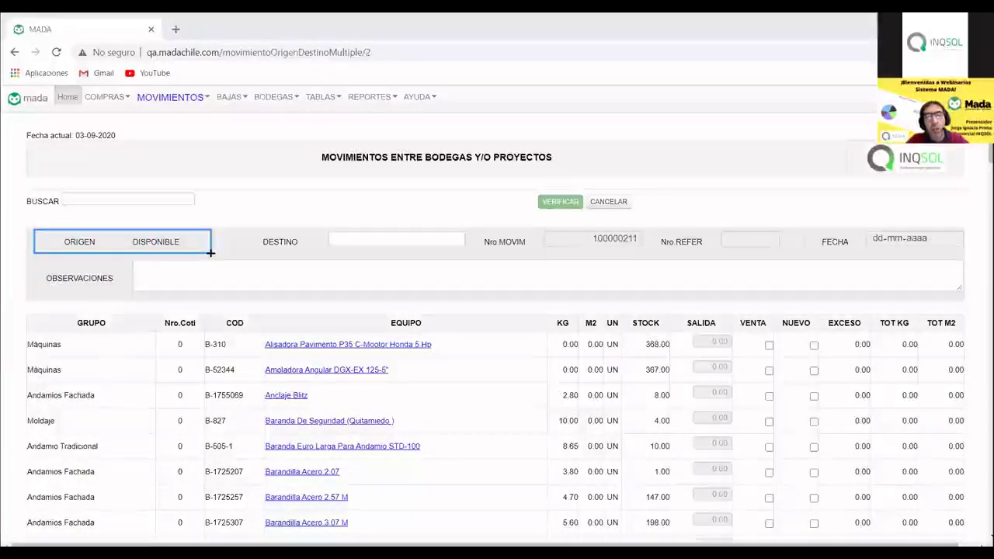
mouse_move(210, 253)
mouse_down()
mouse_move(411, 212)
mouse_move(470, 252)
mouse_up()
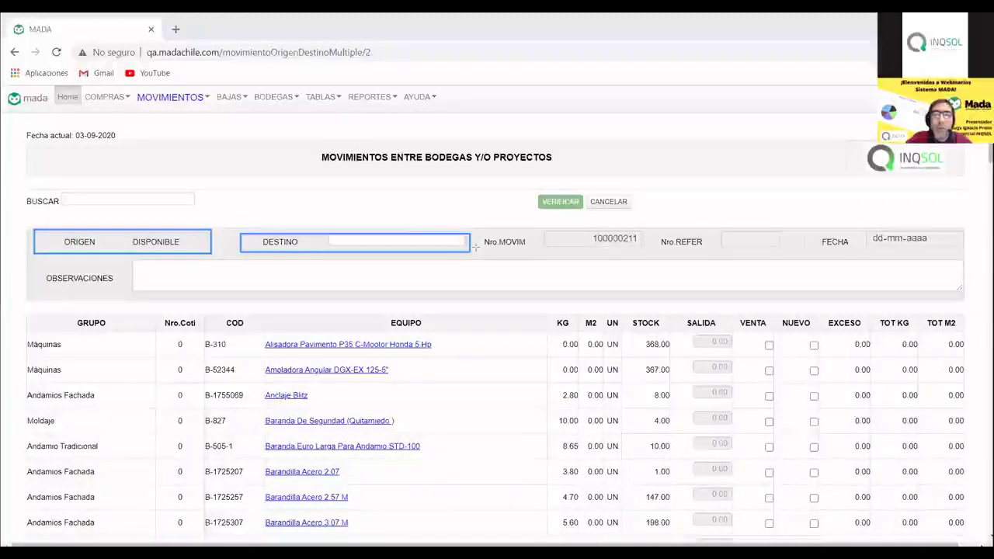
click(510, 56)
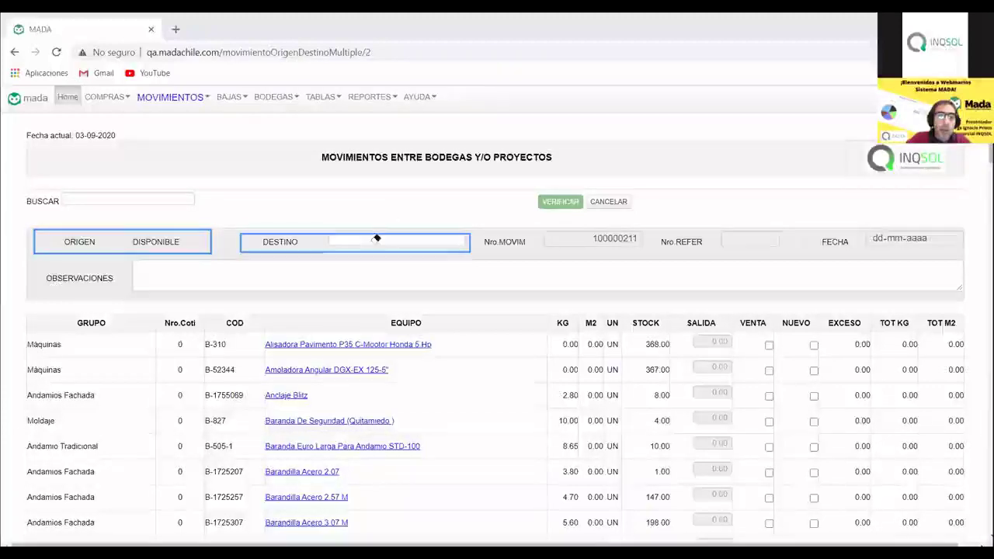
click(375, 236)
click(207, 246)
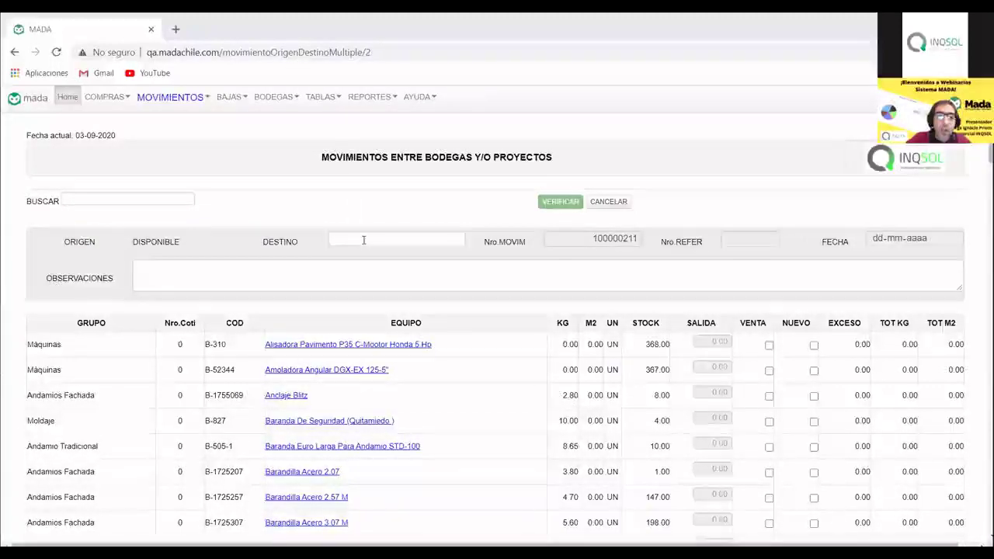
Step: Search the destination warehouses for SEP, replace the search with MAYOR and select EDIFICIO OFICINAS MAYOR as the movement's destination
click(362, 244)
click(343, 198)
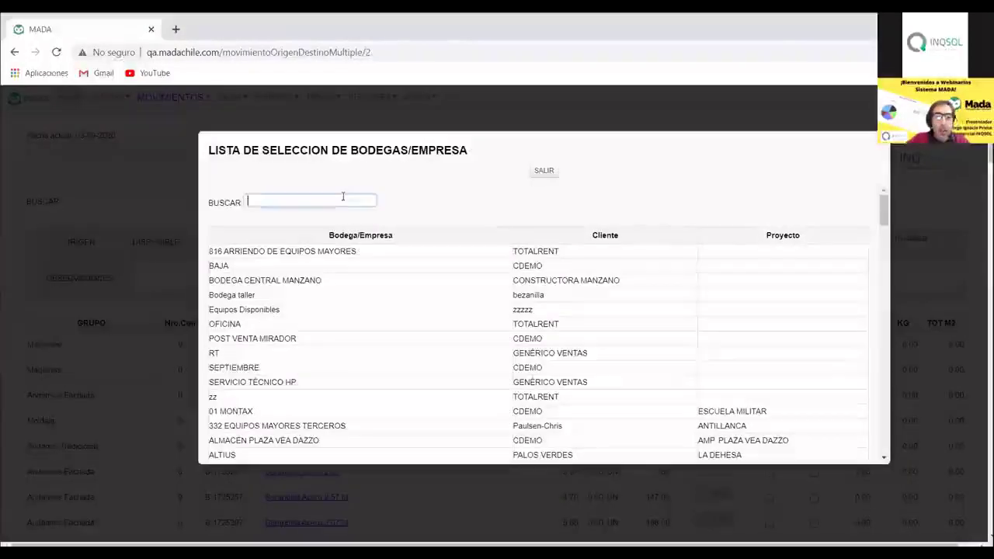
text(SEP)
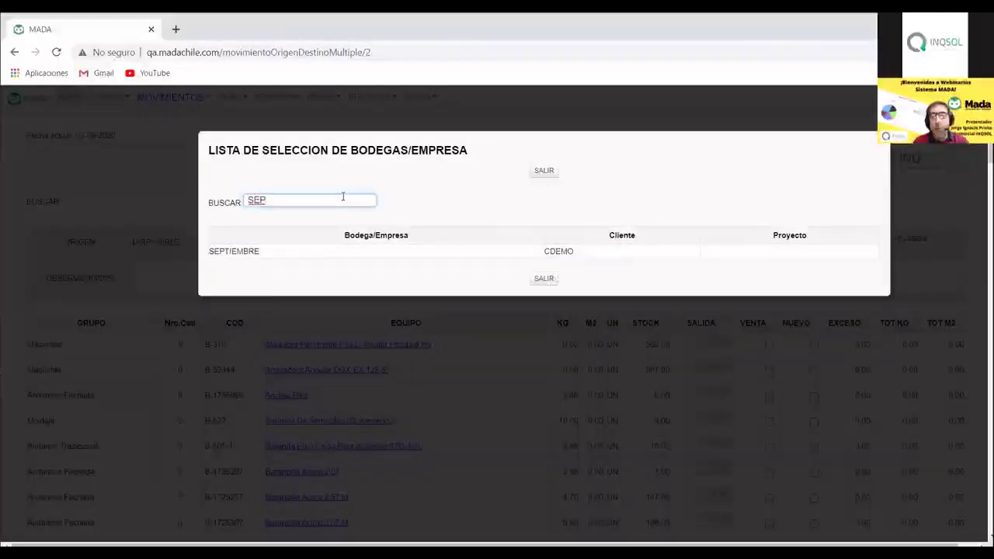
key(BackSpace)
key(BackSpace)
key(BackSpace)
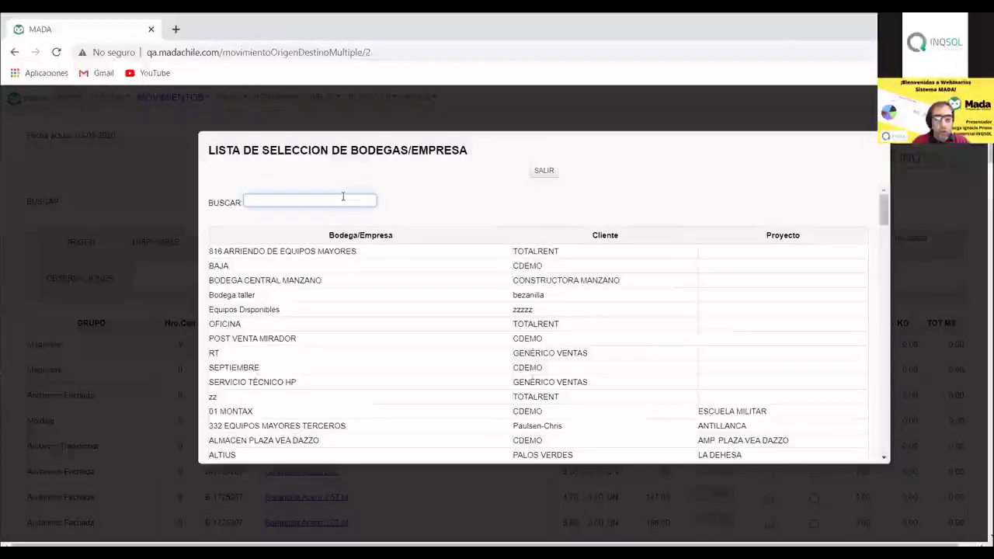
text(MAYOR)
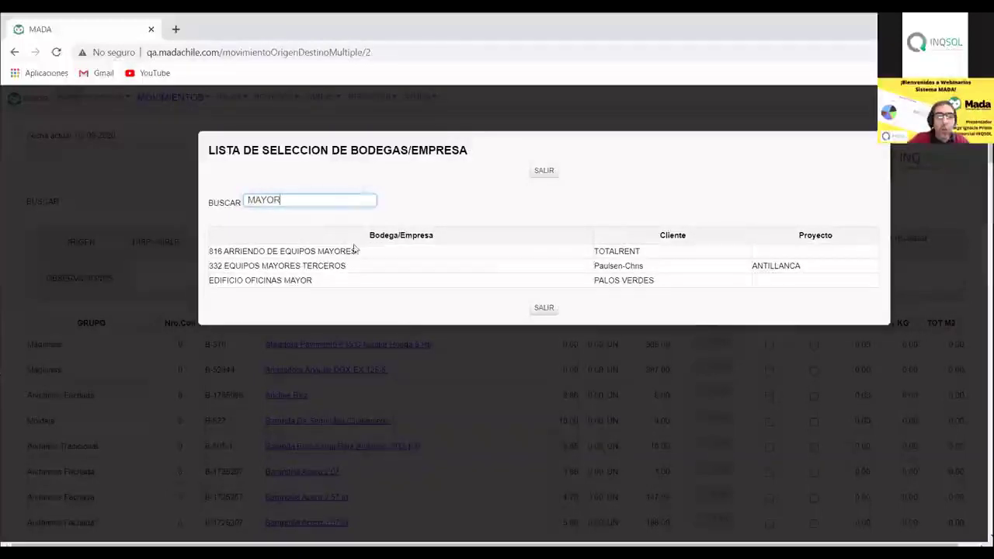
click(330, 281)
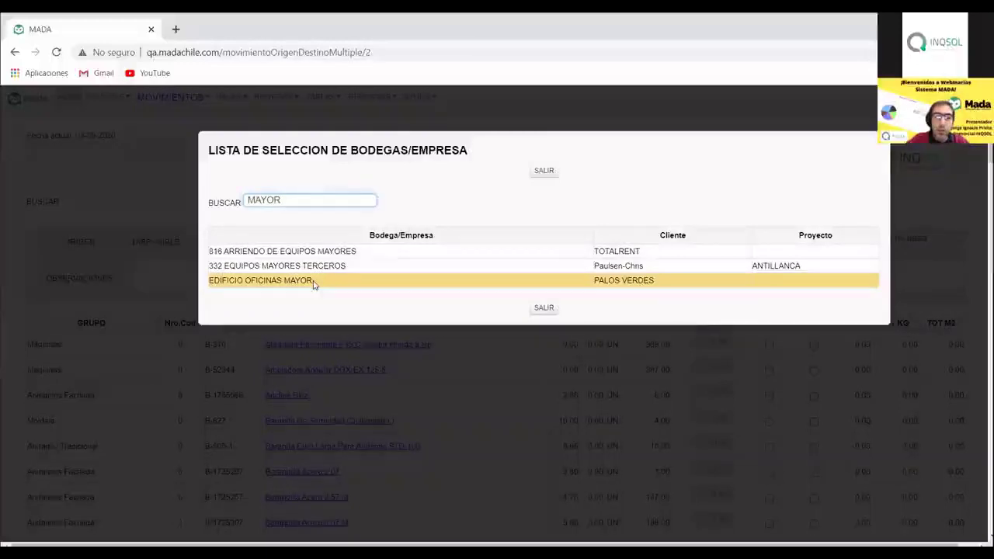
click(306, 282)
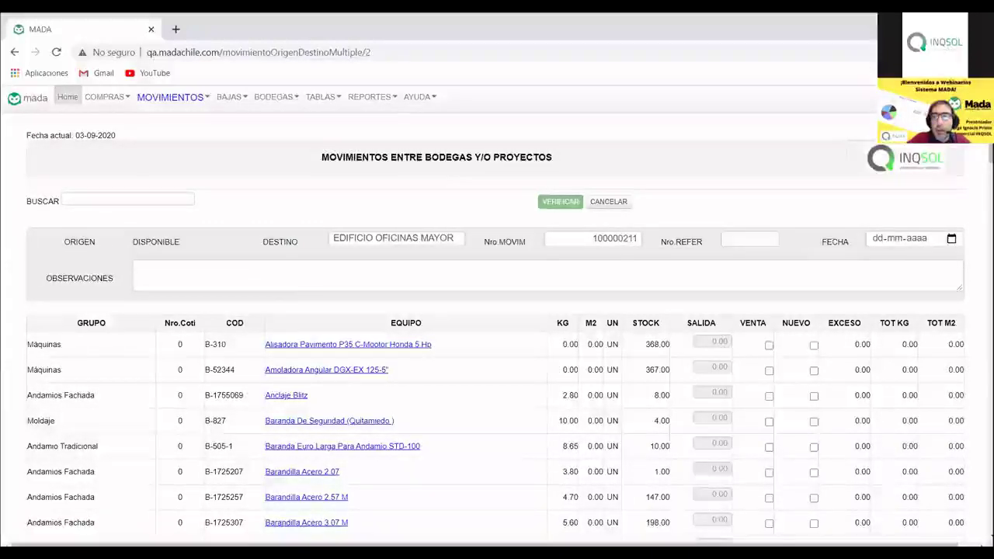
Step: Examine the movement number and reference number fields in the movement's header
double_click(622, 241)
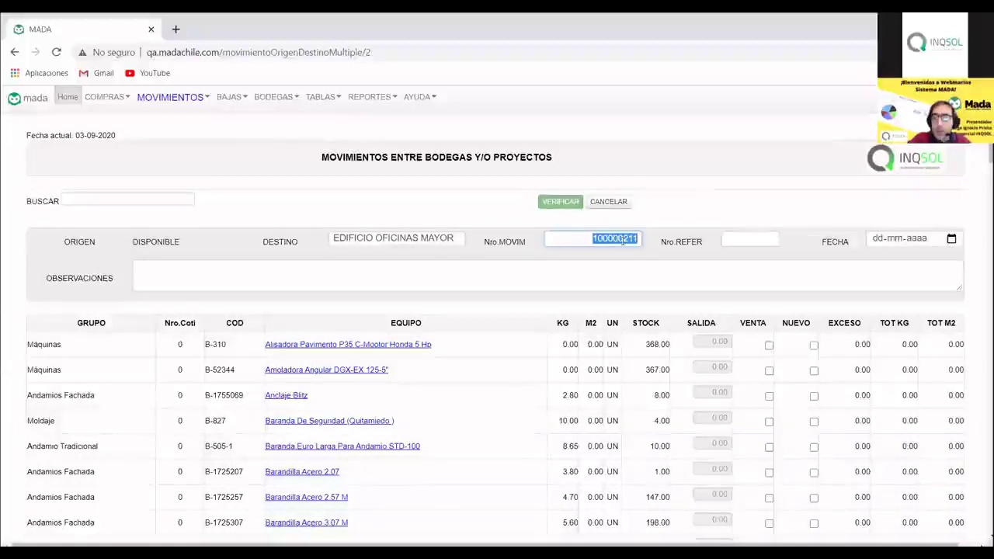
click(667, 204)
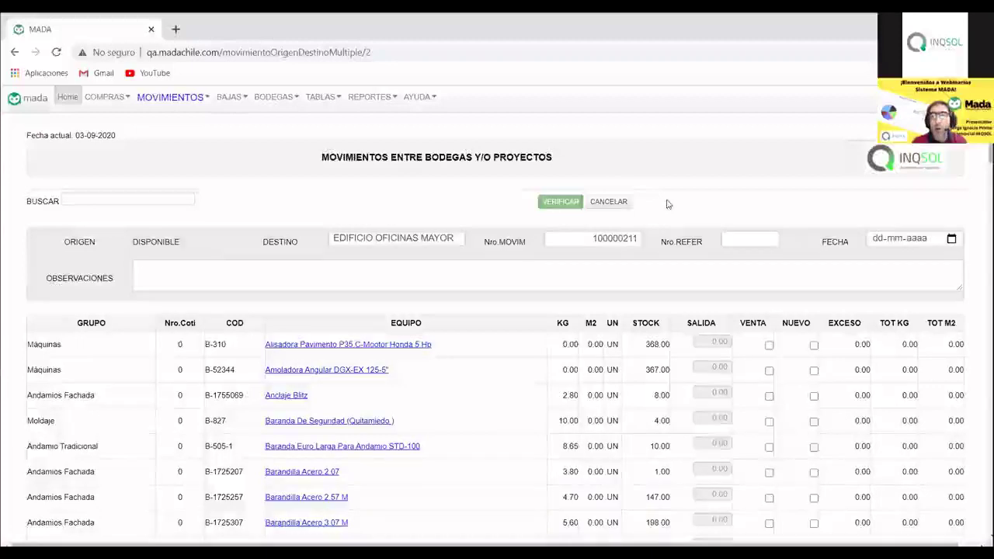
click(743, 240)
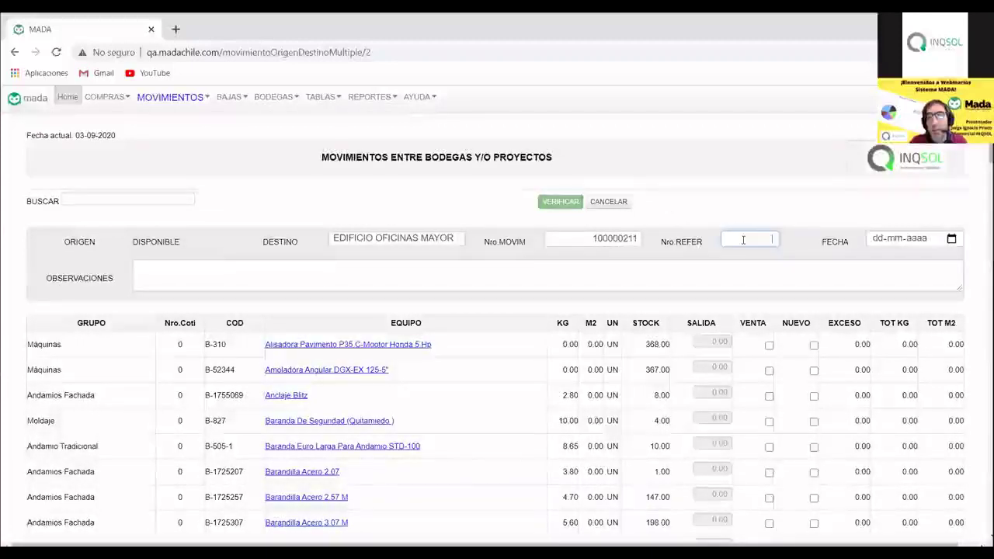
double_click(605, 245)
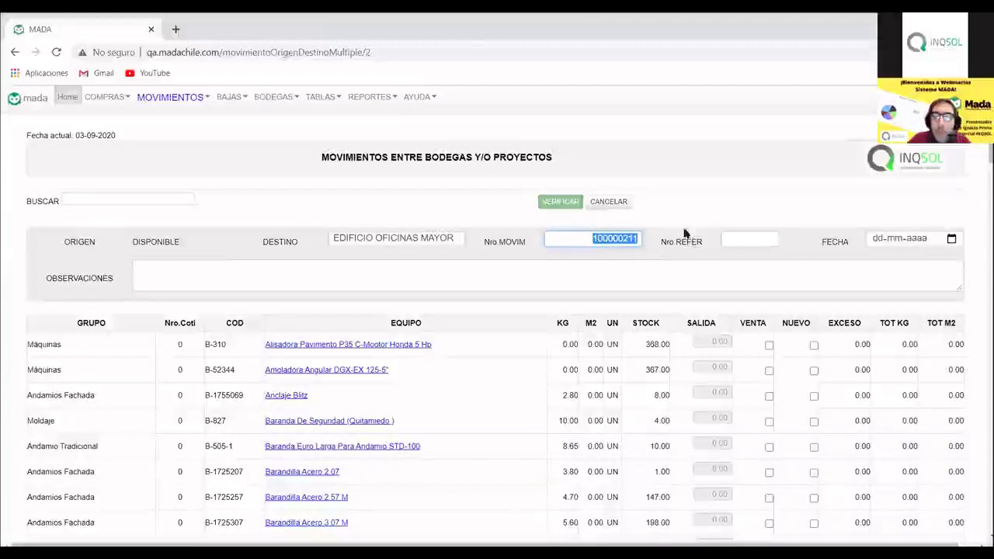
click(748, 237)
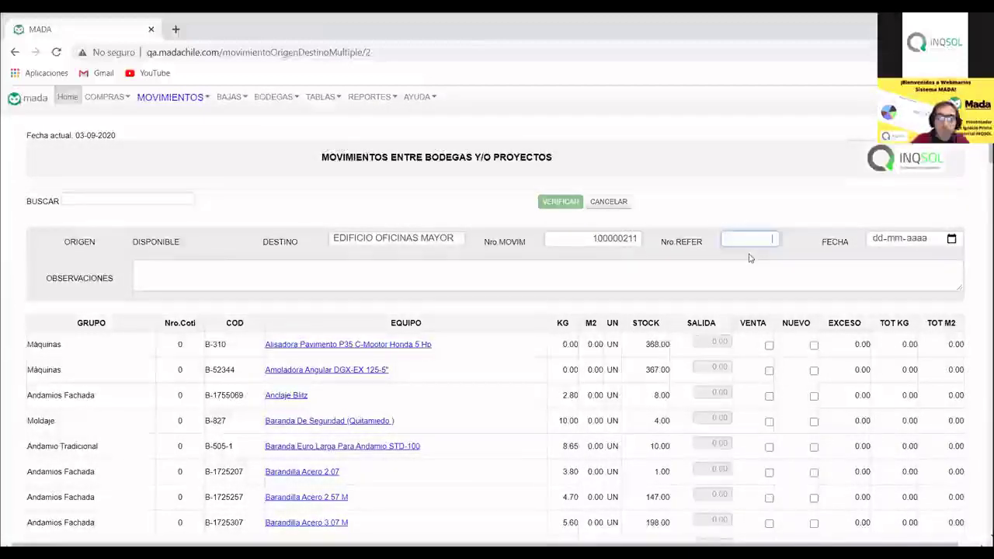
text(78758)
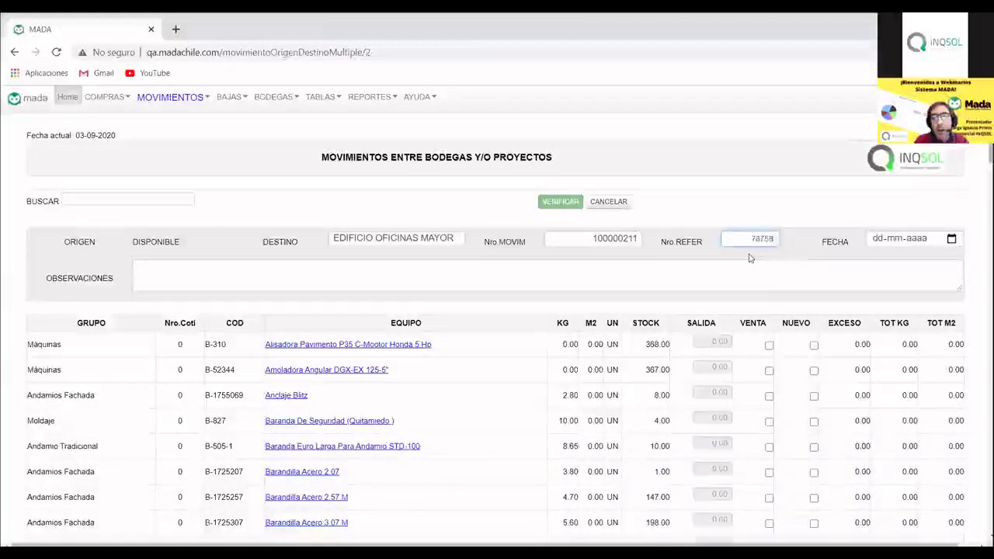
key(BackSpace)
key(BackSpace)
key(BackSpace)
key(BackSpace)
key(BackSpace)
text(7)
key(BackSpace)
text(oc)
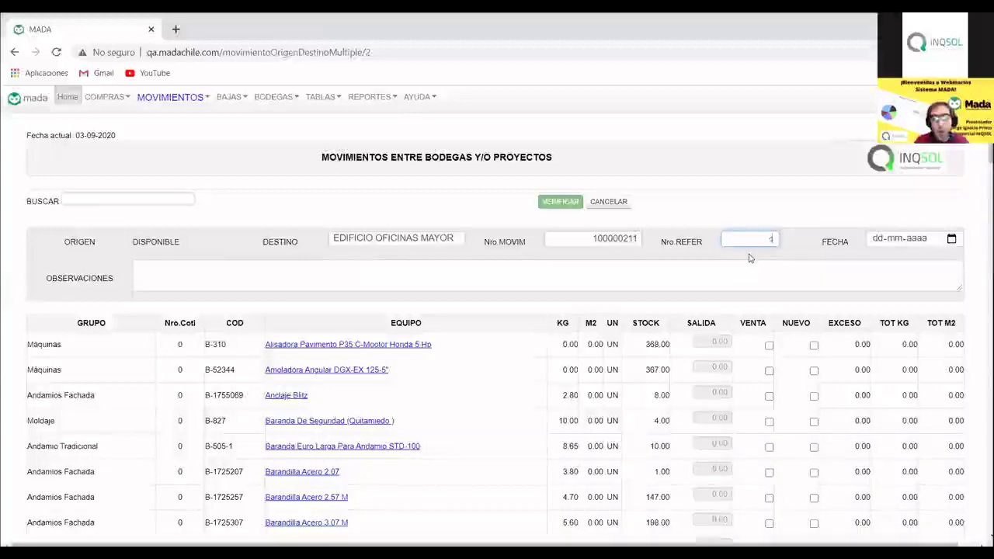
key(BackSpace)
key(BackSpace)
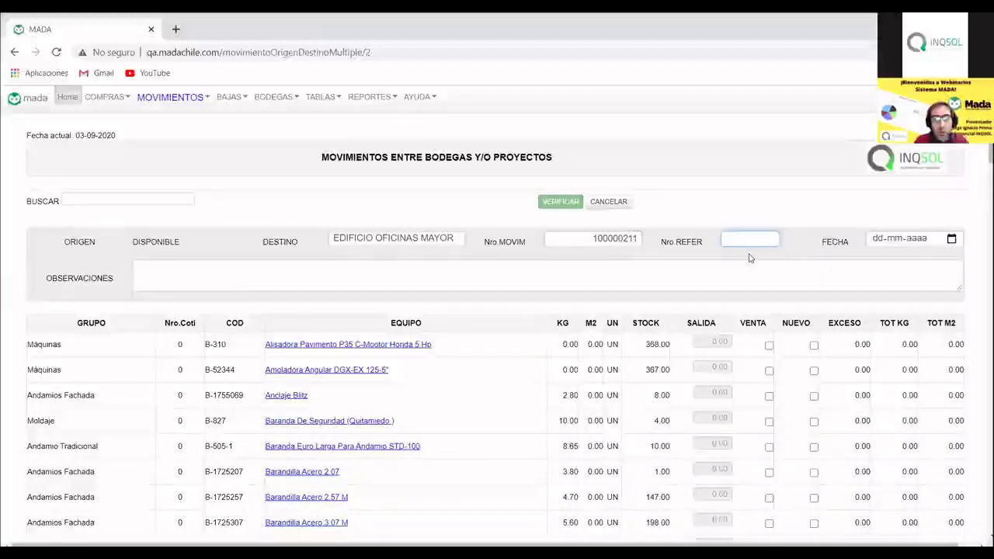
Step: Enter the purchase order number as the movement's reference and add the observation GUÍA FISCAL 467839
text(OC567)
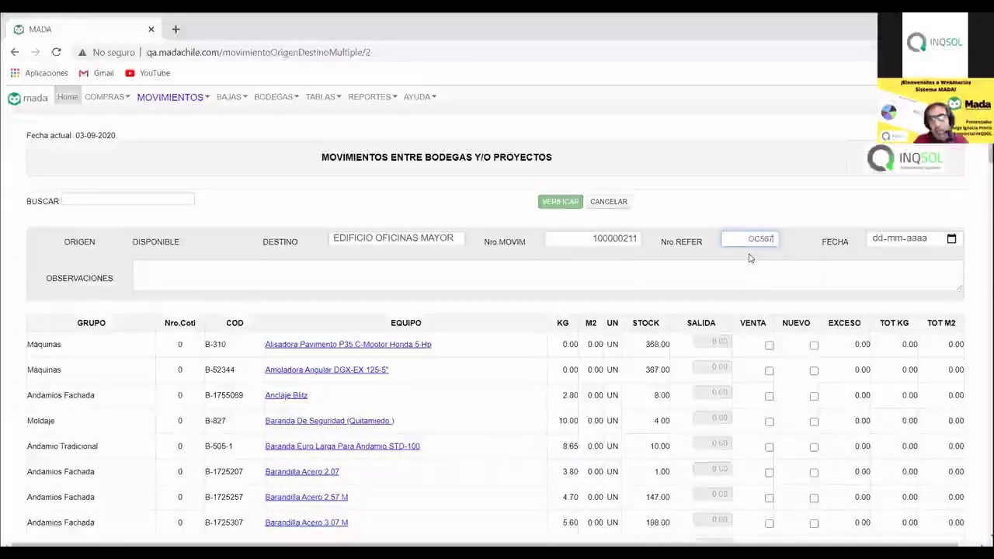
text(0)
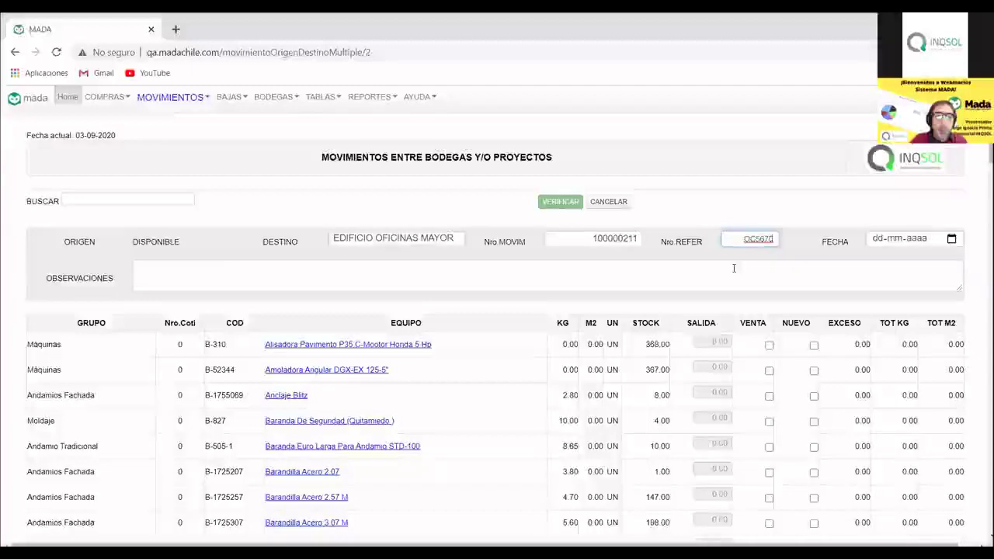
click(734, 268)
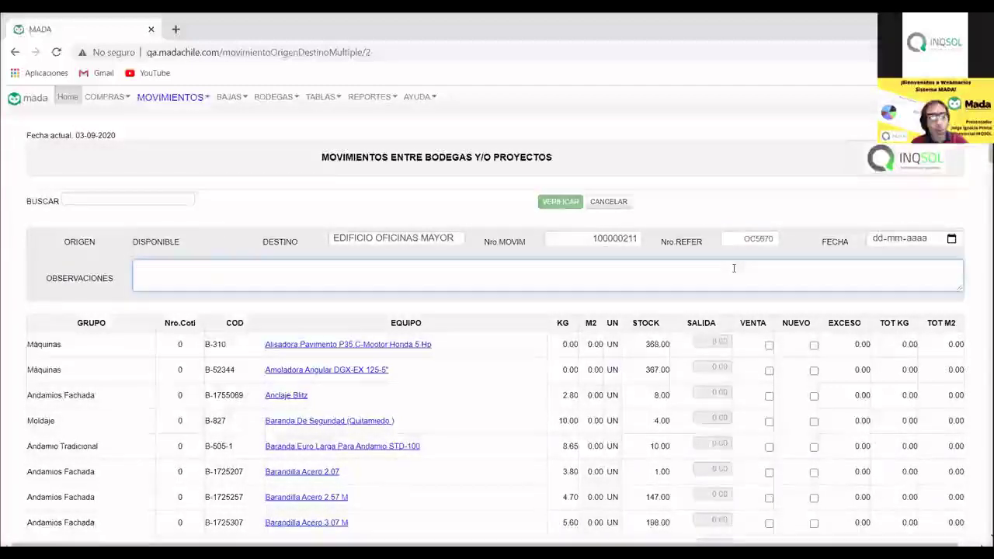
text(GUI)
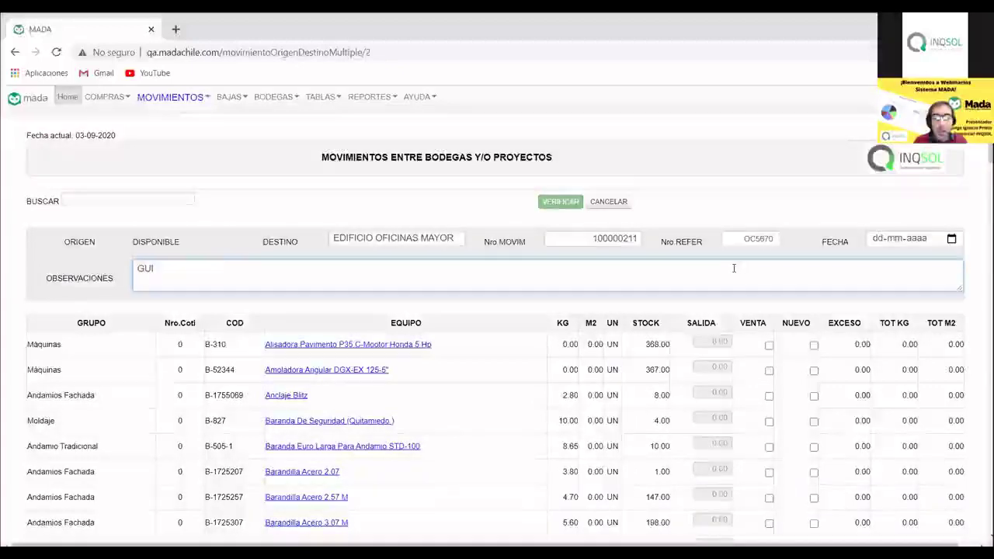
text(A FISCAL)
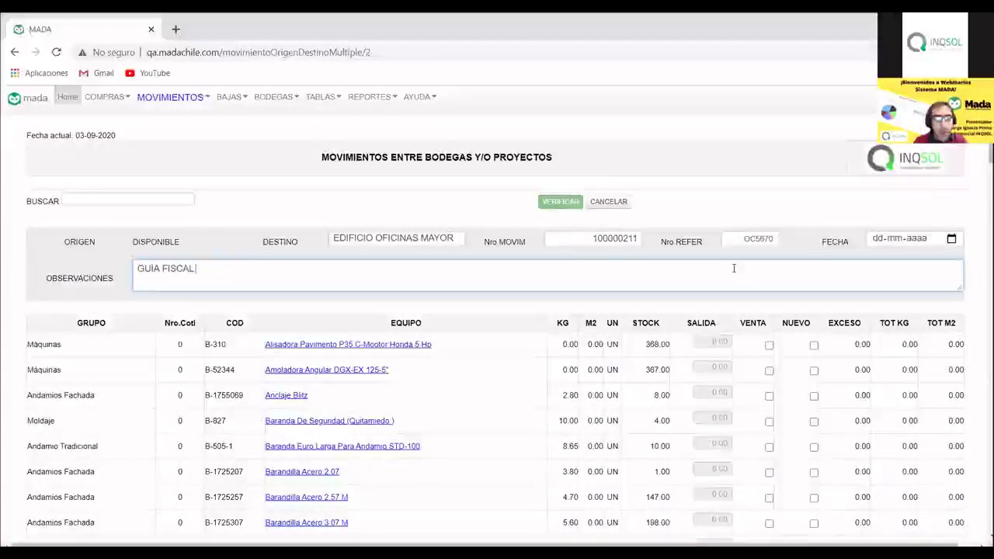
text( 467839)
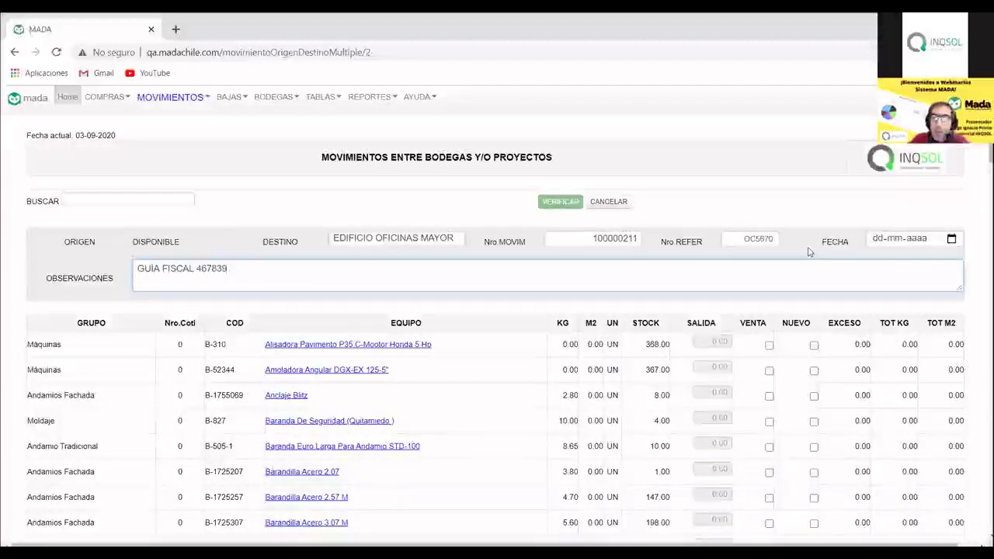
Step: Set the movement's date to 26-08-2020
click(951, 239)
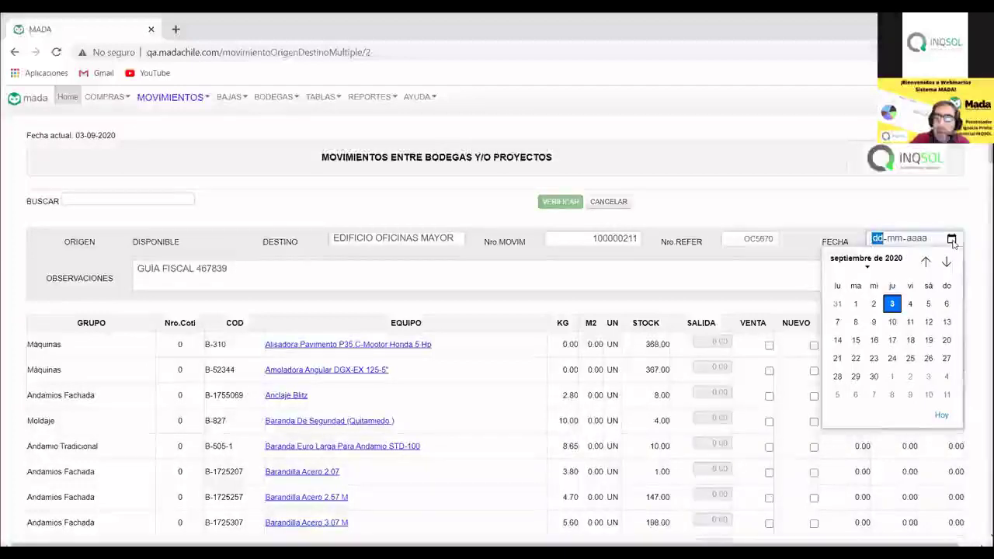
click(893, 306)
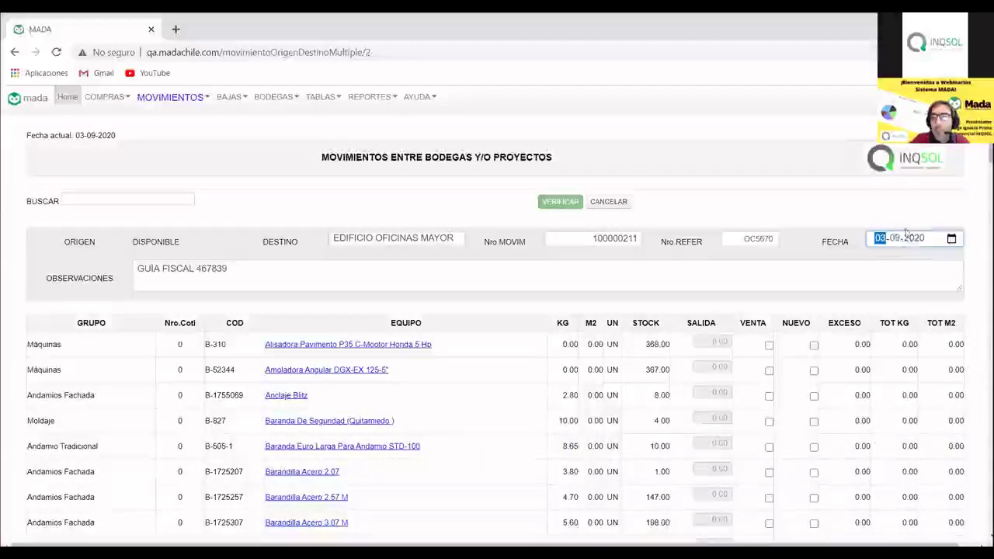
click(952, 239)
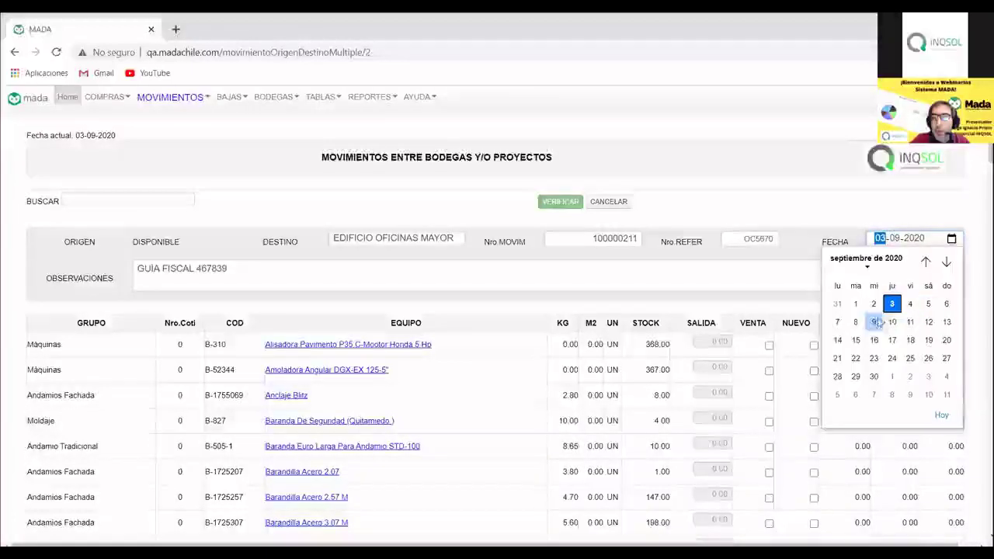
click(926, 261)
click(873, 376)
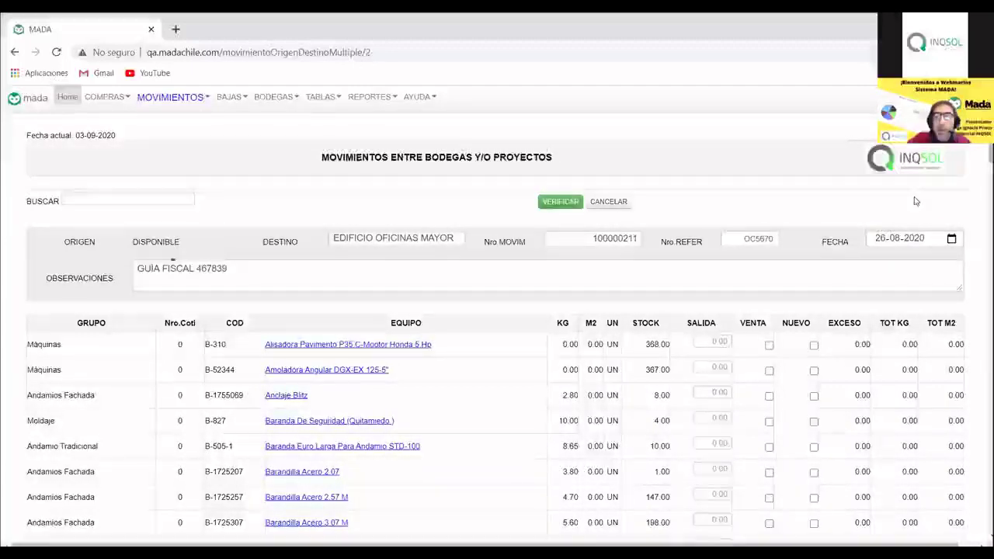
Step: Filter the equipment available for the movement by PUNT
click(609, 446)
scroll(609, 434, down, 5)
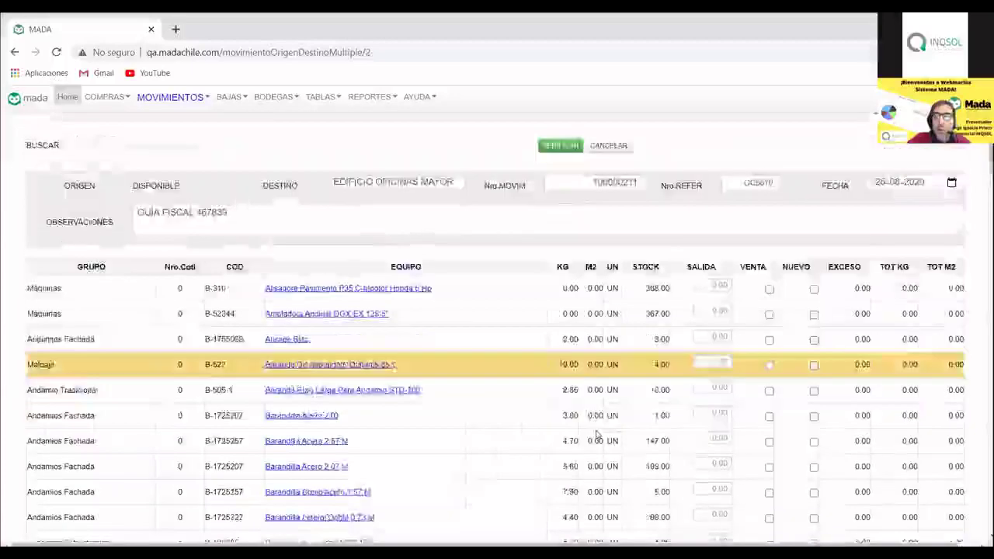
scroll(901, 224, up, 5)
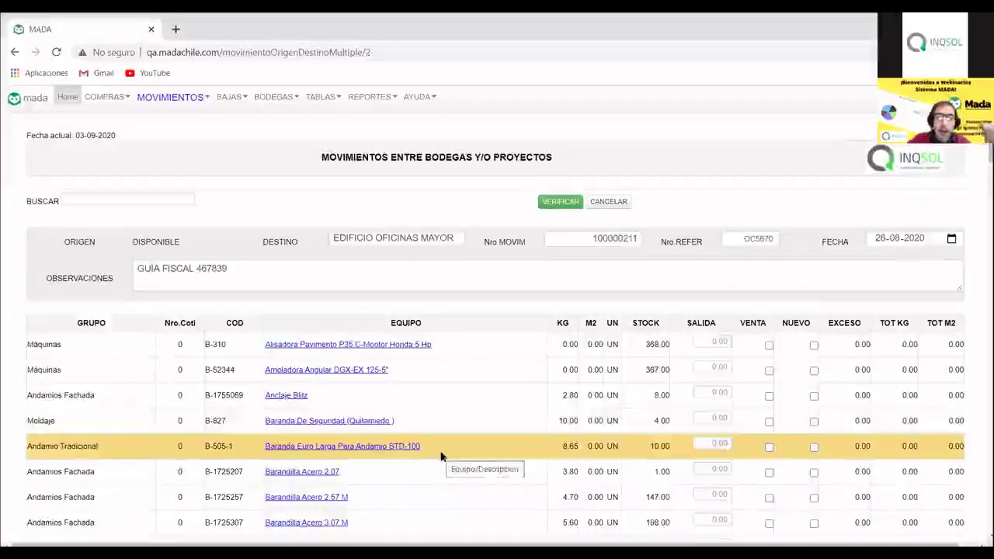
scroll(441, 455, down, 3)
scroll(441, 456, down, 3)
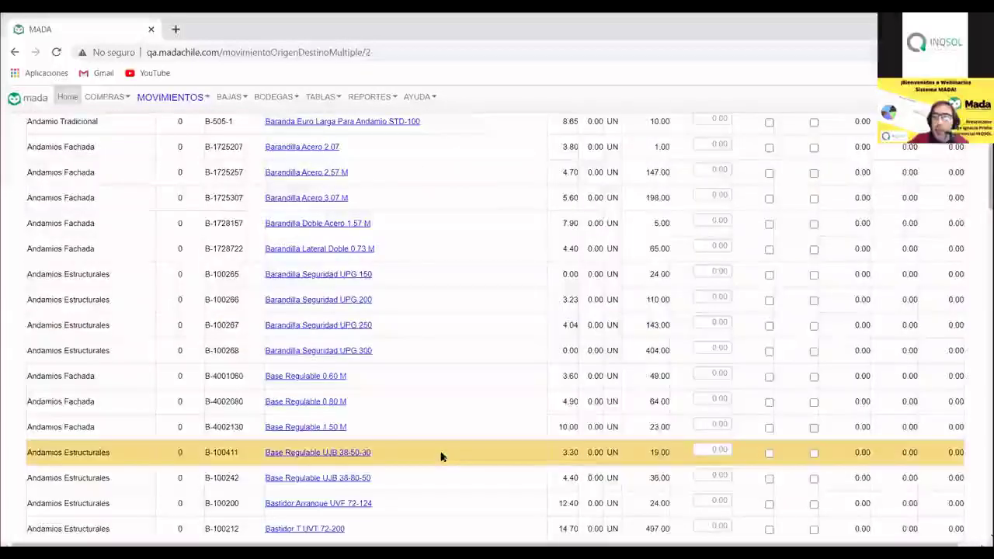
scroll(441, 456, up, 6)
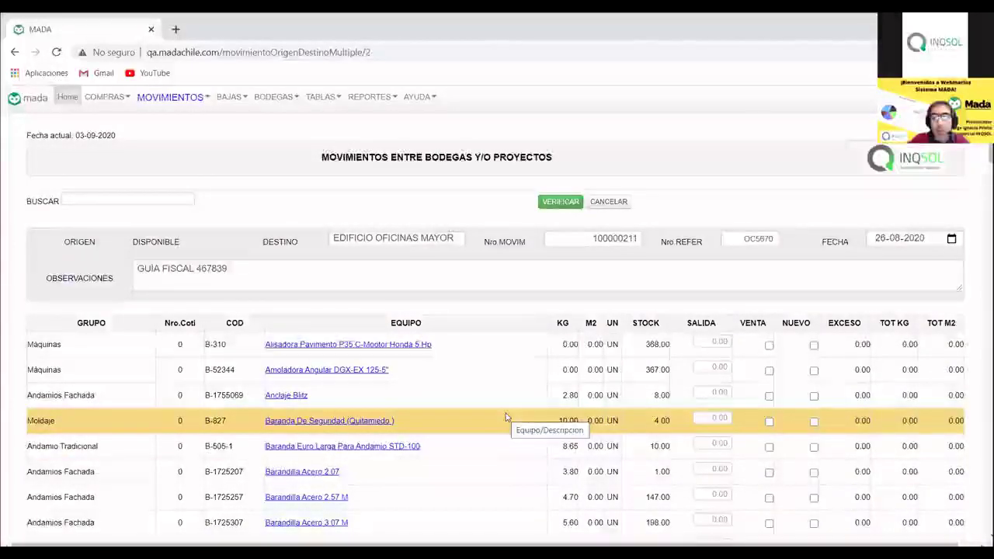
click(123, 196)
text(PUNT)
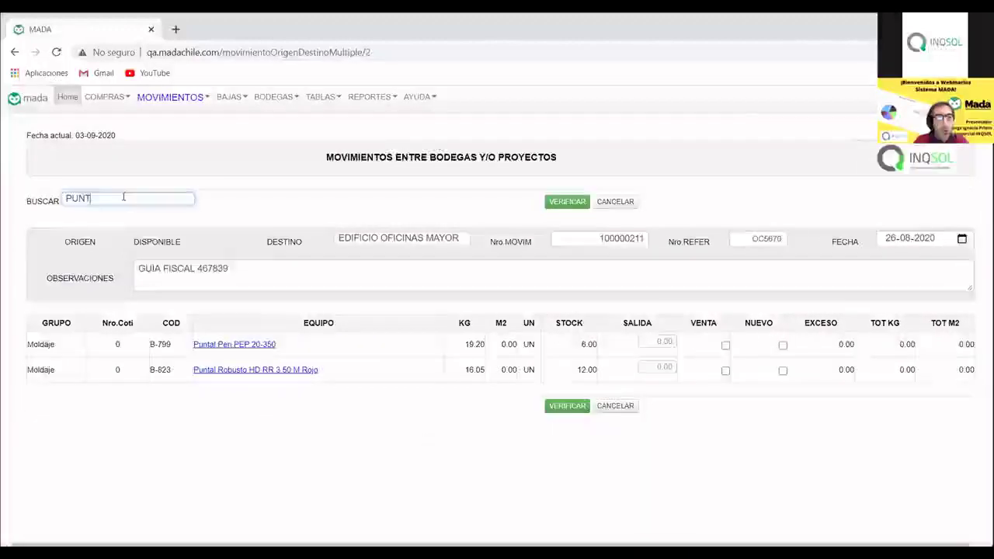
Step: Set the outgoing quantity (SALIDA) of the equipment Puntal Robusto HD RR 3.50 M Rojo to 10
click(185, 344)
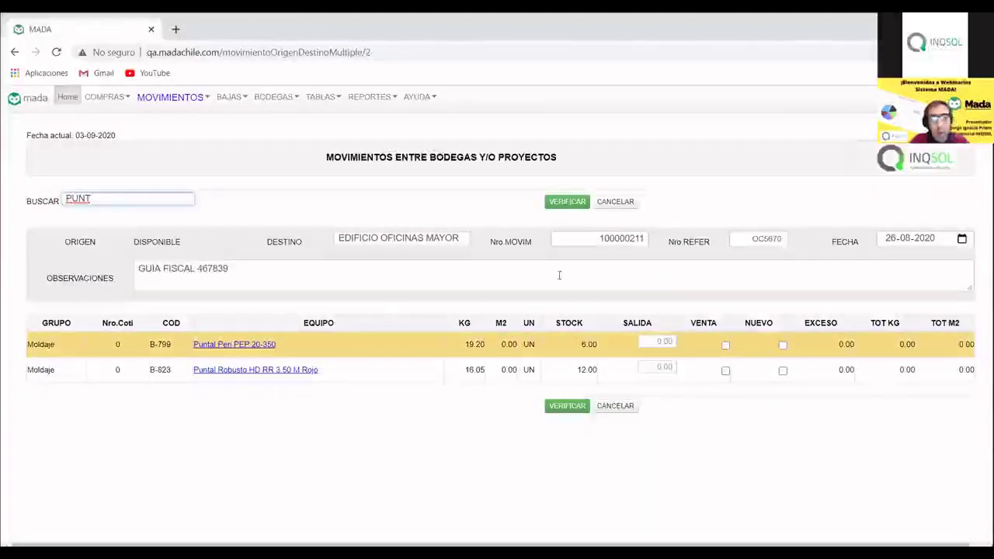
click(593, 368)
click(660, 366)
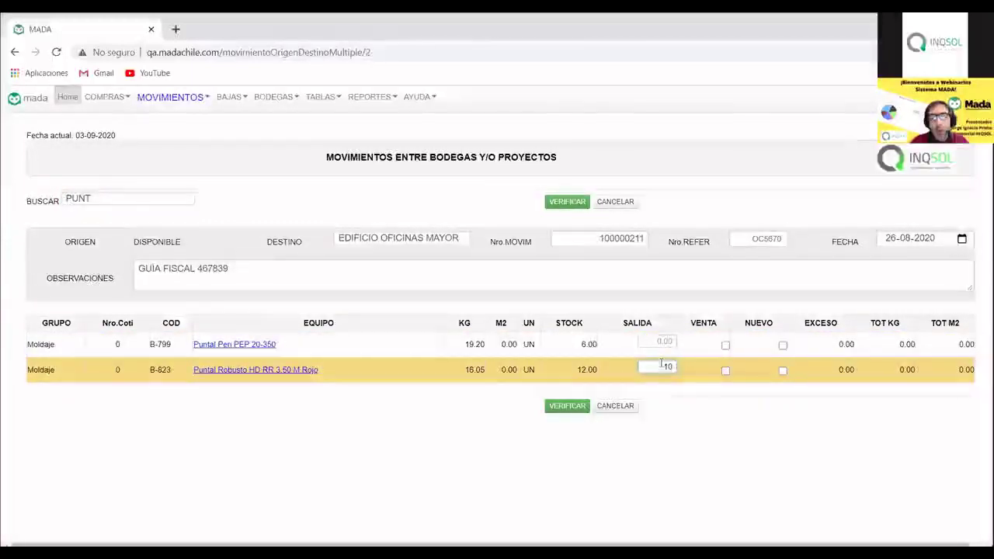
click(679, 412)
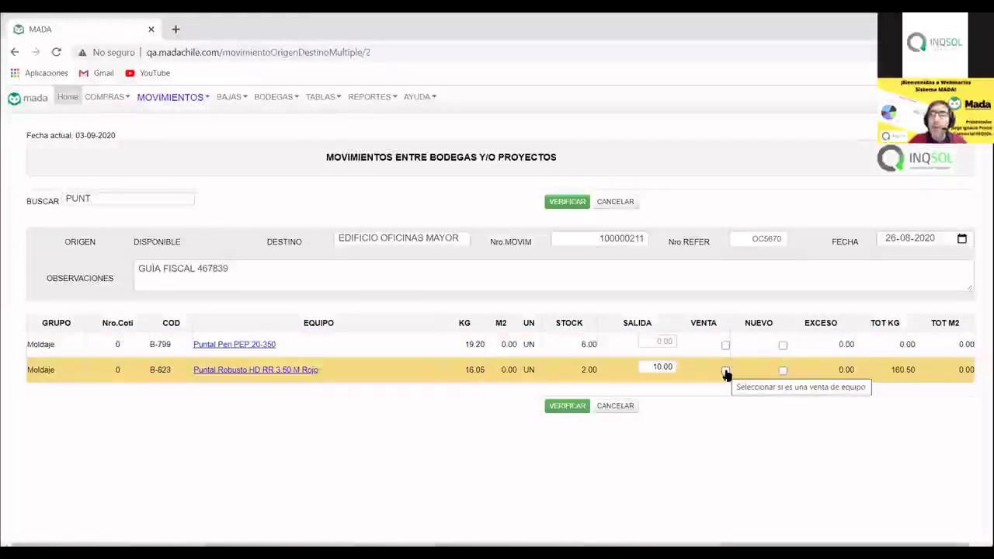
click(725, 371)
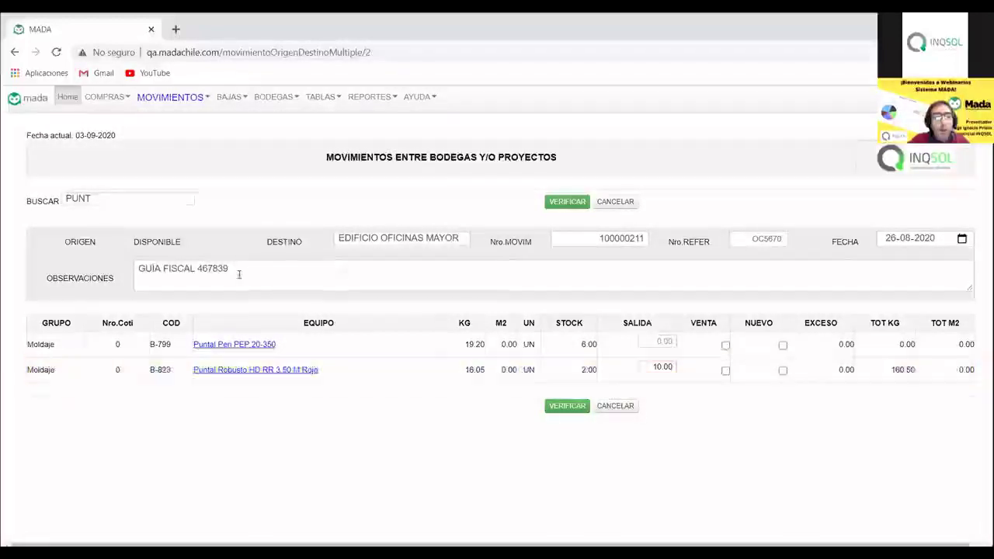
Step: Filter the equipment by PLATA and set the outgoing quantities of Plataforma Acero 0.32 x 2.57 M Perf. to 100 and UDS 32 x 200 to 59
drag(92, 199, 59, 215)
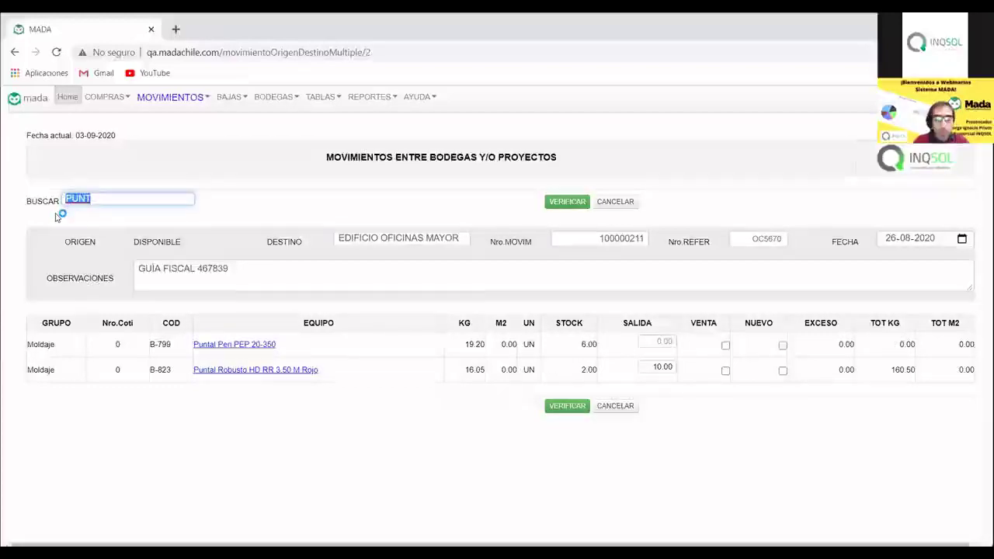
text(PLATA)
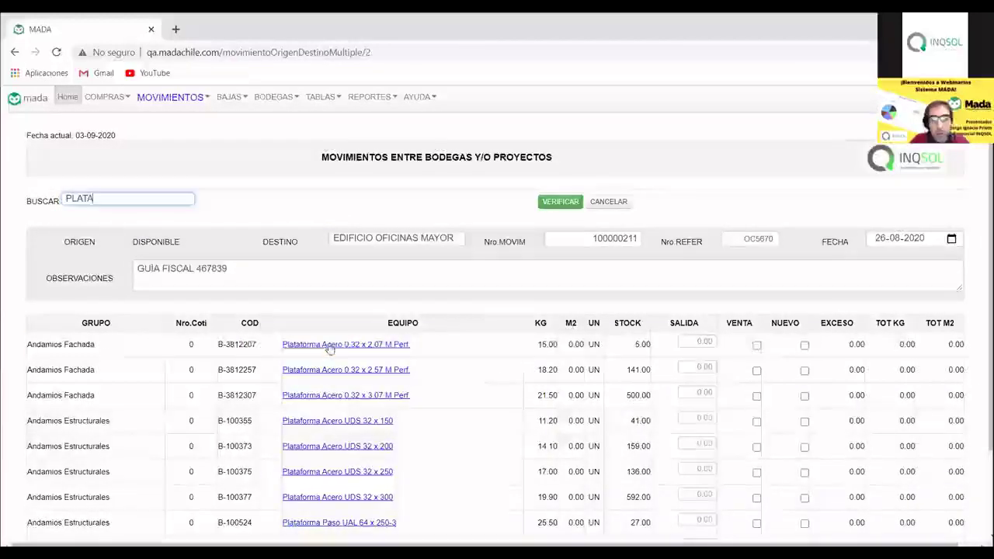
click(697, 369)
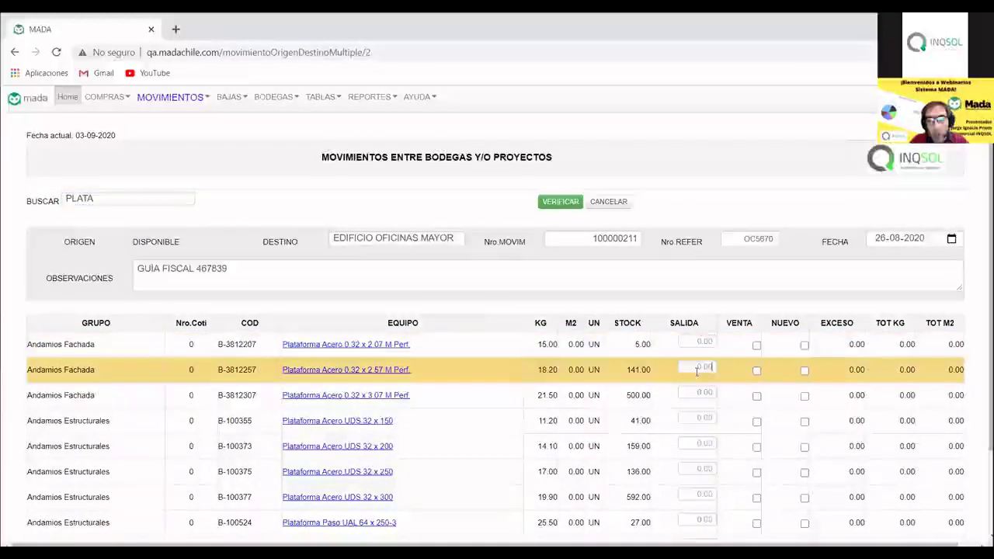
text(100)
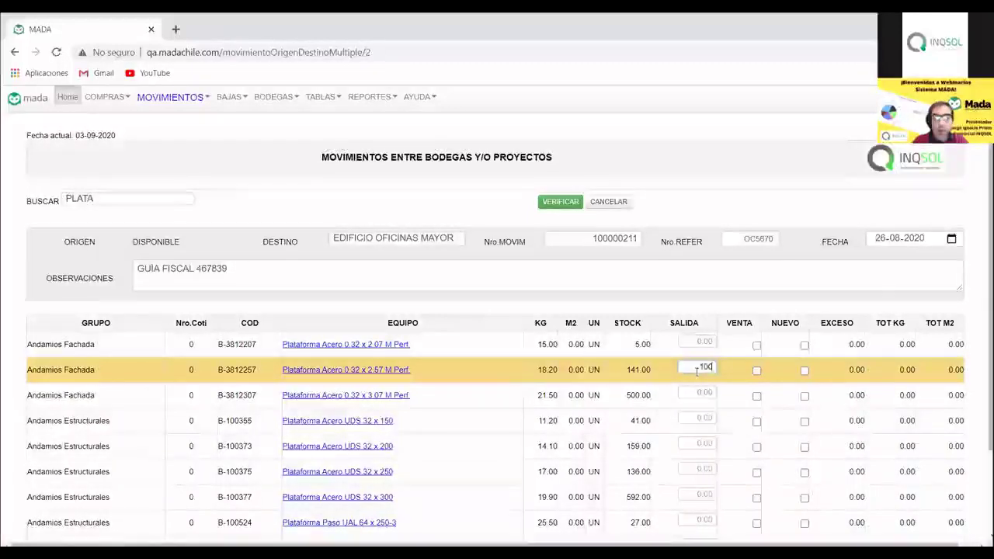
click(707, 443)
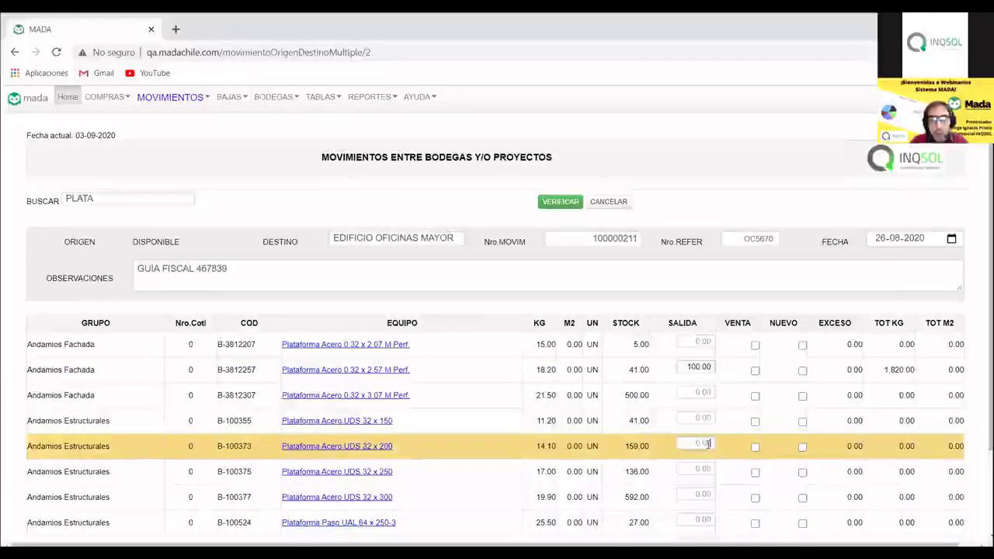
text(59)
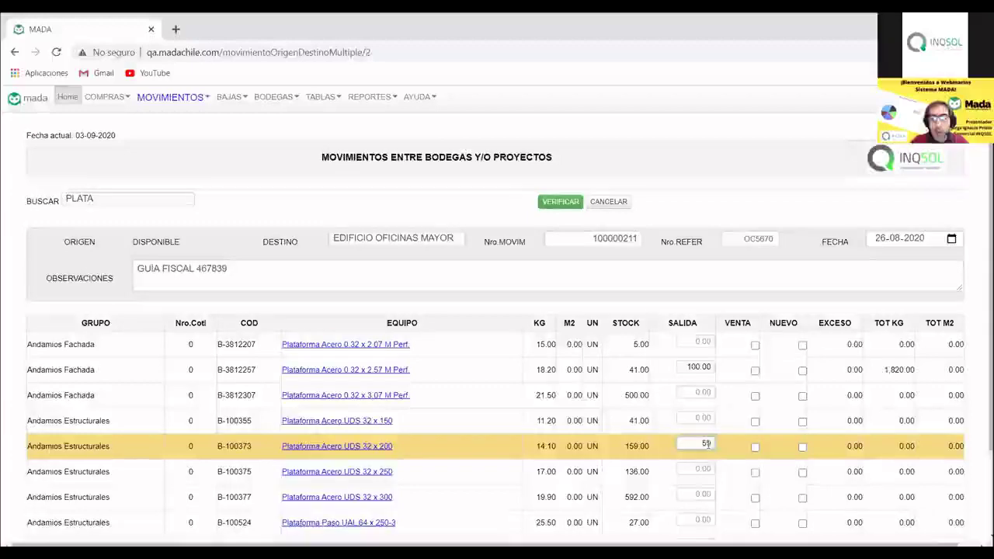
click(666, 474)
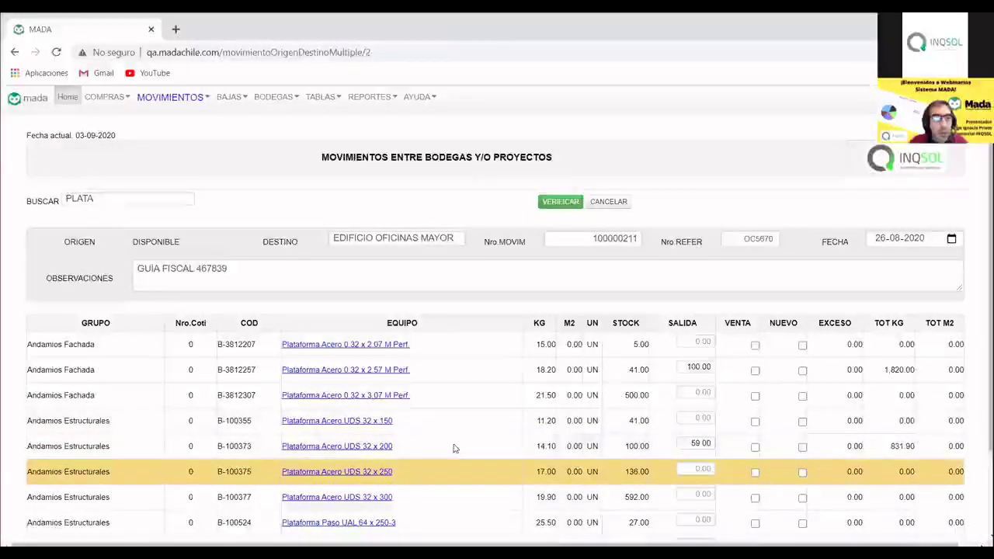
Step: Filter the equipment by DIAGO and set the outgoing quantities of Diagonal Auxiliar UBC 300-200 to 35 and Diagonal Bastidor UBF 150-200 to 15
drag(97, 200, 35, 223)
text(DIAGO)
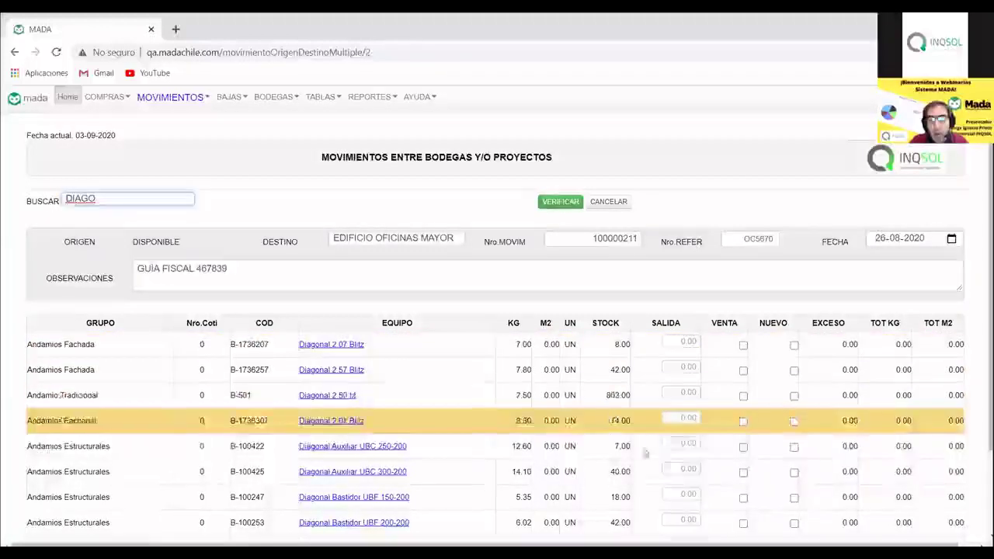
click(667, 467)
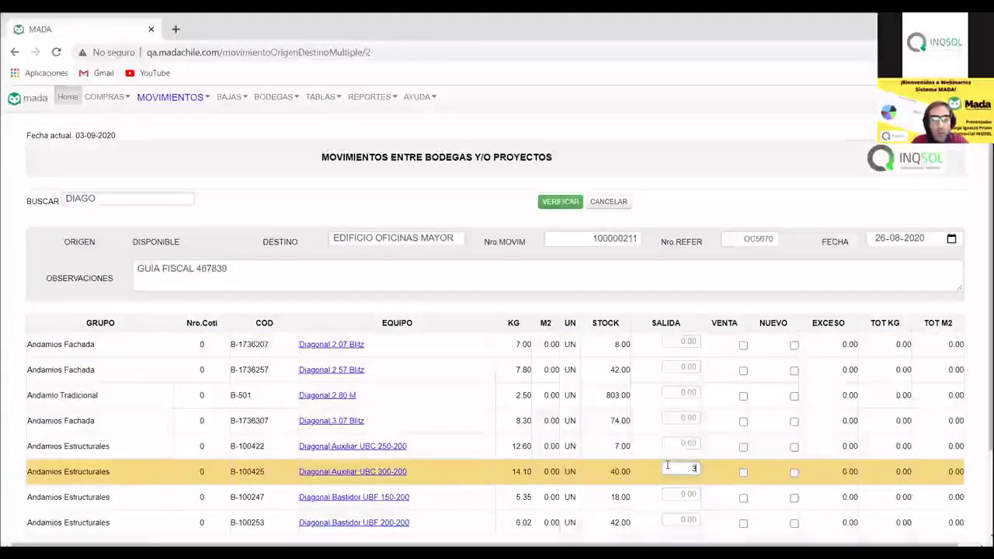
click(678, 492)
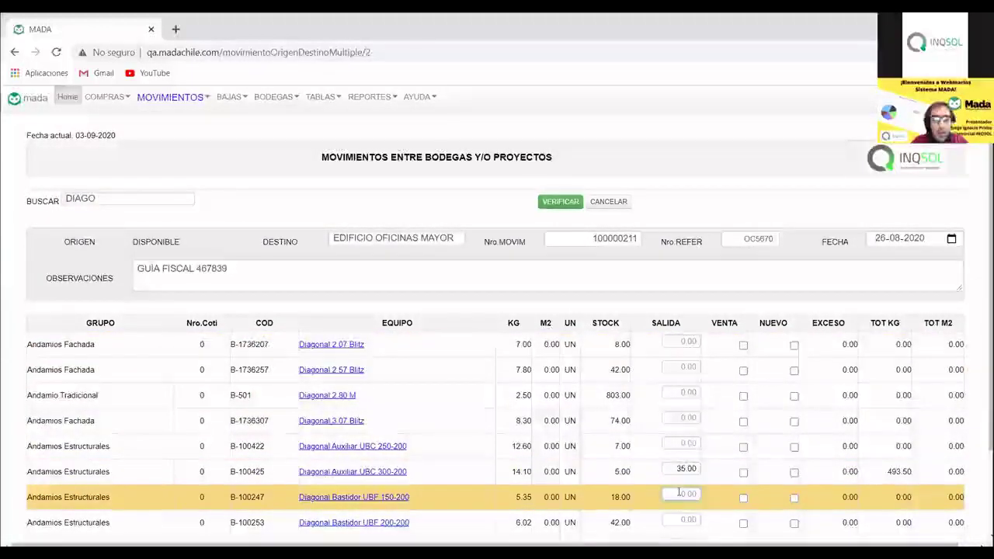
text(15)
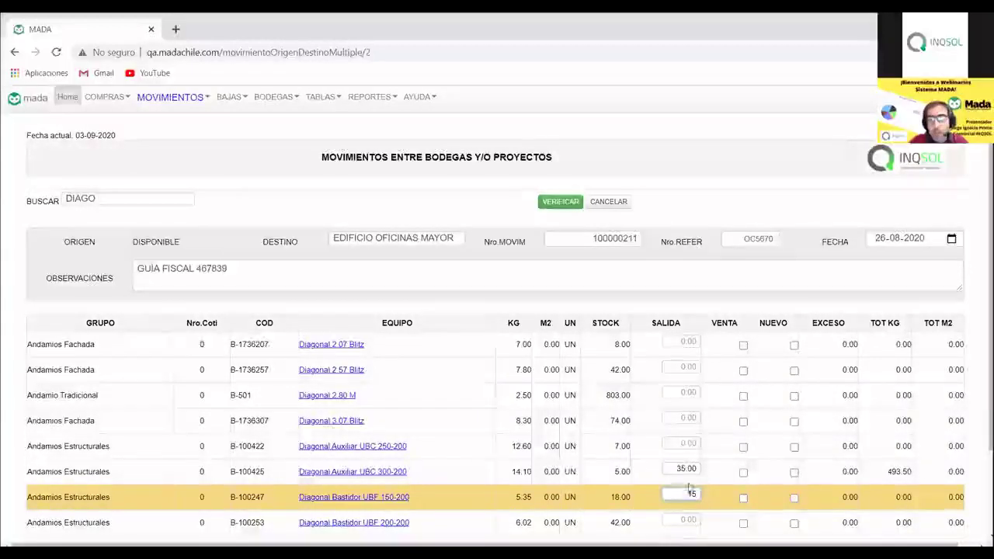
key(Tab)
Step: Verify the equipment and quantities chosen for the movement and confirm it to issue the exit note
scroll(707, 470, down, 3)
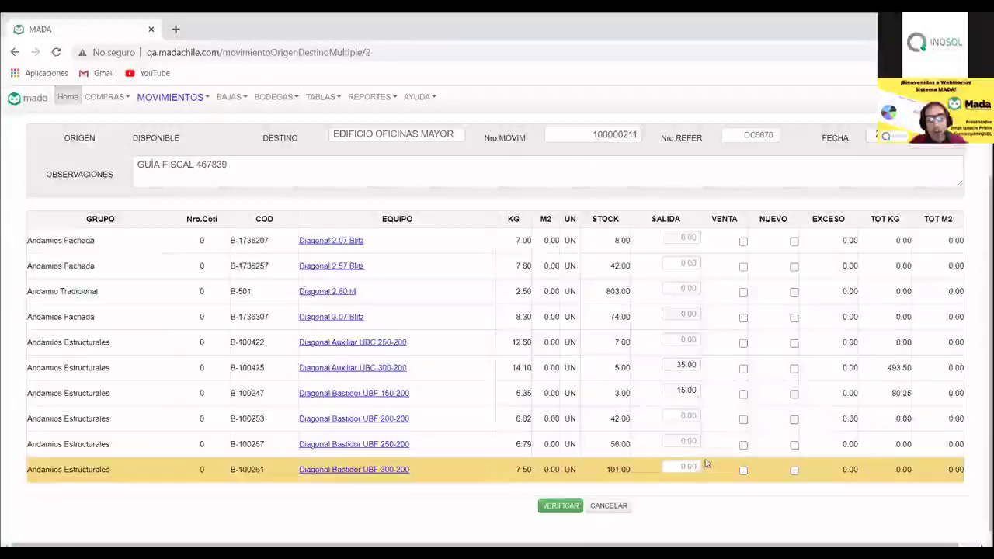
scroll(706, 466, up, 3)
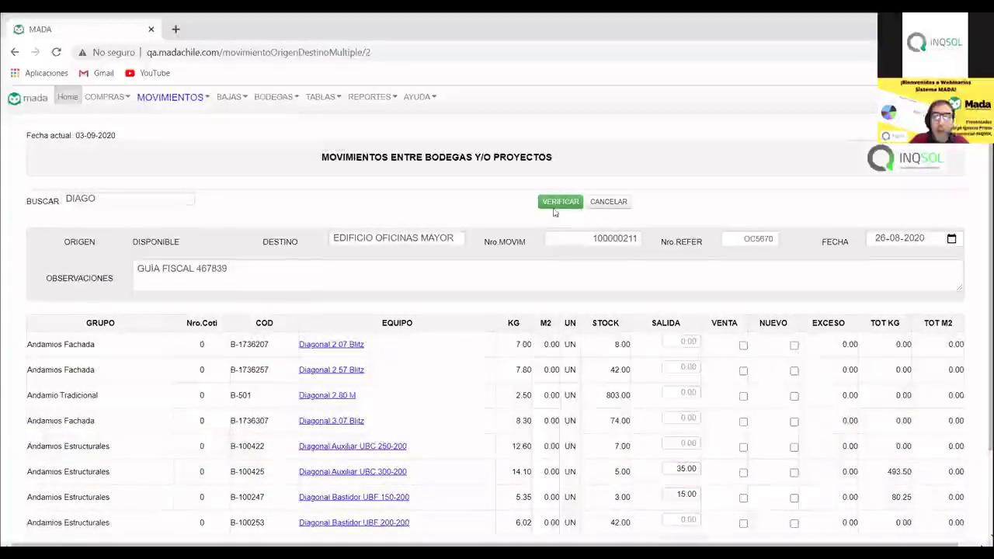
click(555, 204)
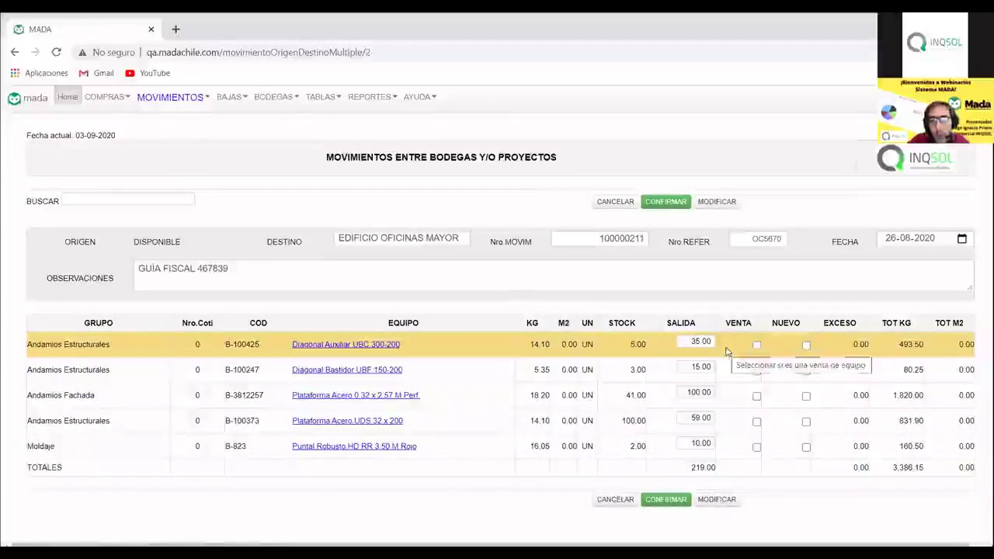
click(680, 501)
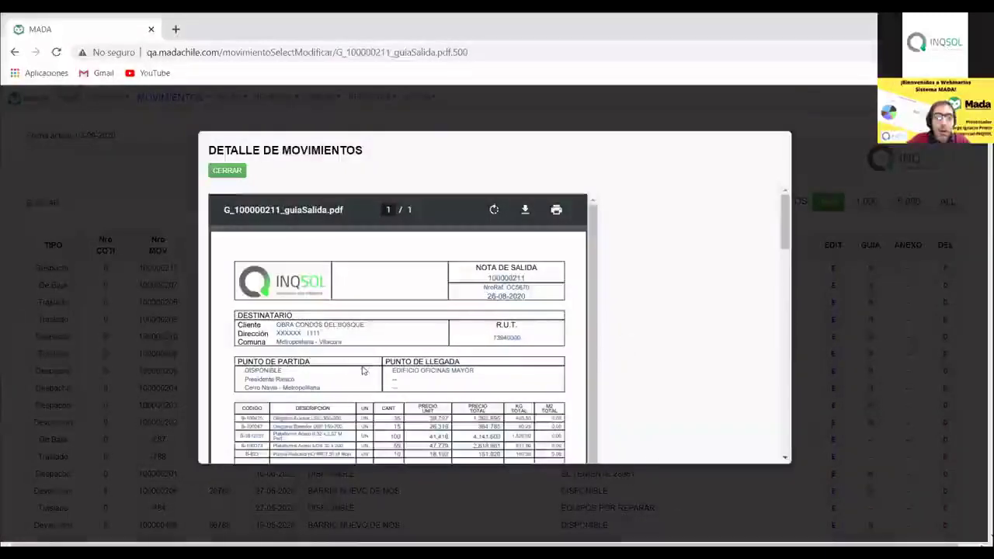
Step: Review the exit note's header, recipient, origin, destination, equipment lines, totals and observation, and close it
scroll(319, 414, down, 2)
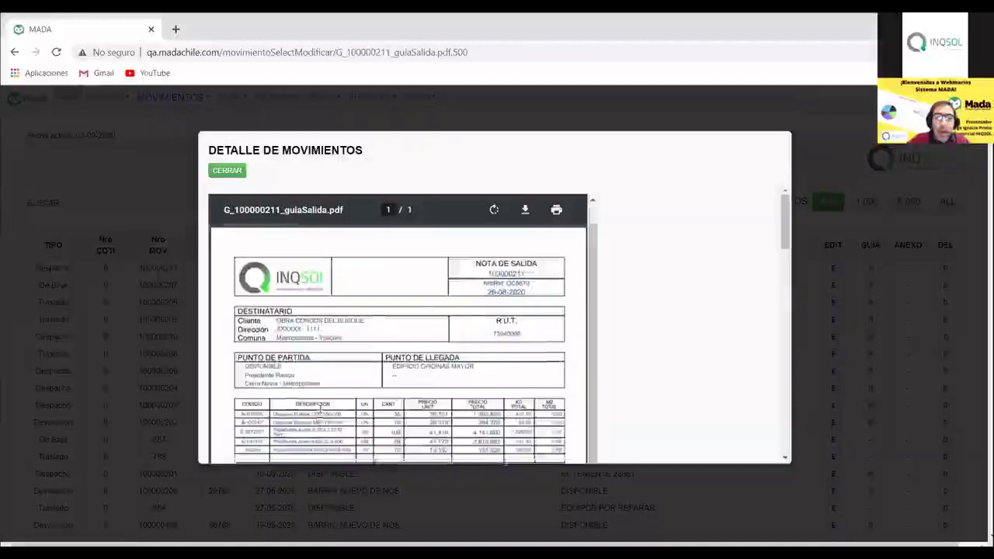
scroll(318, 334, up, 2)
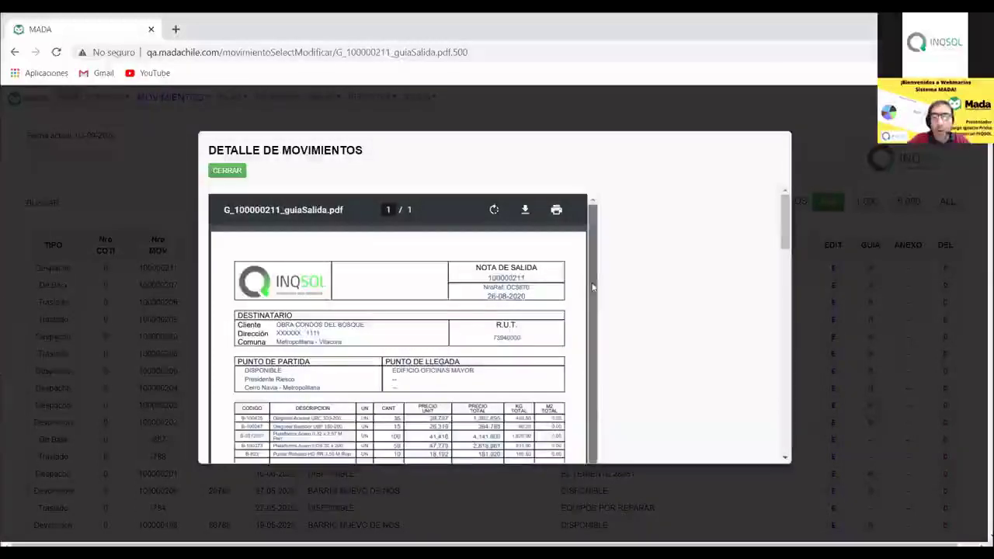
drag(590, 286, 591, 297)
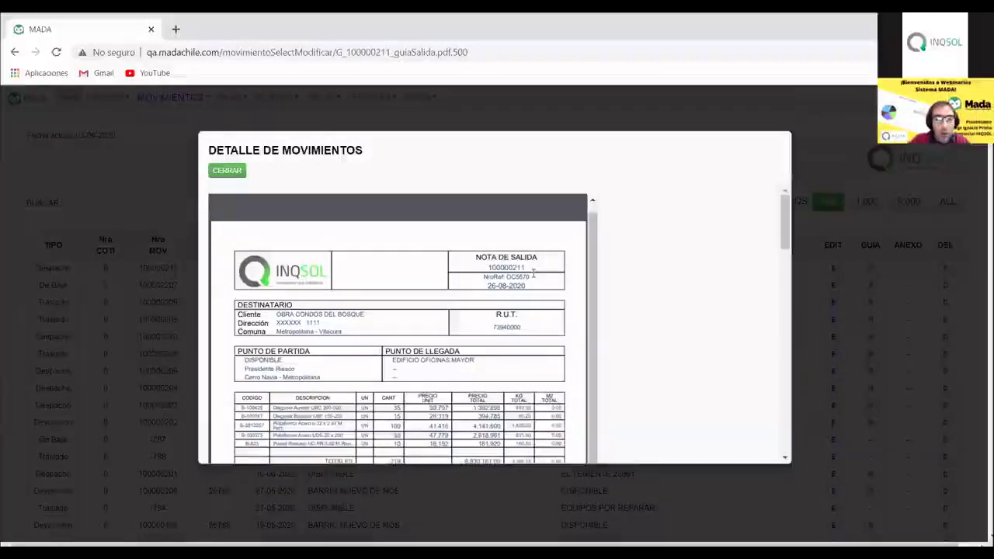
scroll(539, 313, down, 2)
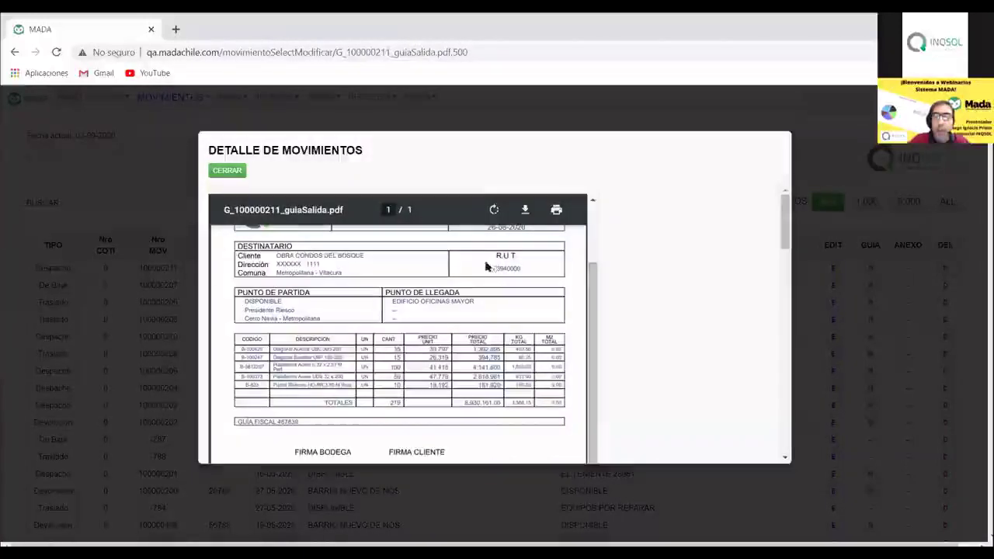
scroll(261, 282, down, 2)
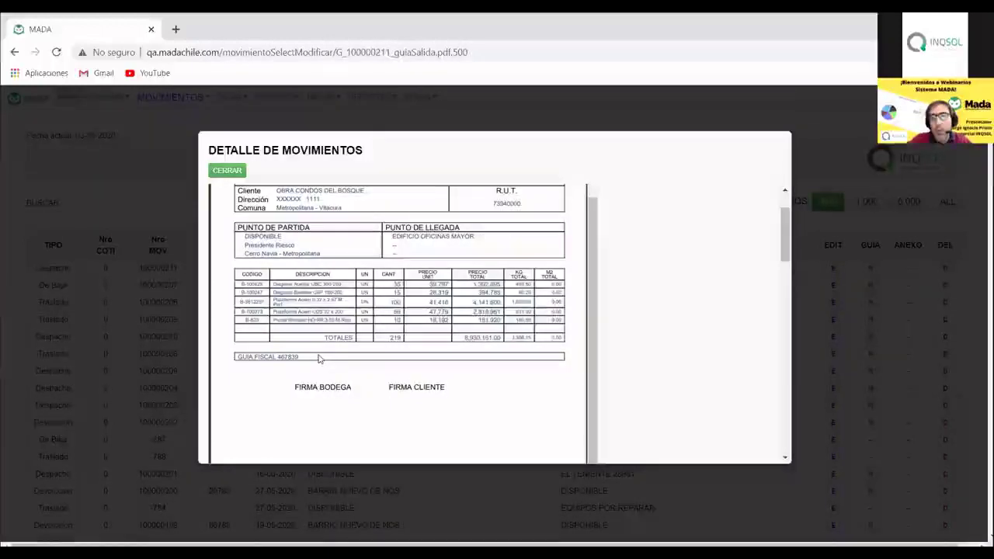
scroll(318, 358, up, 1)
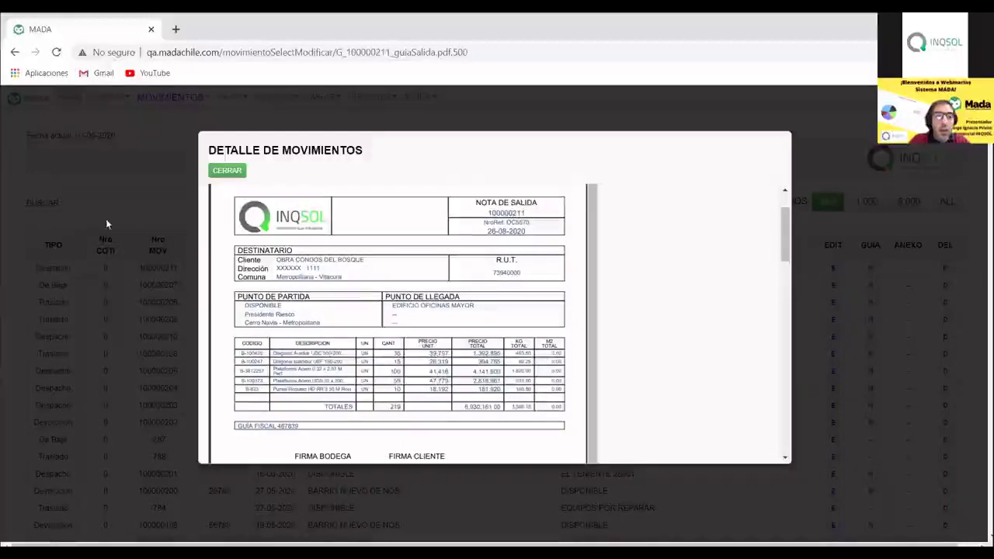
click(226, 170)
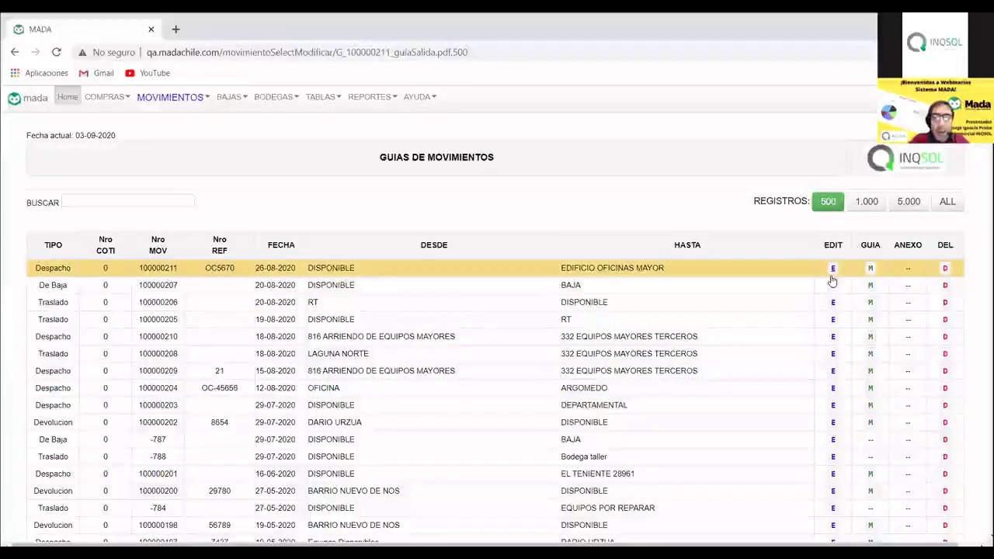
Step: View the movement guide of the 19-08-2020 transfer from DISPONIBLE to RT and close it
scroll(529, 426, down, 3)
scroll(529, 426, up, 3)
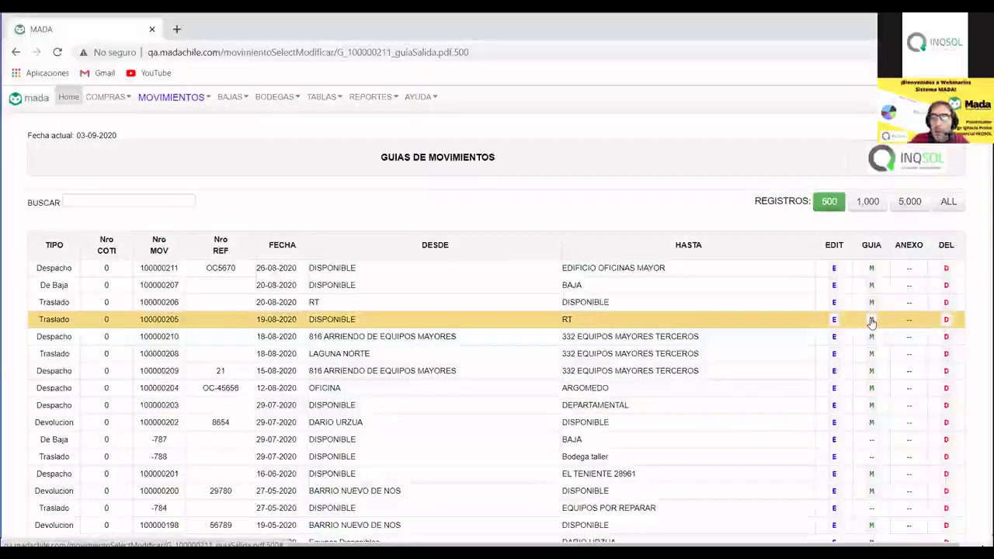
click(871, 319)
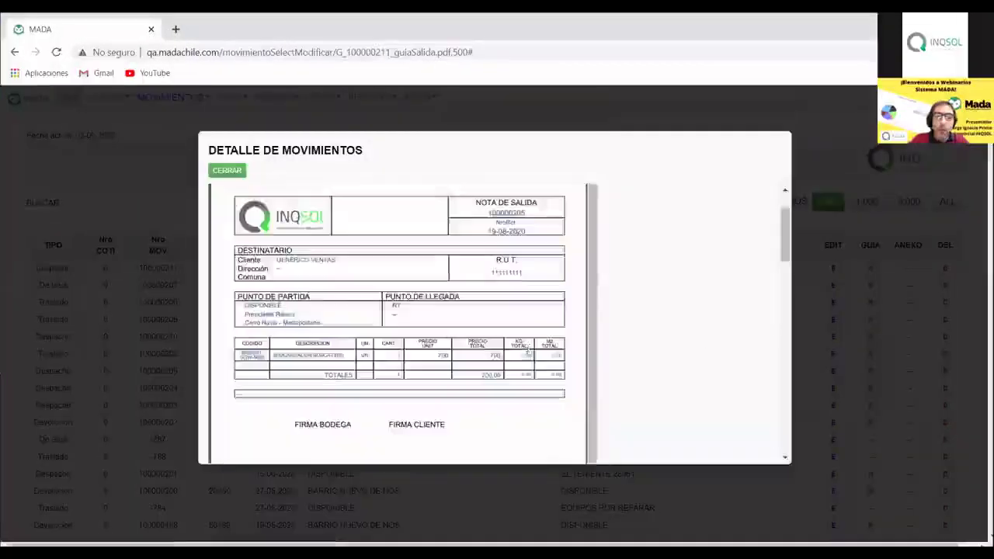
click(236, 171)
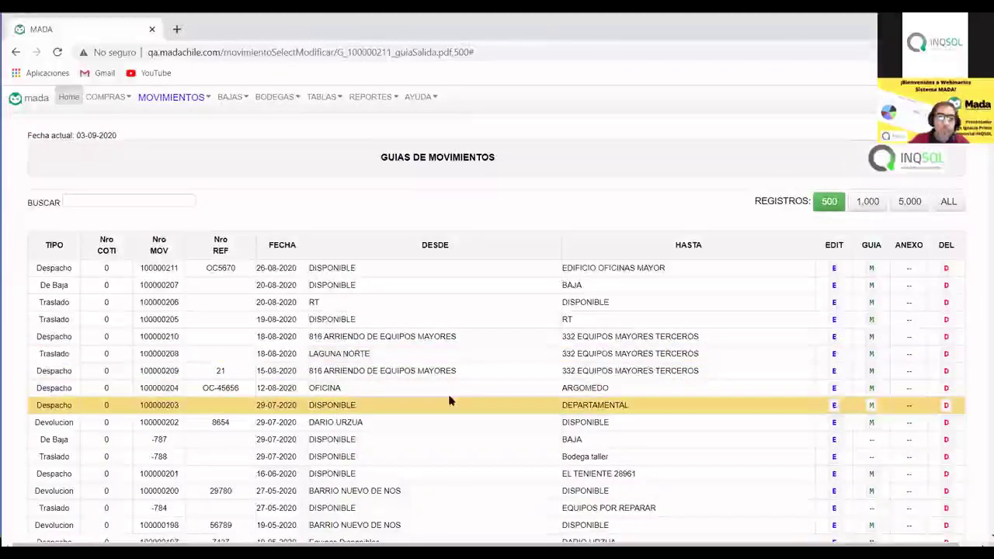
Step: Bring up the list of modifiable movements and open the dispatch from DISPONIBLE to EDIFICIO OFICINAS MAYOR for editing
click(181, 100)
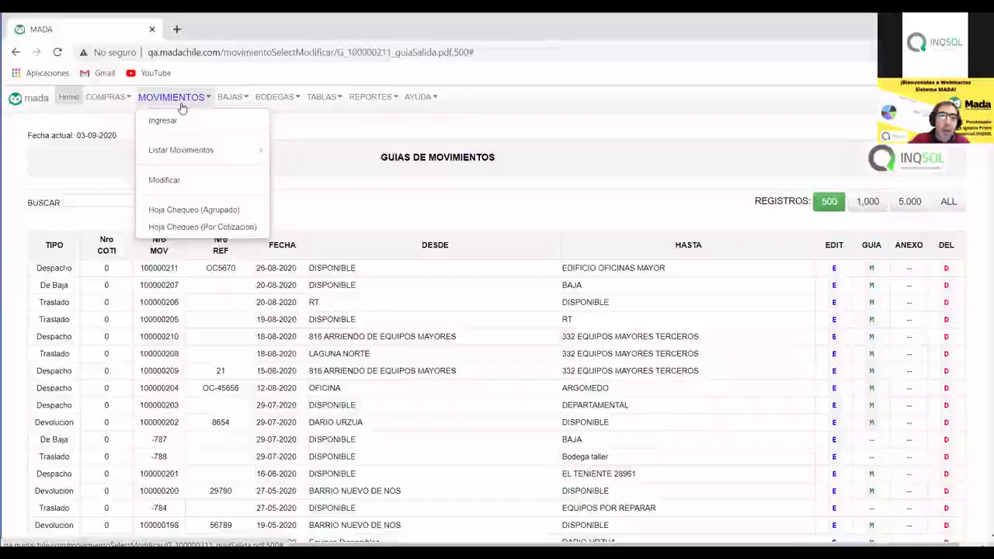
click(204, 186)
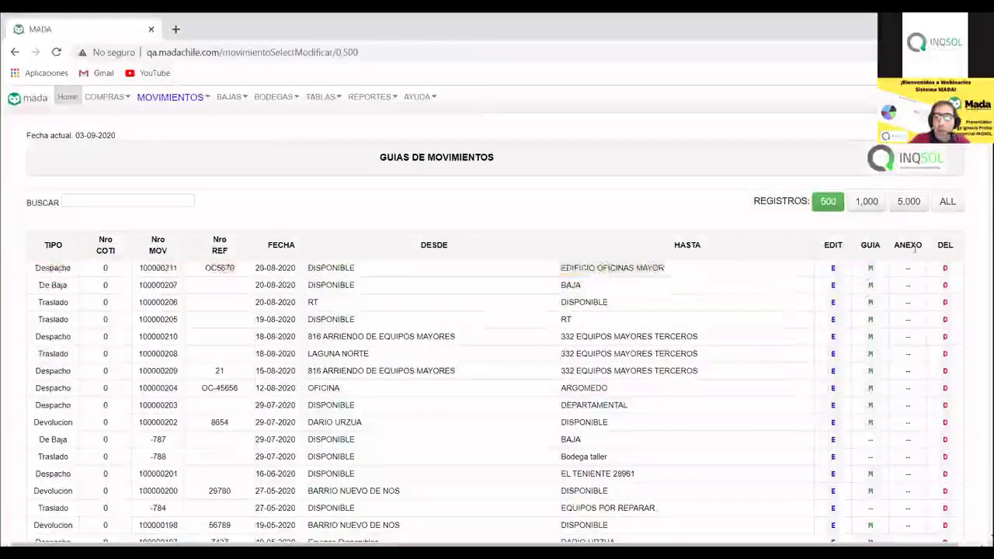
click(833, 281)
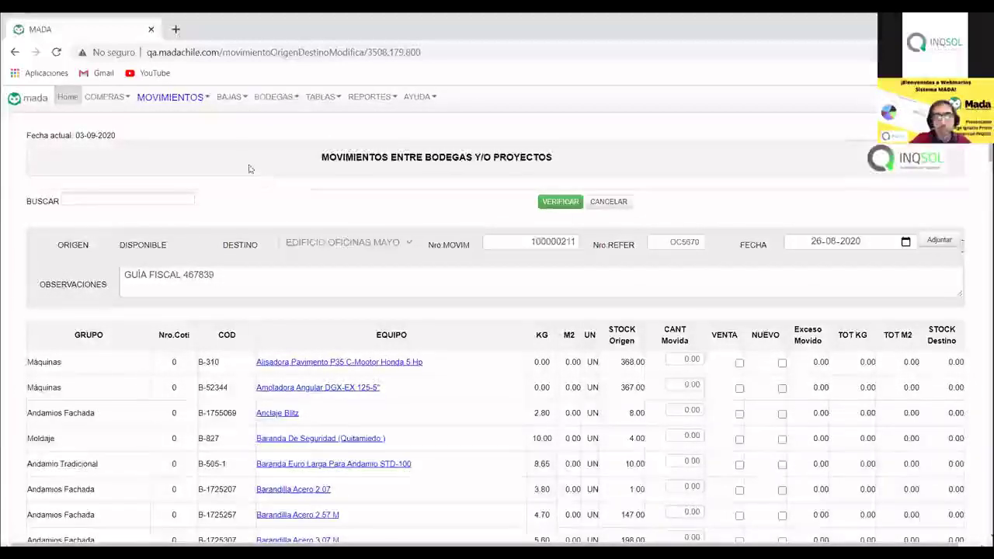
click(191, 99)
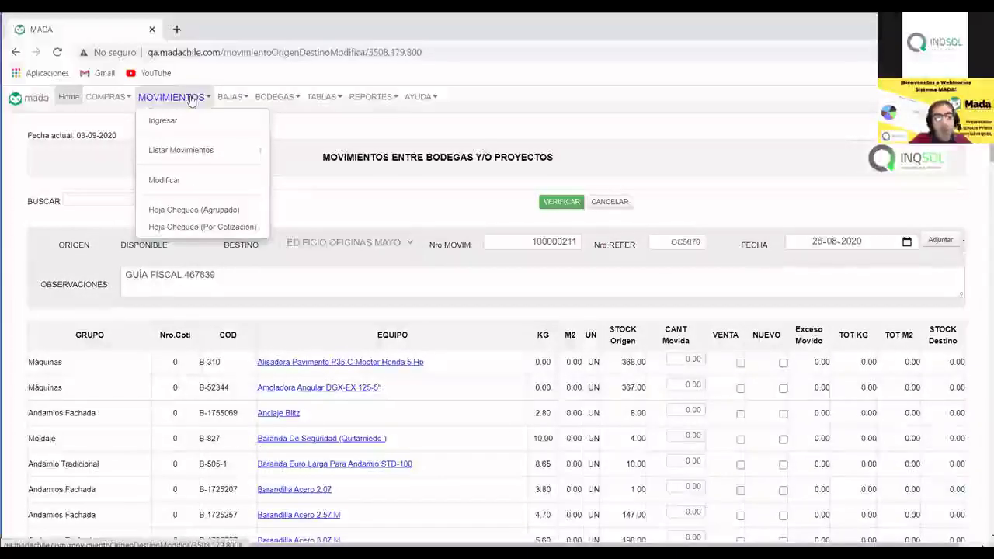
mouse_move(210, 152)
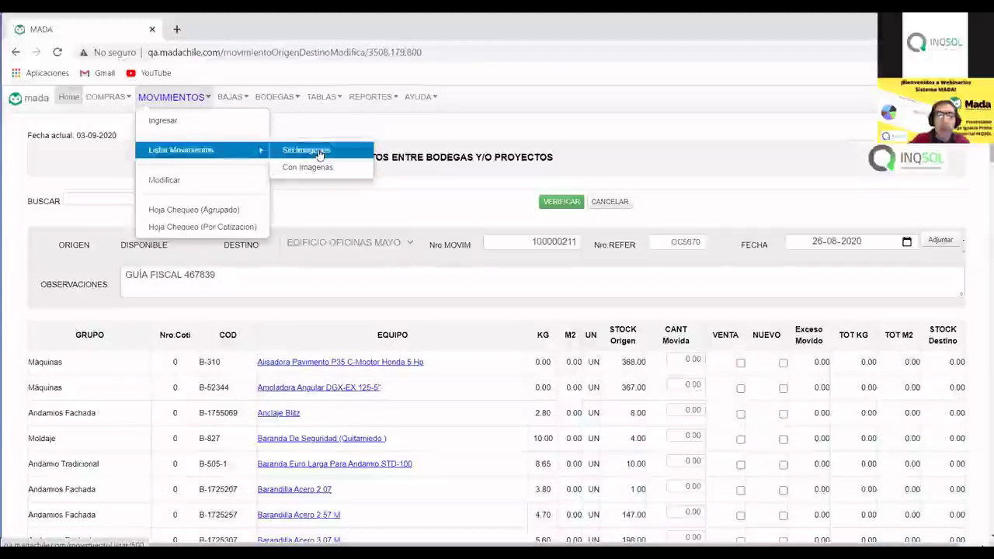
Step: View the equipment description of Alisadora Pavimento P35 C-Mootor Honda 5 Hp with its serial number and image, and close it
scroll(432, 265, down, 2)
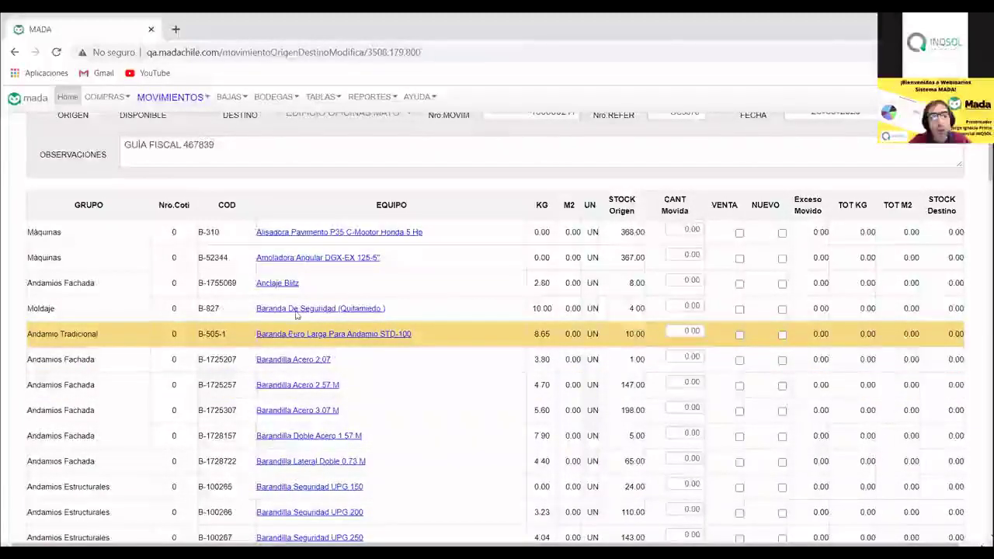
click(297, 232)
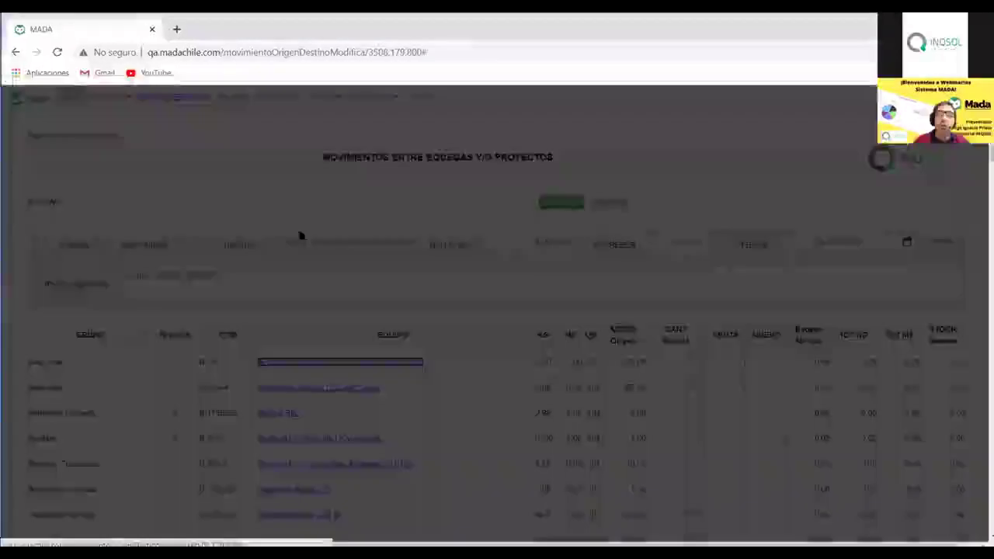
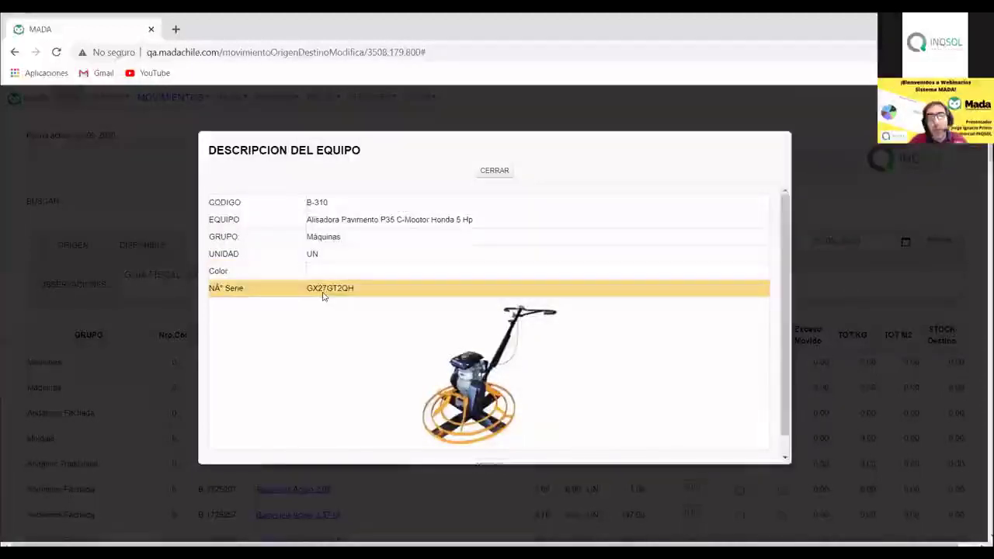
click(494, 170)
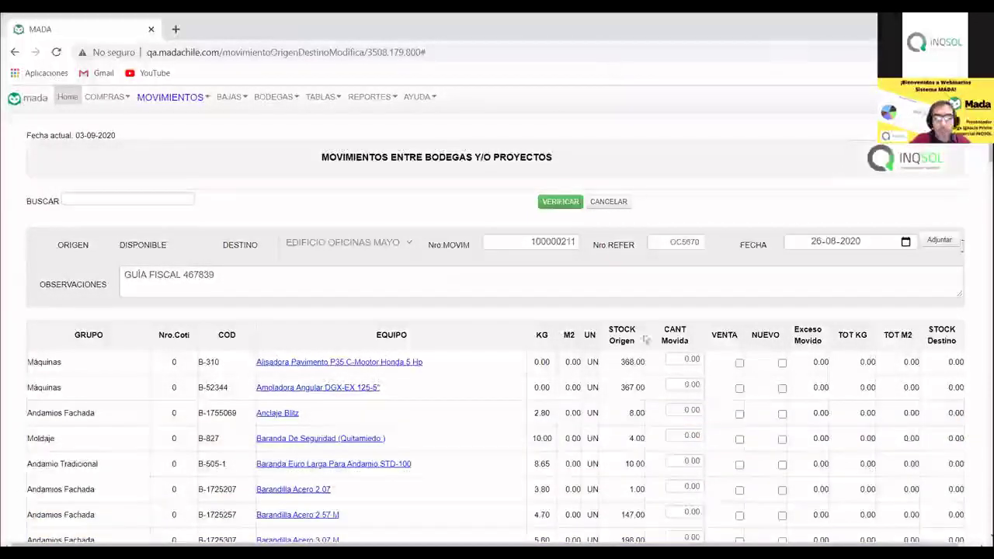
Step: Start entering a new movement, search the warehouses and projects for MAY, and choose EDIFICIO OFICINAS MAYOR as the origin
click(180, 103)
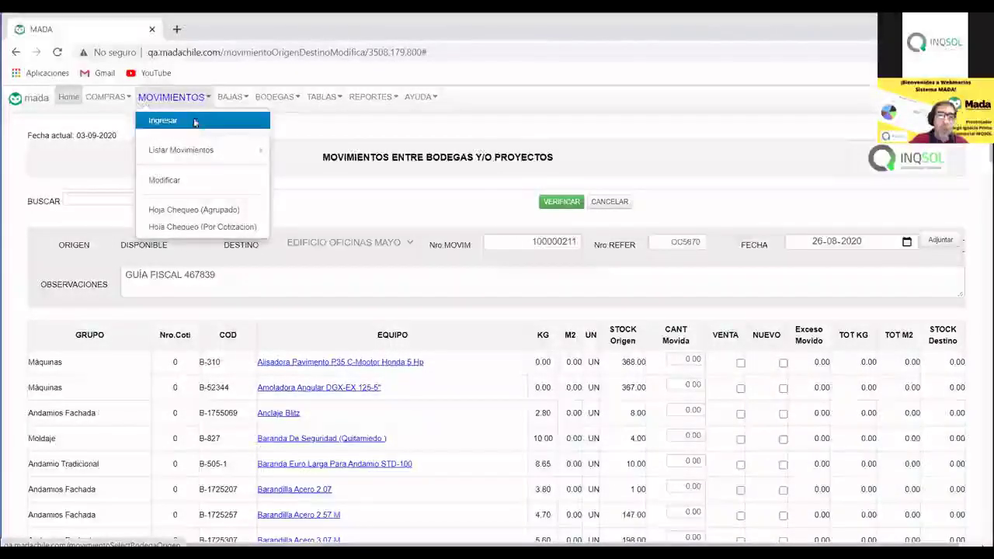
click(194, 121)
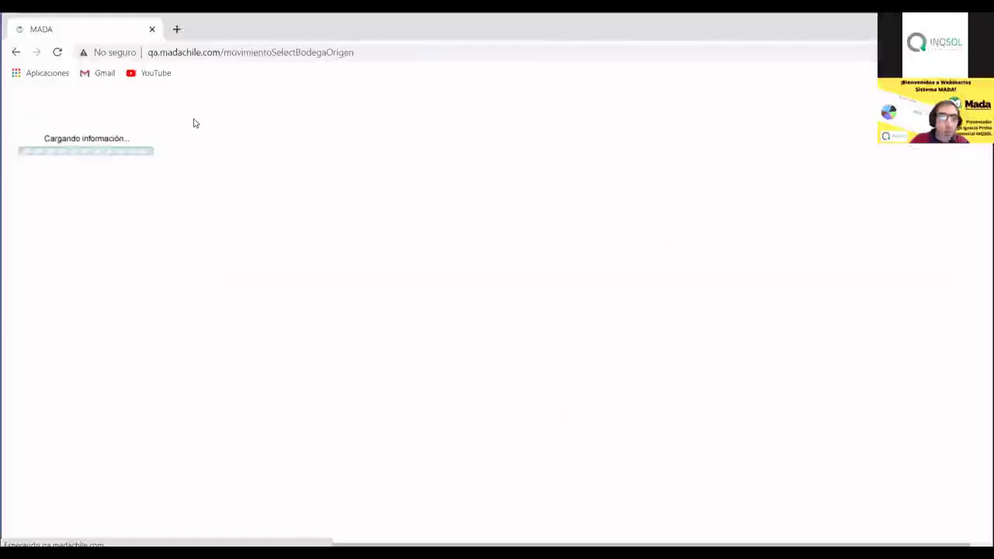
scroll(433, 338, down, 1)
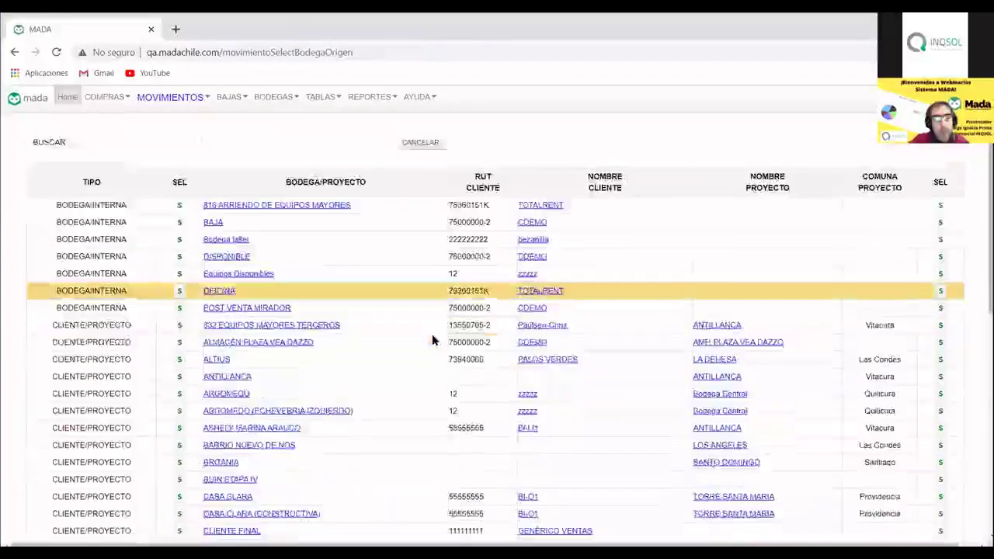
scroll(433, 339, down, 2)
scroll(96, 205, up, 3)
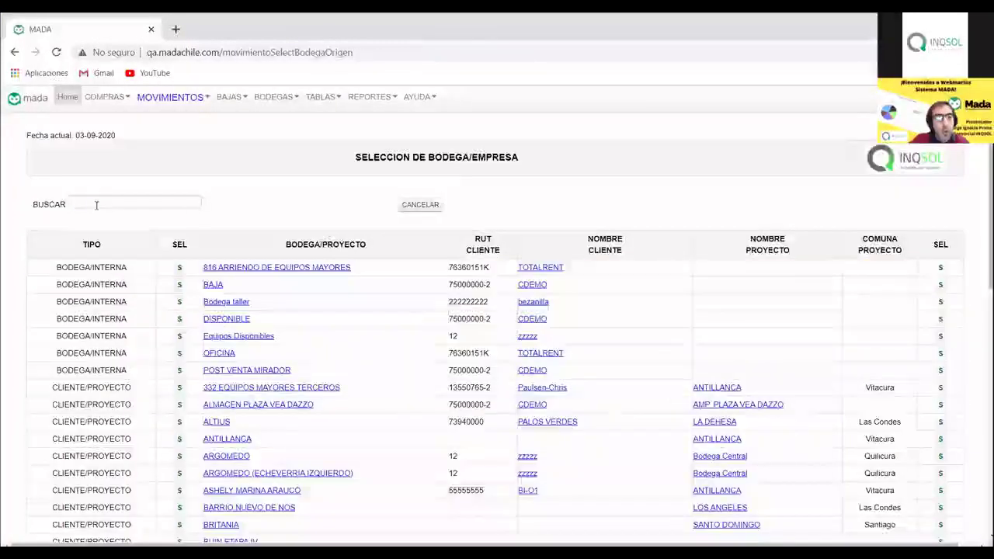
click(96, 205)
text(M)
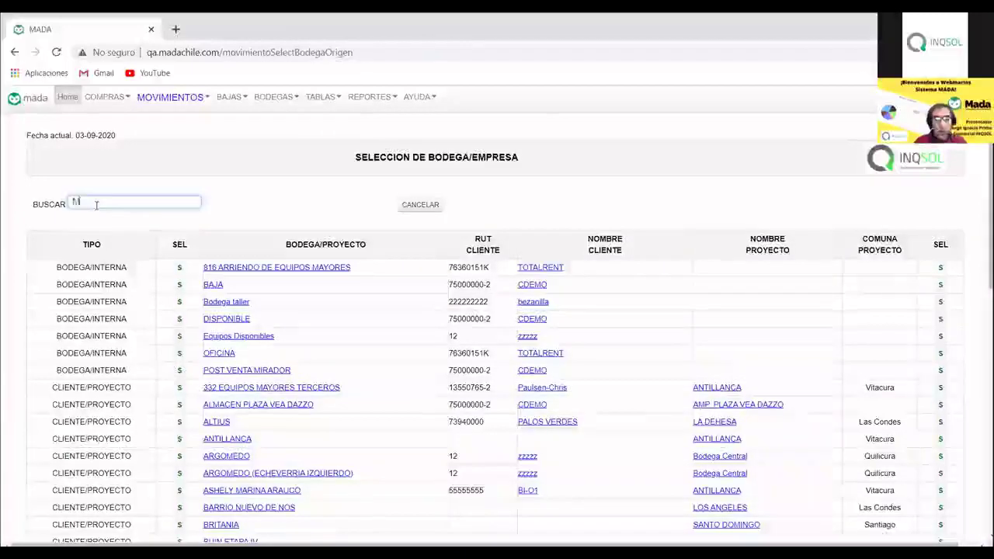
text(AY)
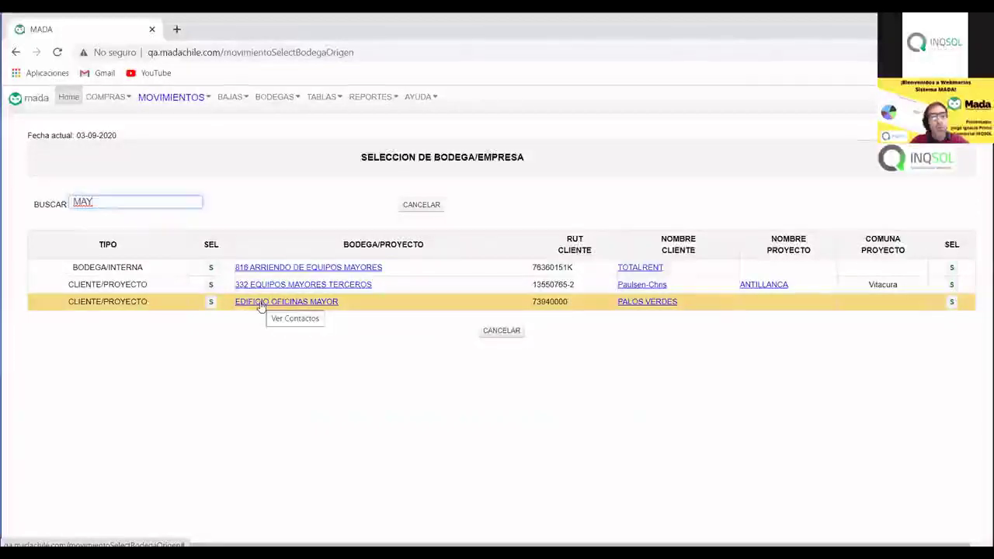
click(212, 303)
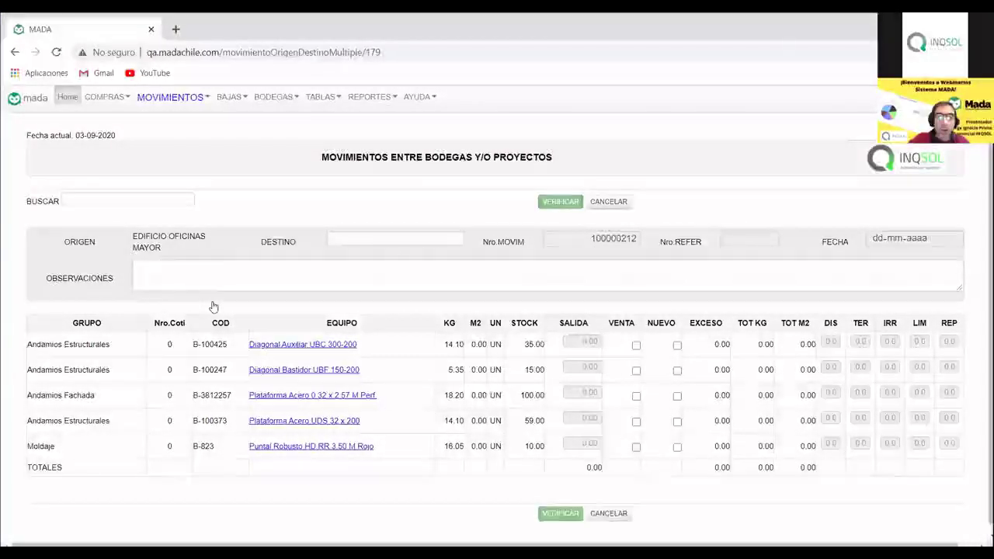
Step: Set the movement's destination to DISPONIBLE, its reference number to 66879 and its date to 03-09-2020
click(359, 241)
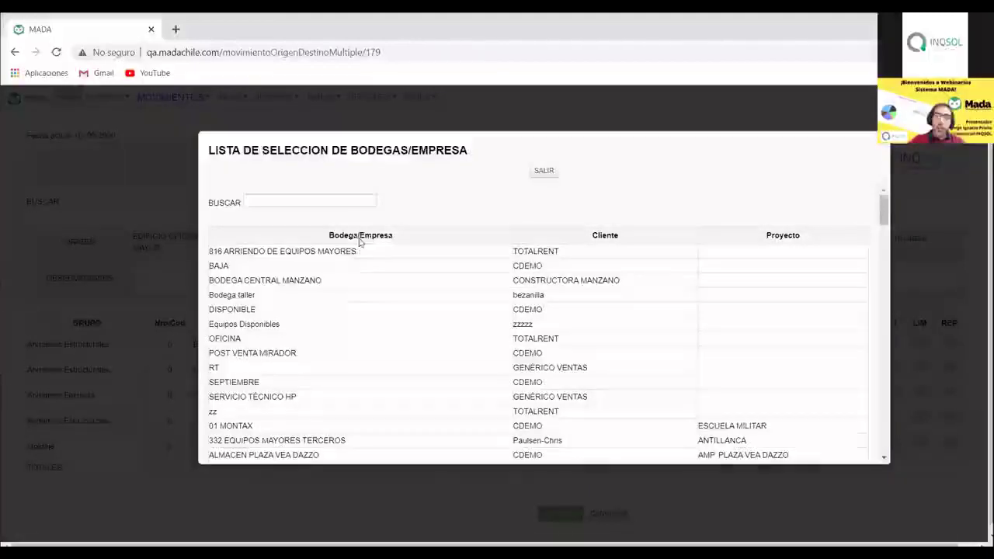
click(240, 310)
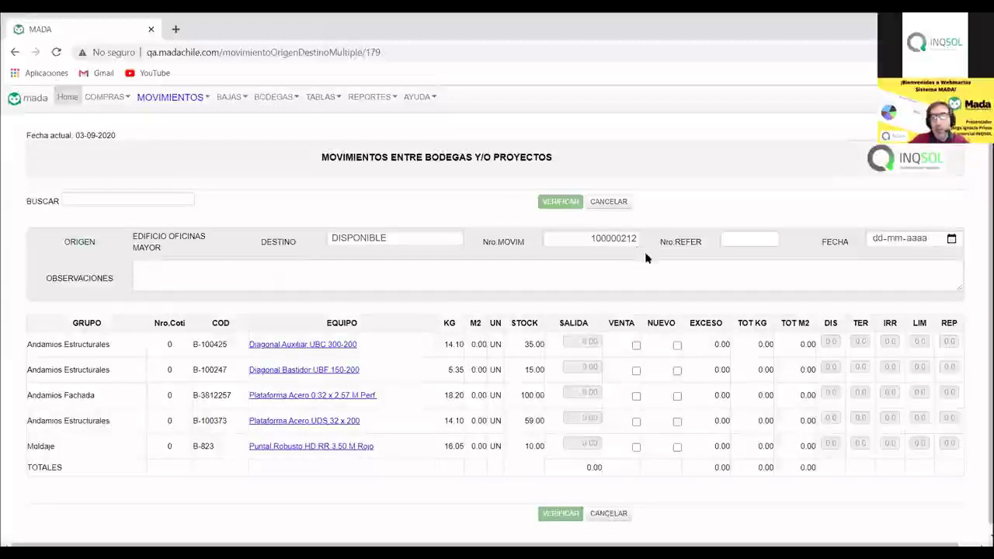
click(734, 239)
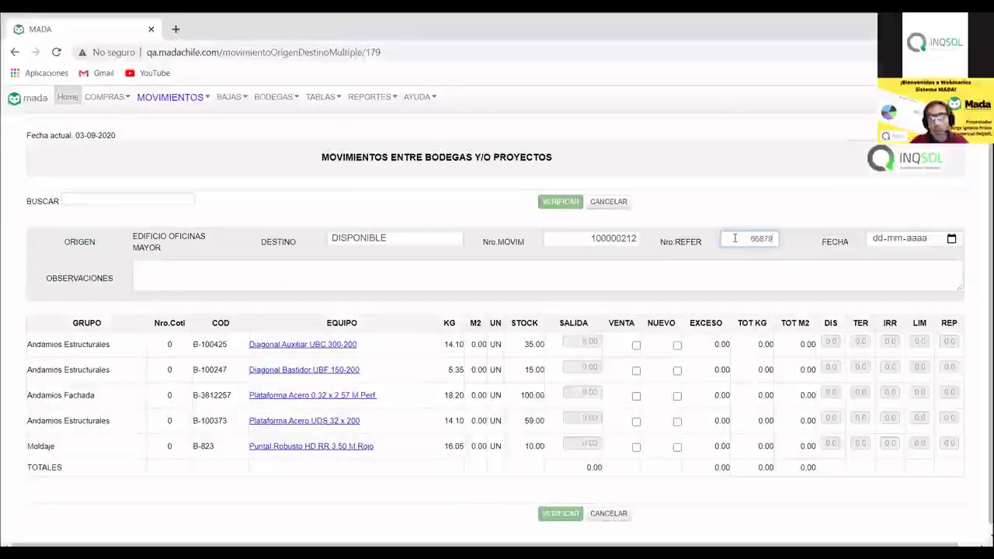
click(950, 239)
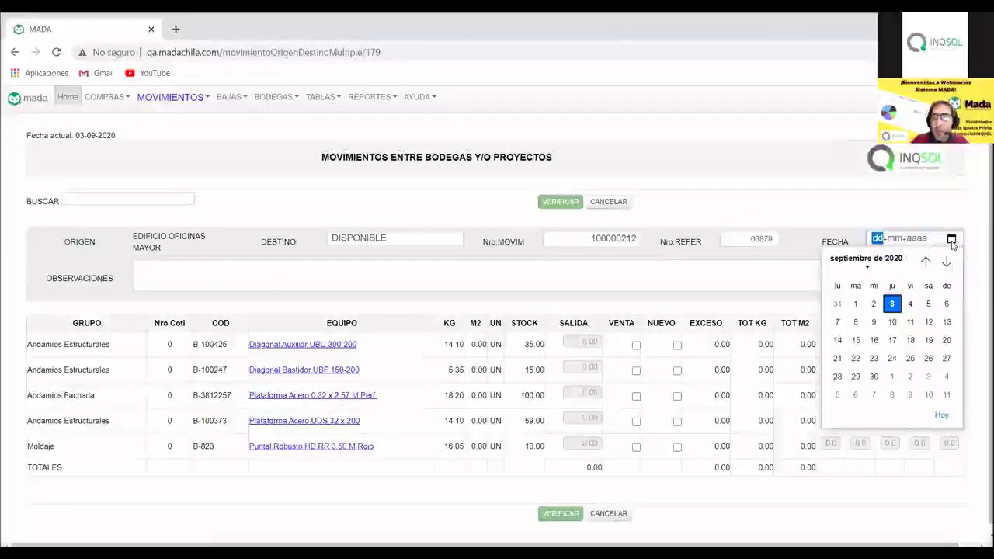
click(891, 303)
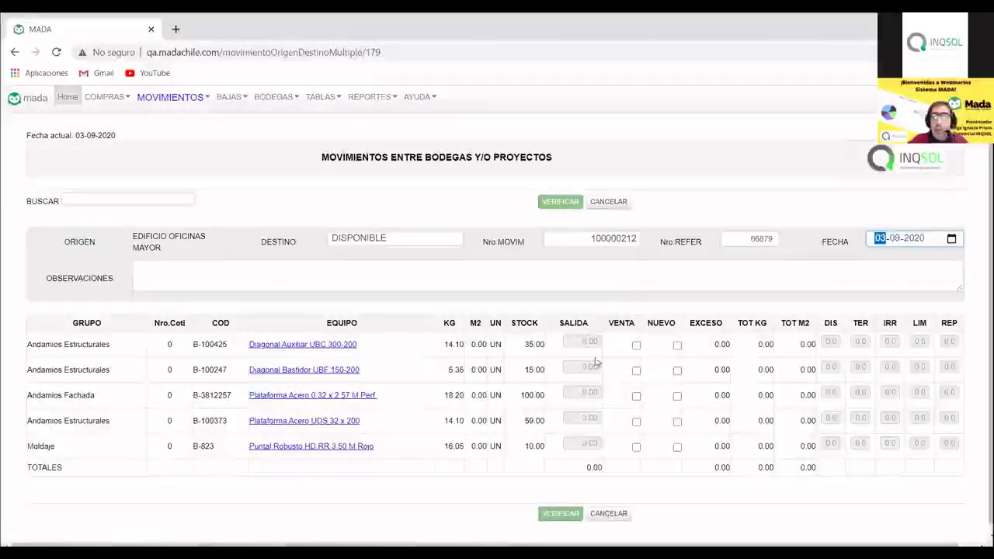
click(637, 308)
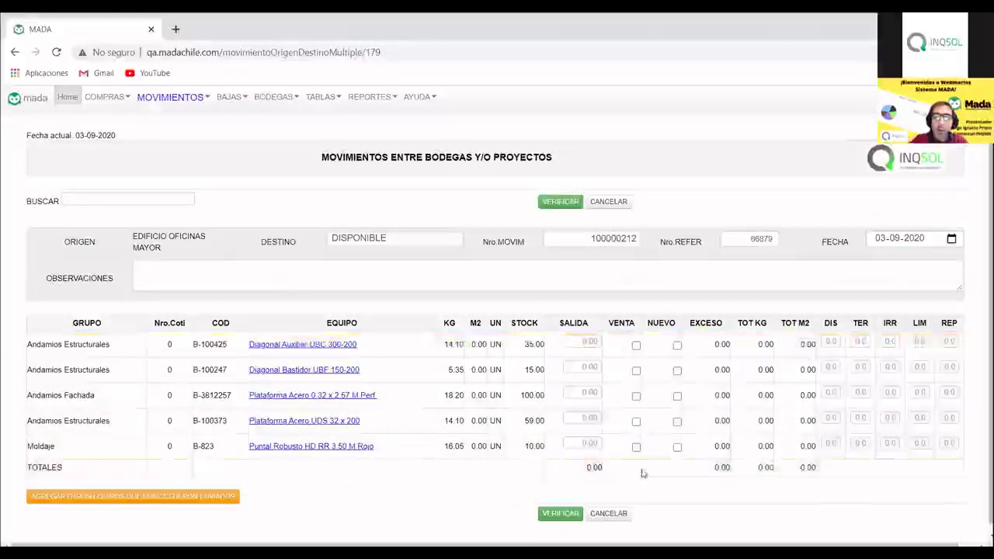
Step: Enter outgoing quantities of 30 Diagonal Auxiliar UBC 300-200, 10 Diagonal Bastidor UBF 150-200, 9 Plataforma Acero UDS 32 x 200 and 10 Puntal Robusto
click(581, 339)
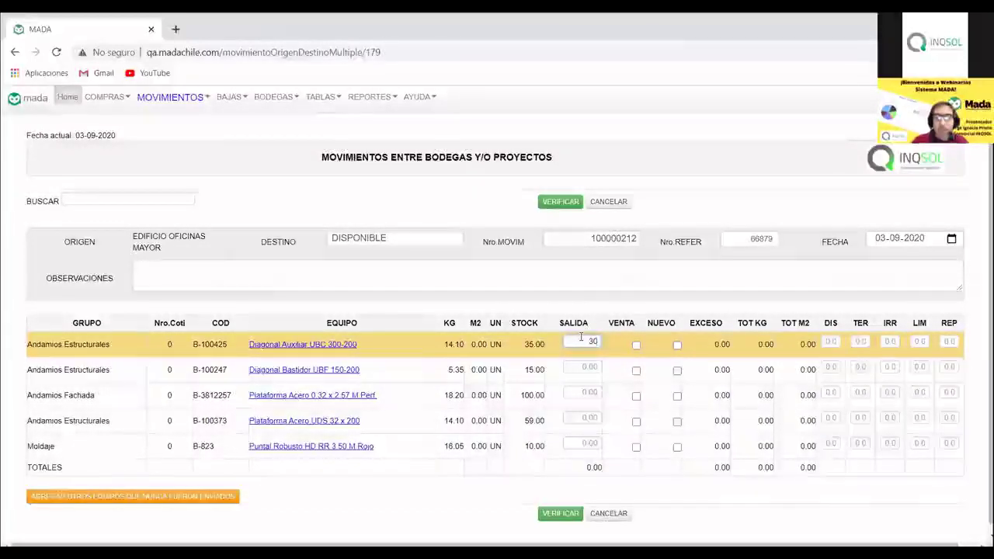
click(592, 369)
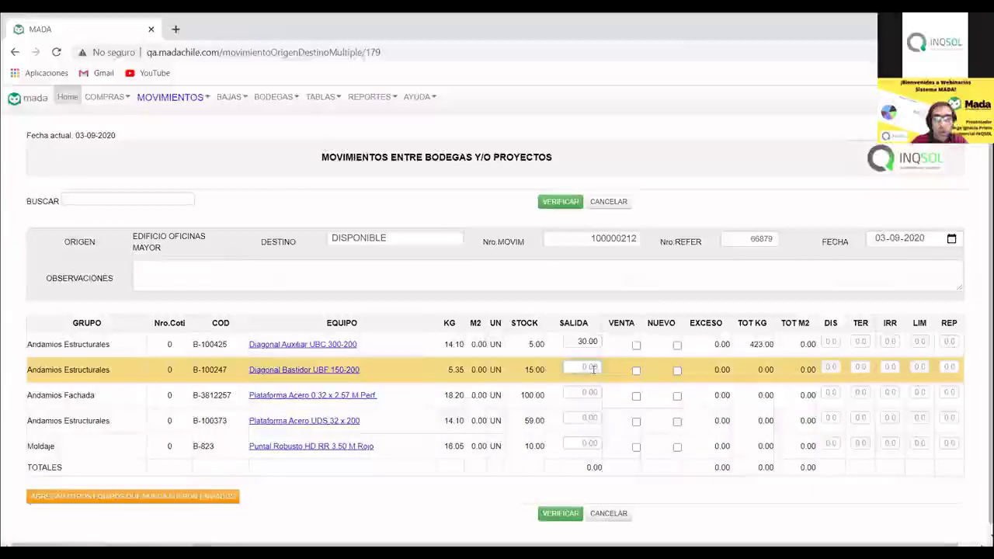
text(10)
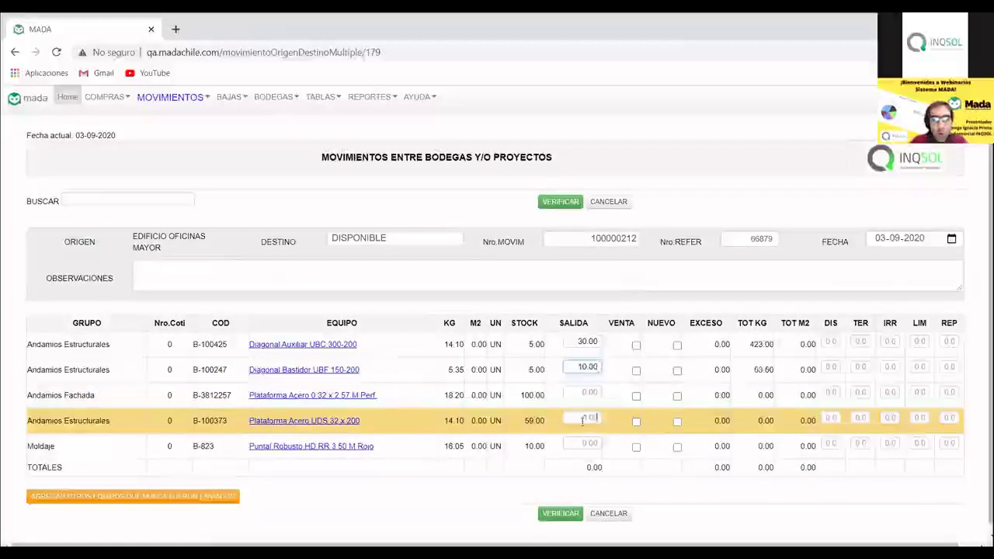
text(9)
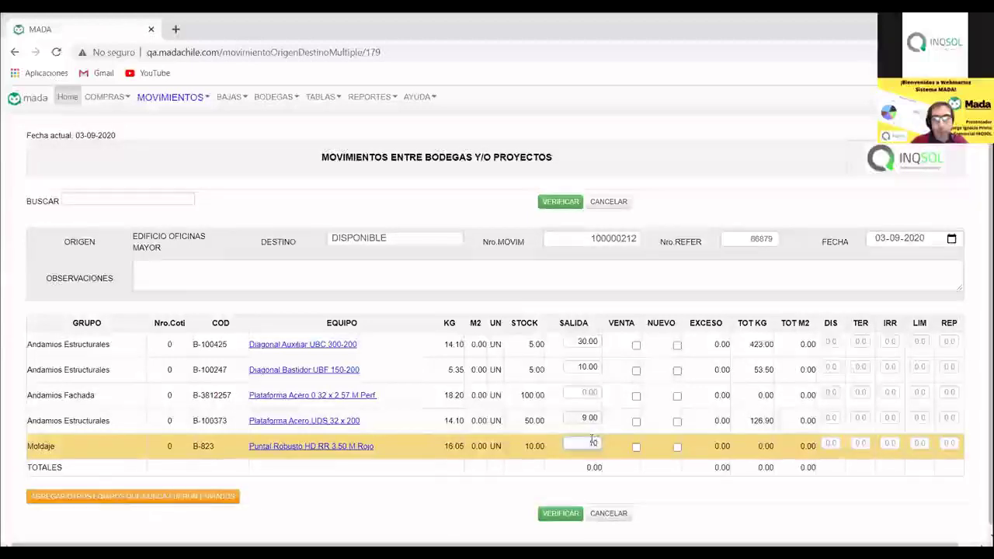
click(592, 441)
text(10)
click(628, 482)
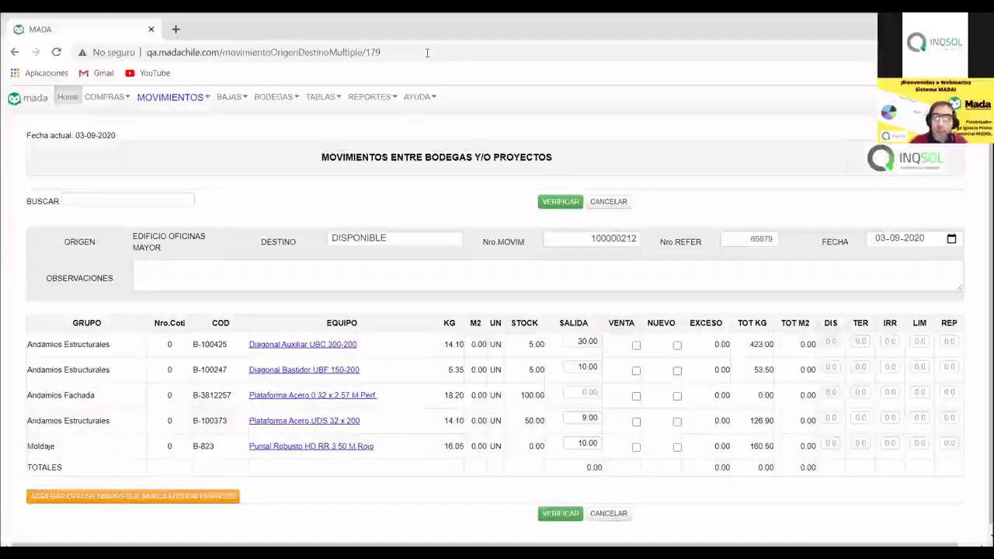
Step: Set the IRR quantity of the Diagonal Auxiliar UBC 300-200 line to 3
drag(814, 304, 974, 471)
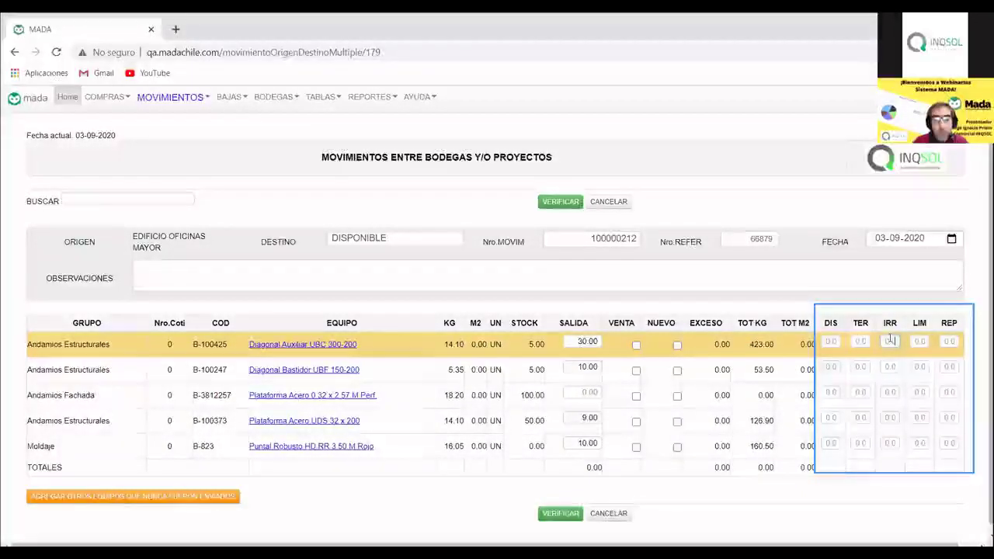
text(3)
click(875, 287)
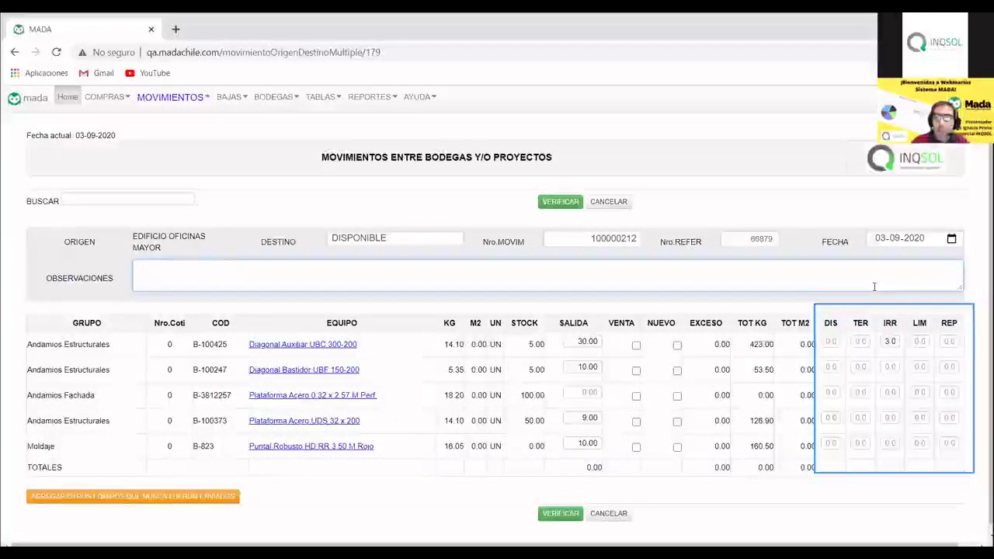
Step: Set the LIM quantity of Diagonal Auxiliar UBC 300-200 to 10 and assign it the A1 LIMPIEZA SUAVE cleaning
click(919, 342)
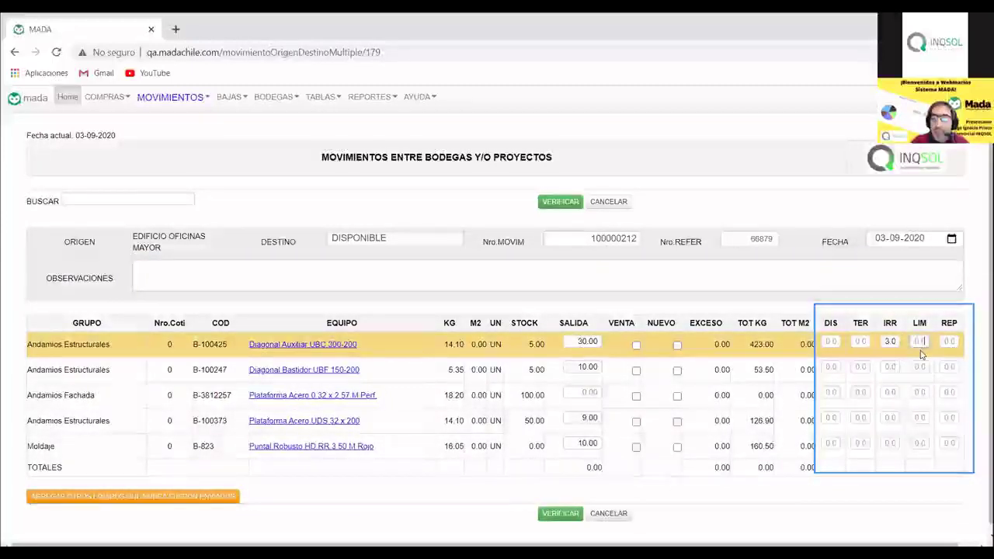
text(10)
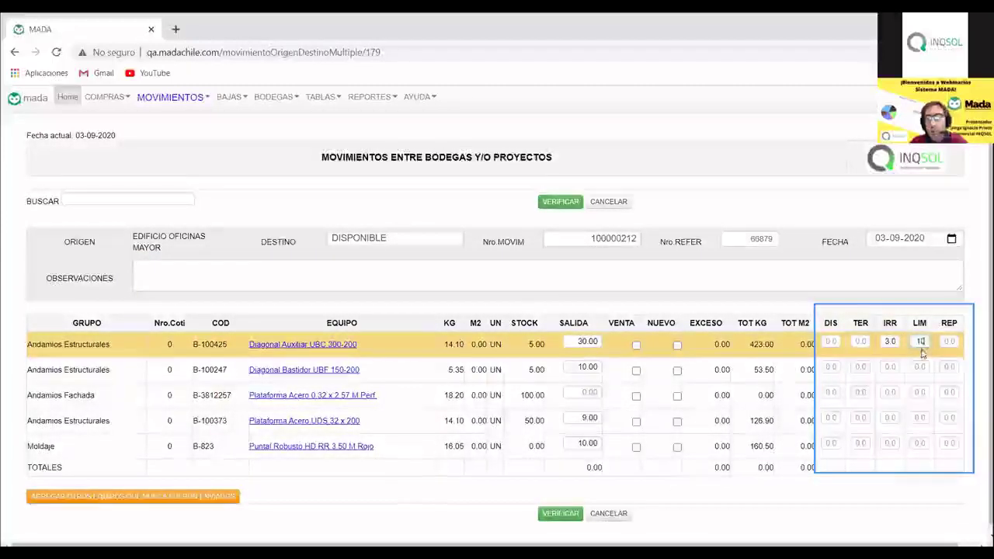
click(903, 300)
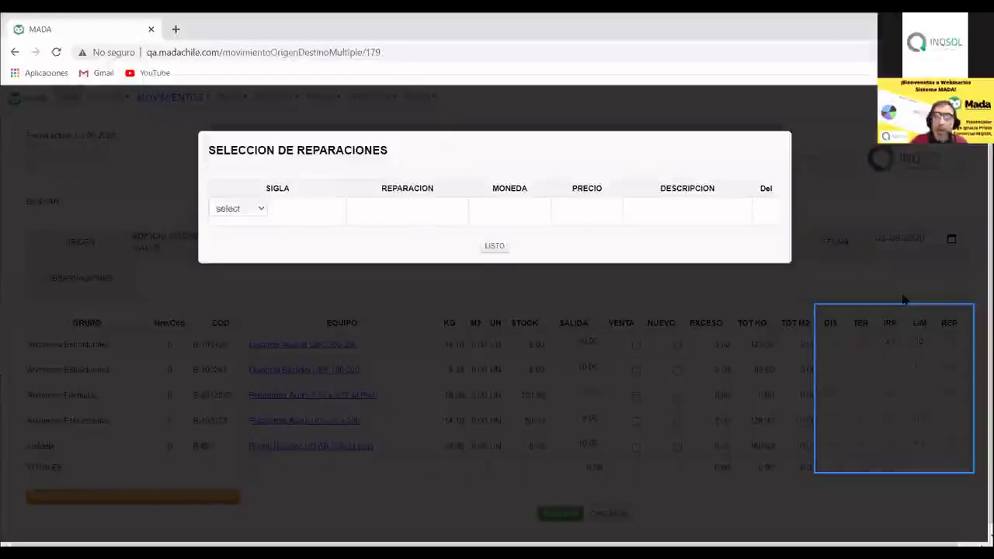
click(252, 209)
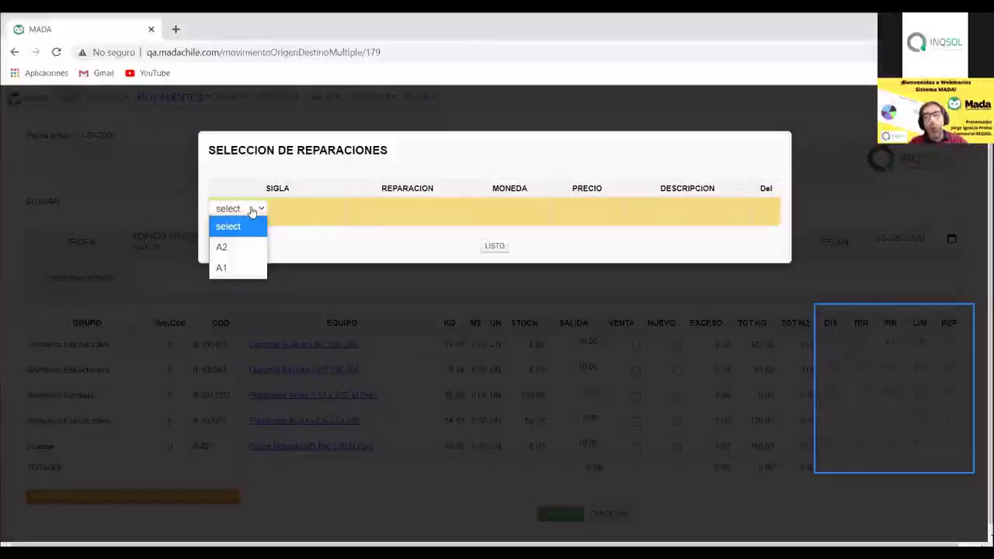
click(250, 273)
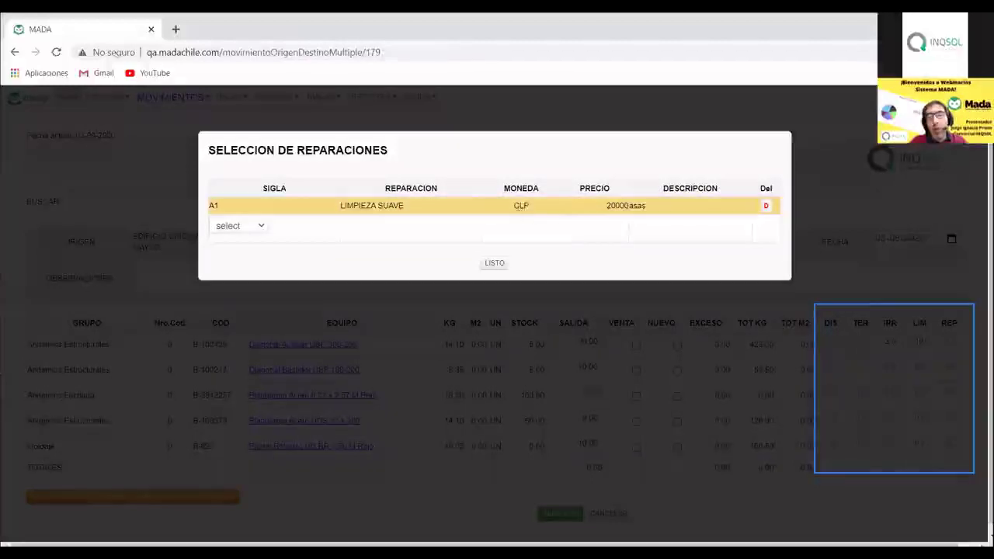
drag(605, 205, 630, 207)
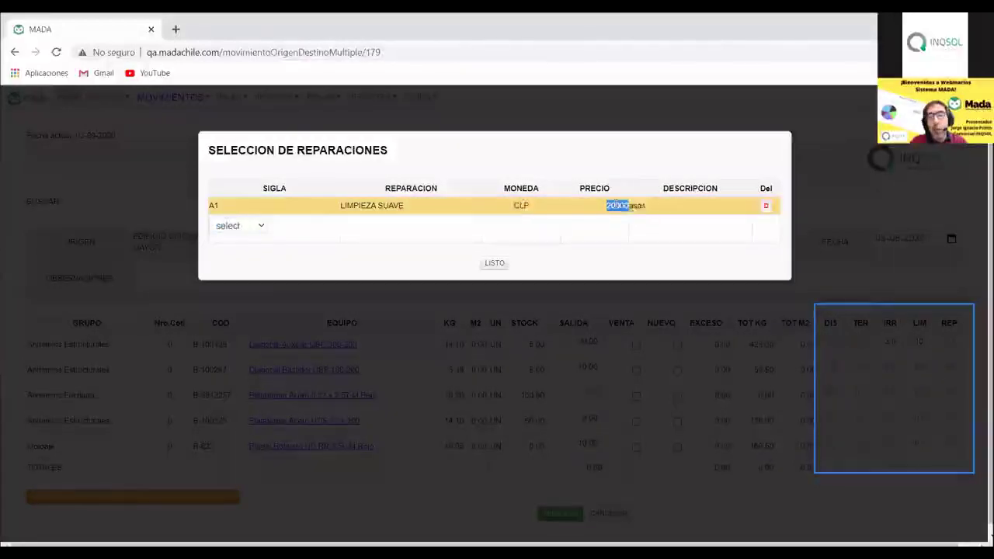
double_click(637, 205)
click(637, 225)
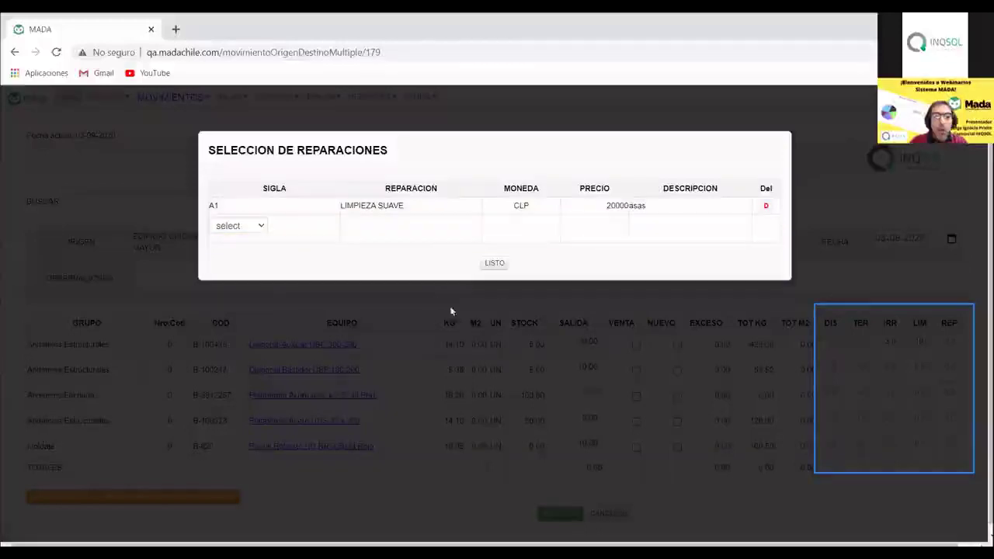
click(497, 263)
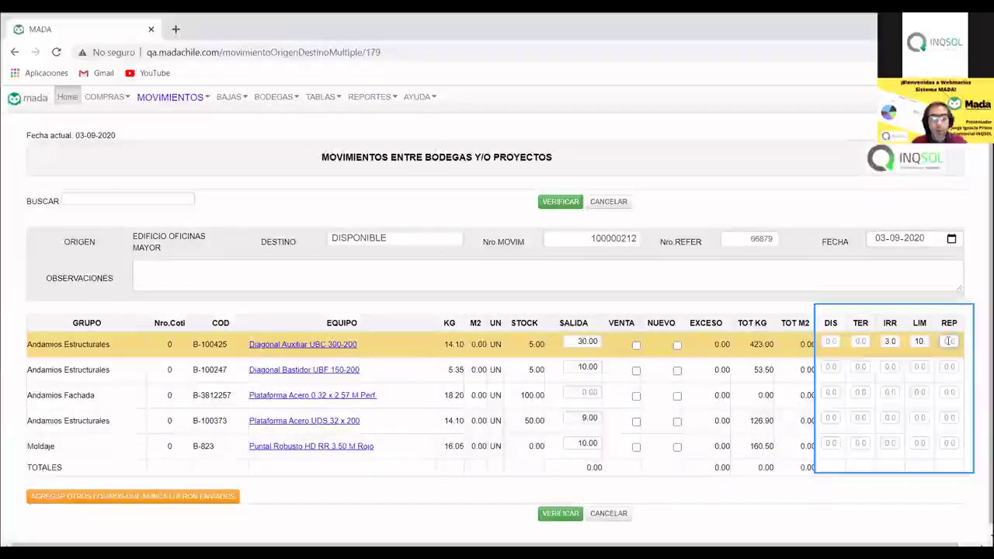
Step: Set the REP quantity of Diagonal Auxiliar UBC 300-200 to 5 and add the TA5 repair for covering holes over 5 cm
click(949, 341)
text(5.5)
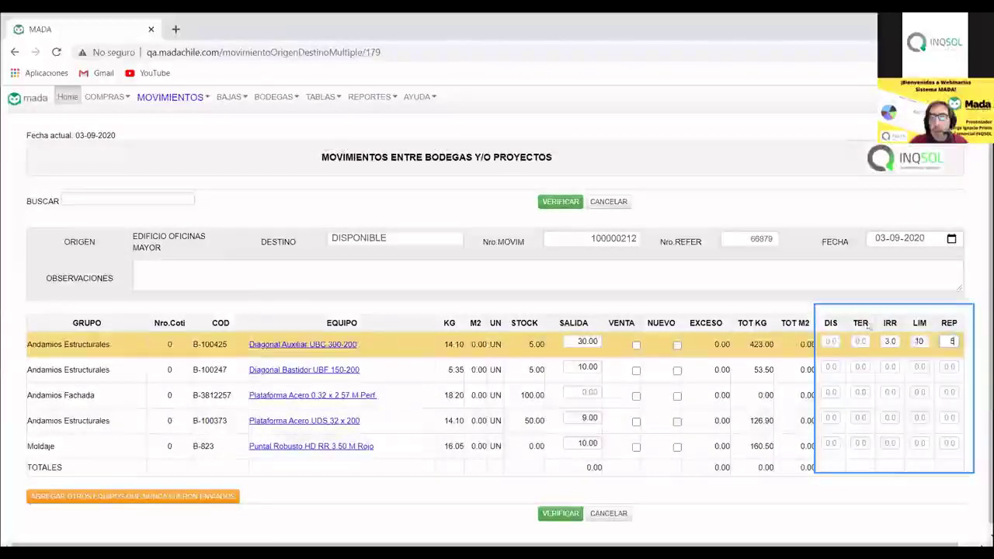
click(797, 309)
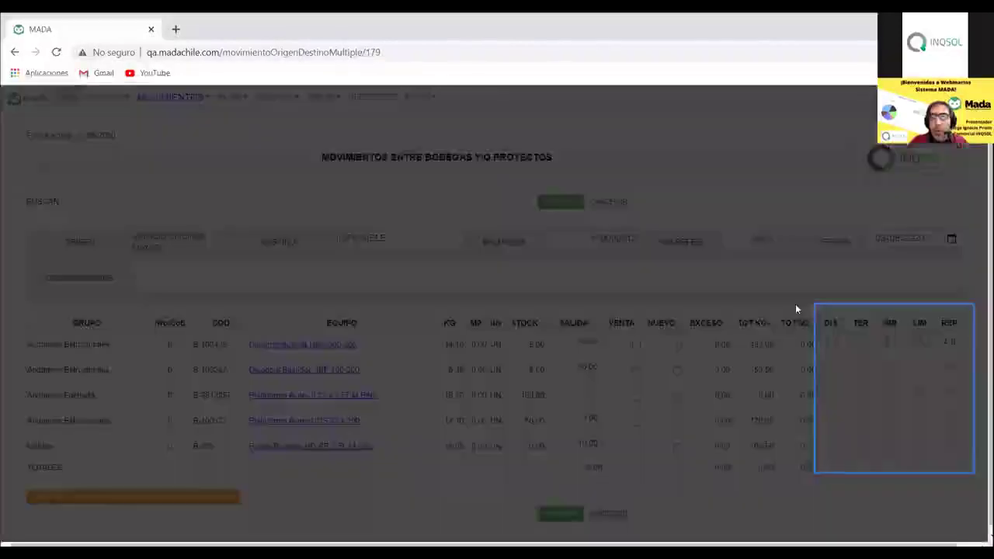
click(257, 208)
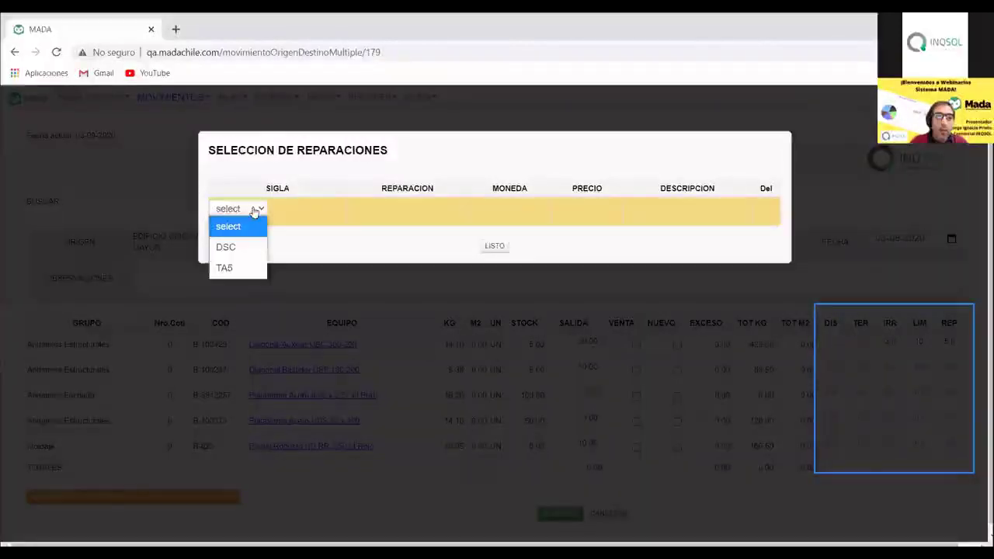
click(261, 268)
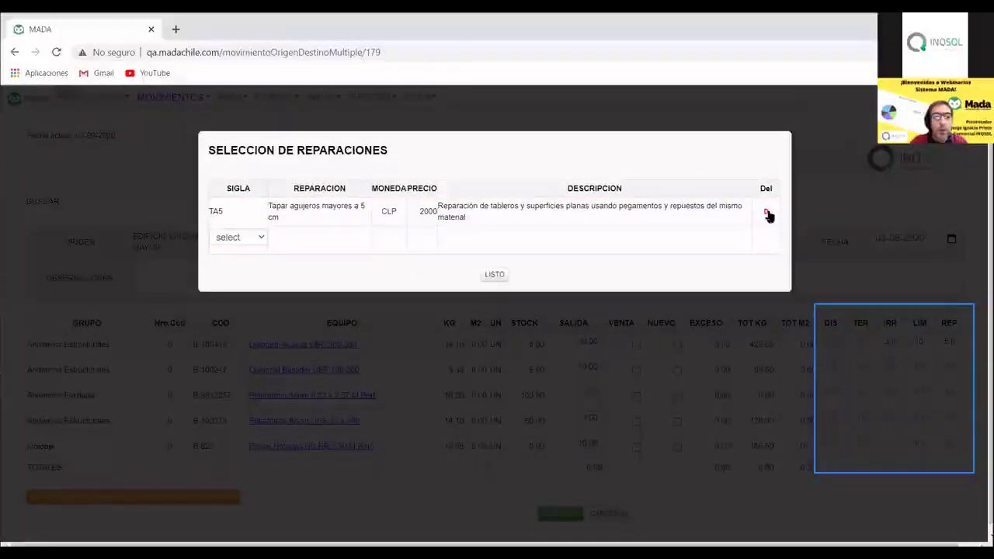
Step: Replace the TA5 repair with DSC, Desabollado sin calor, and check its currency and price
click(247, 241)
click(249, 247)
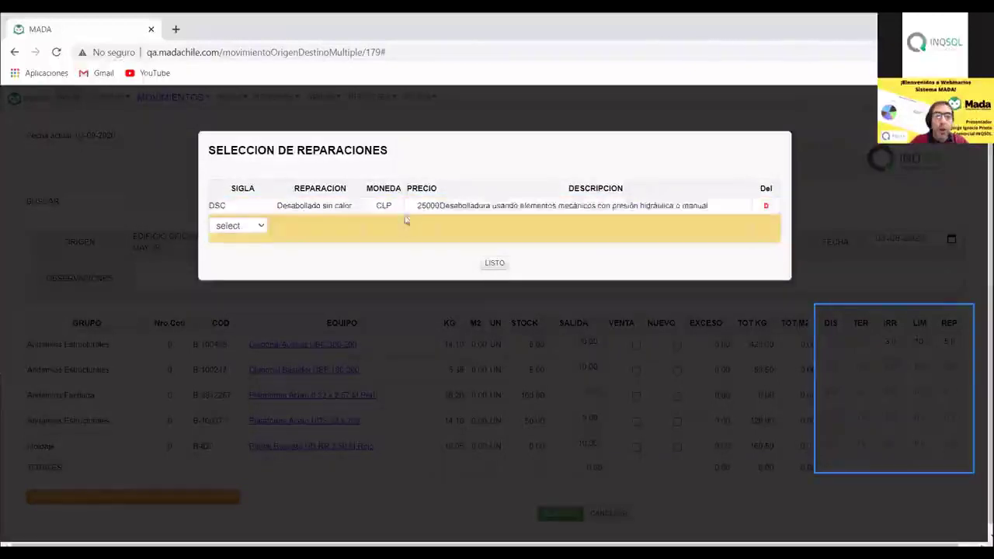
drag(376, 205, 420, 206)
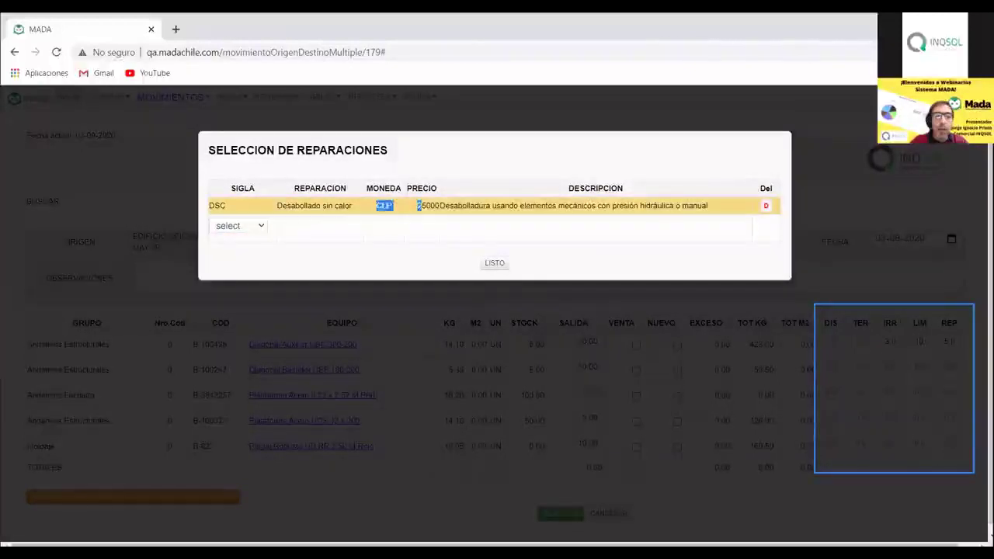
click(450, 222)
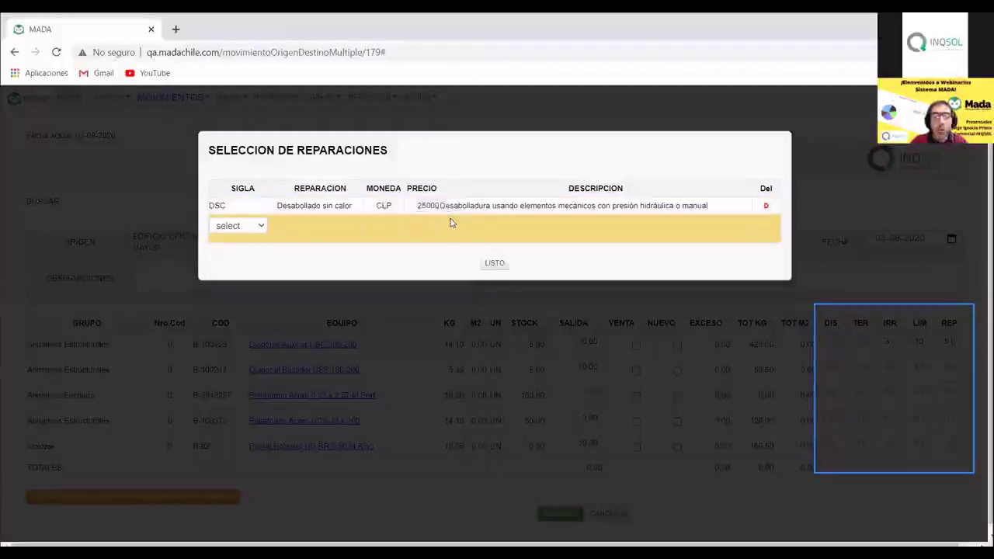
Step: Confirm the repair selection and set the Plataforma Acero UDS 32 x 200 line to SALIDA 9 and IRR 8
click(497, 263)
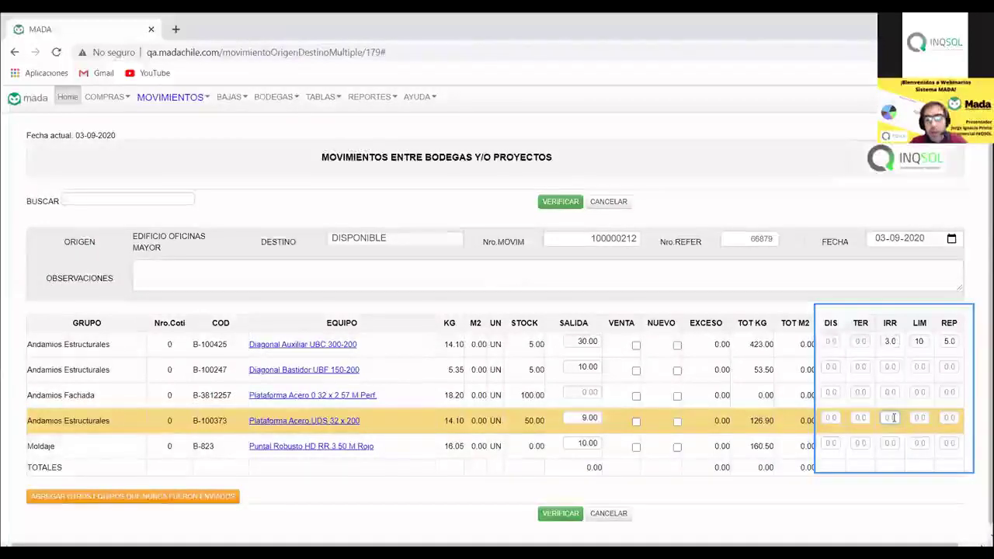
click(893, 418)
text(8)
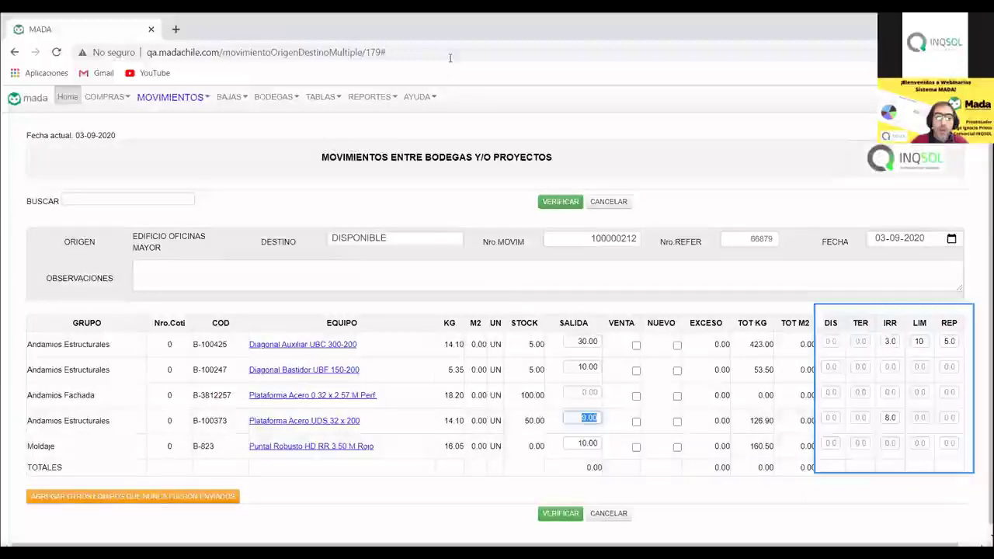
drag(253, 232, 409, 258)
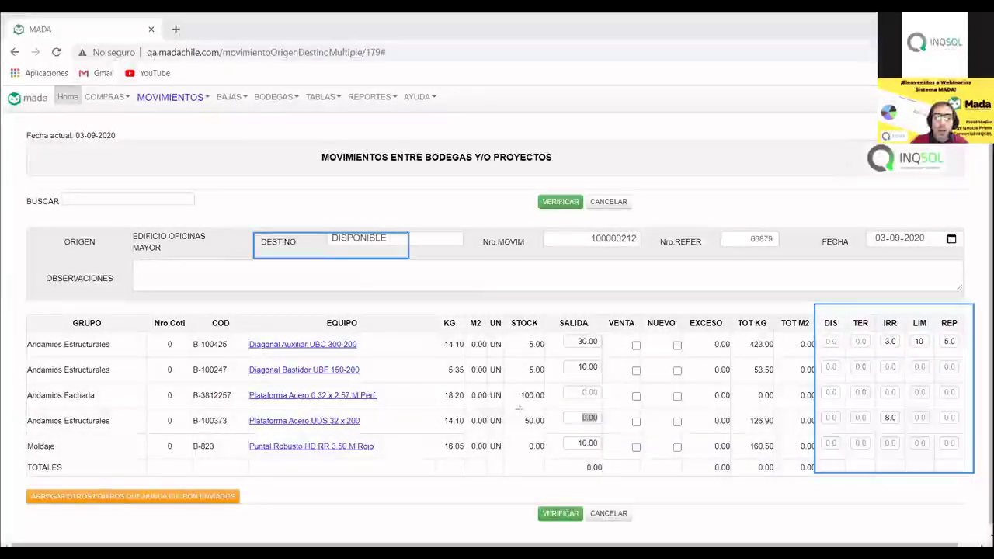
drag(548, 407, 599, 435)
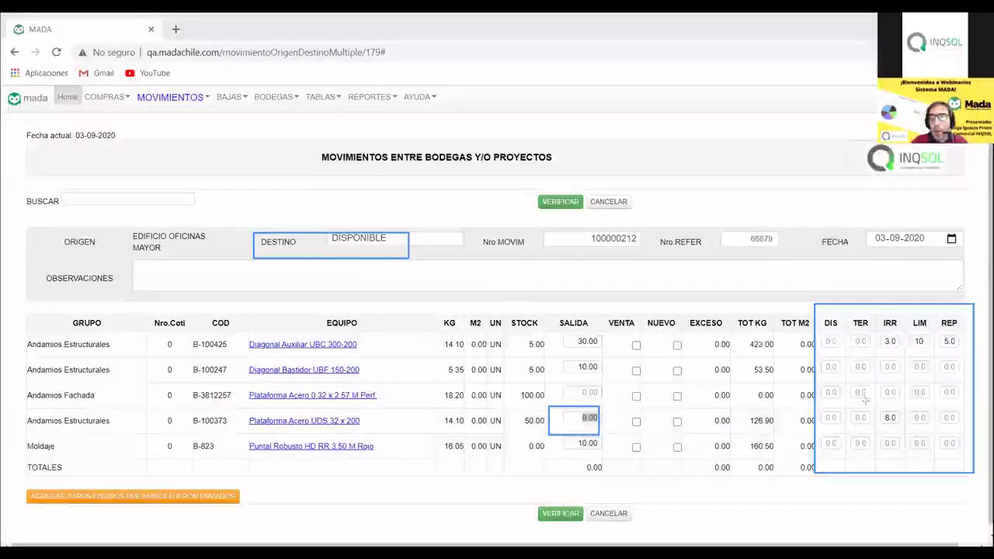
drag(865, 403, 906, 430)
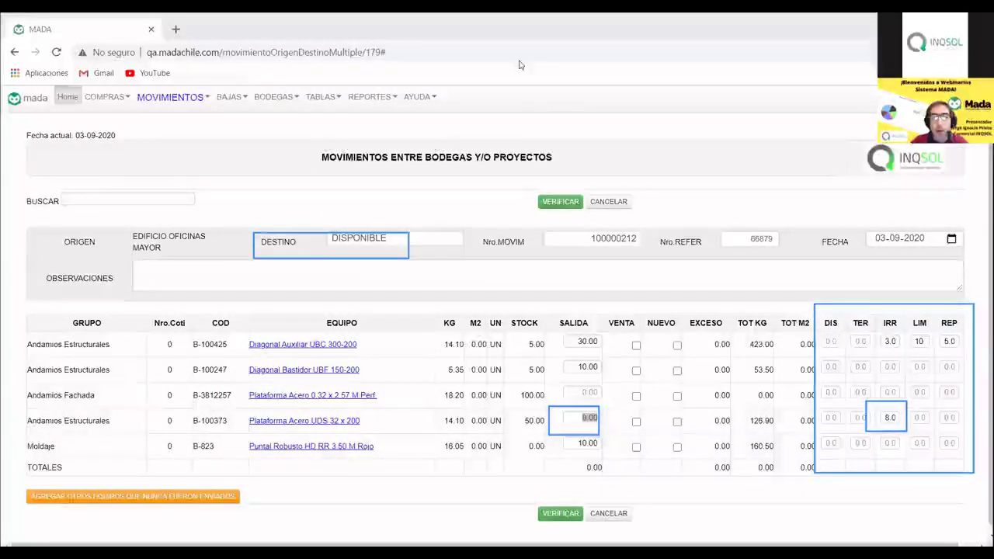
text(9)
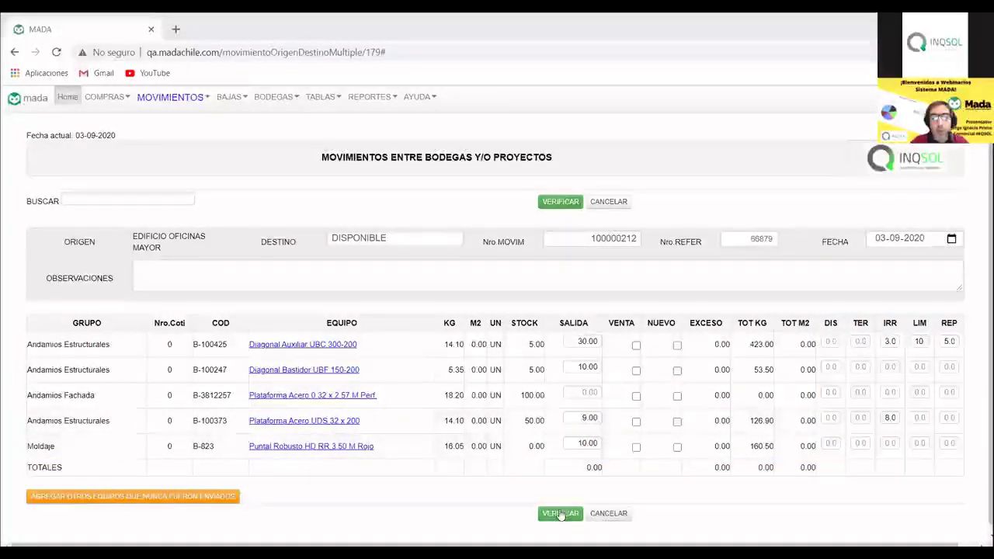
Step: Verify and save the return movement, and review the BUENO, LIM, REP and IRR quantities on its entry note
click(560, 513)
click(652, 487)
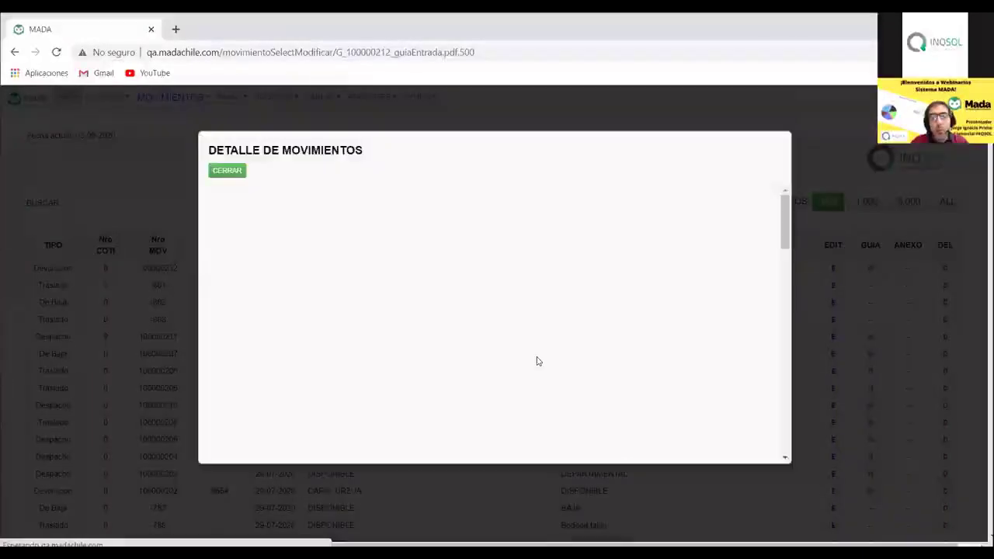
scroll(651, 325, down, 1)
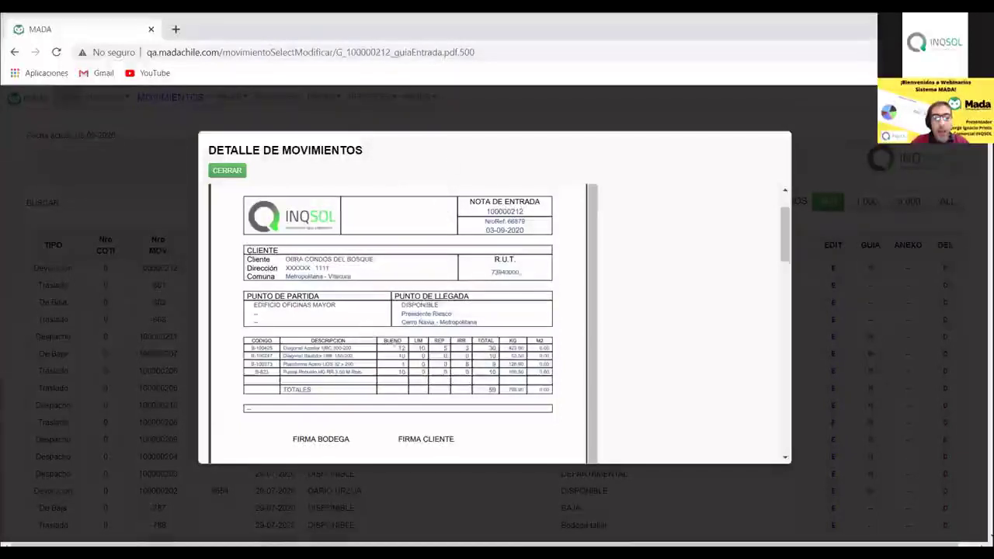
mouse_move(369, 337)
mouse_down()
mouse_move(504, 394)
mouse_move(503, 382)
mouse_up()
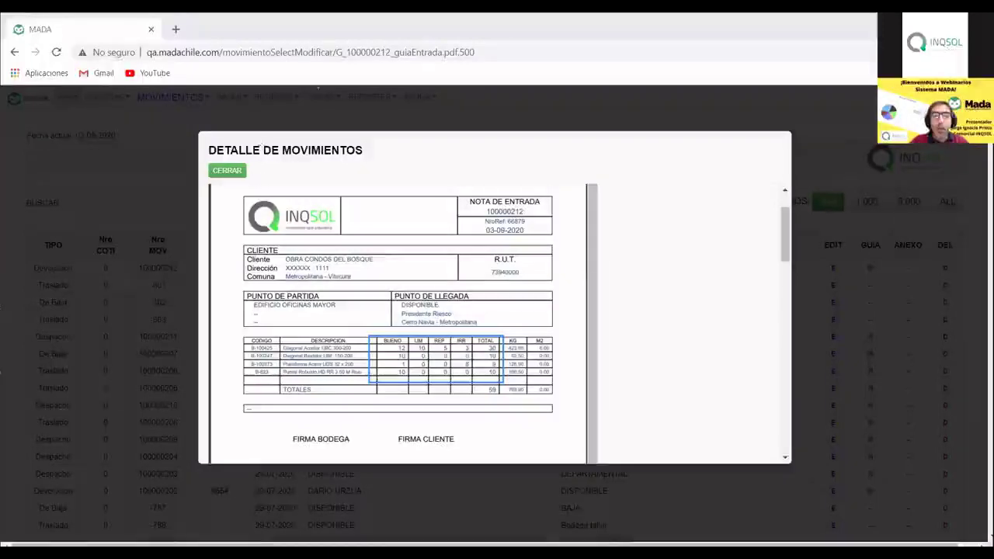
click(226, 171)
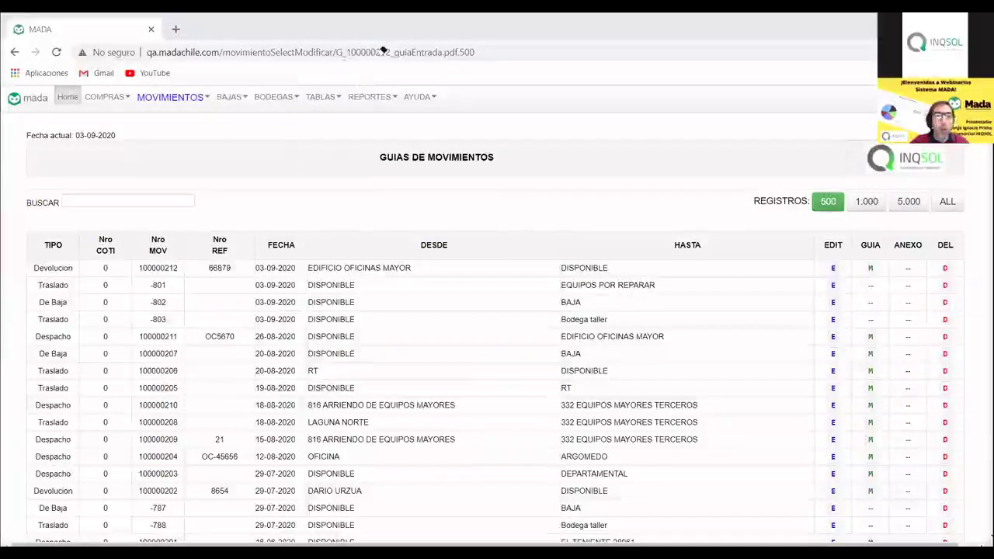
click(172, 99)
mouse_move(202, 156)
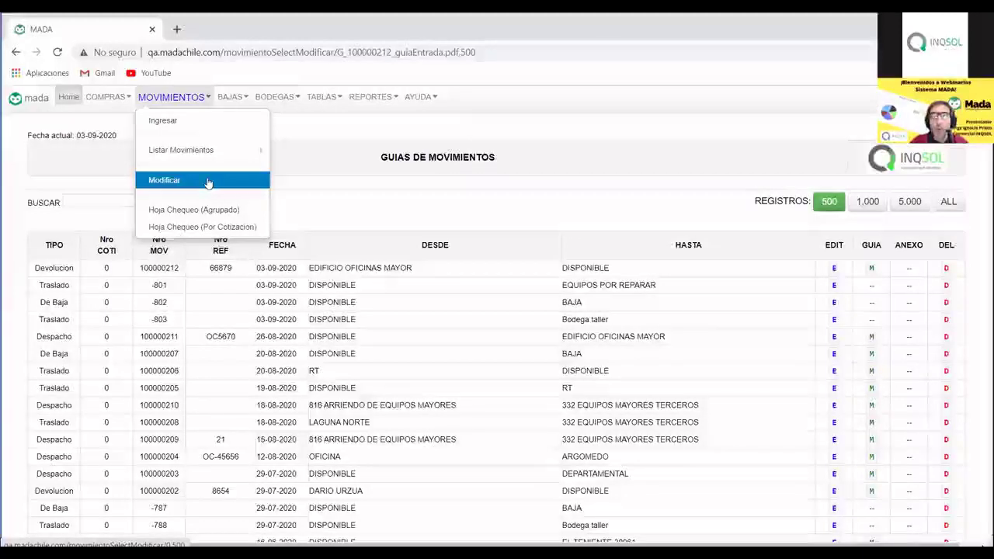
mouse_move(236, 153)
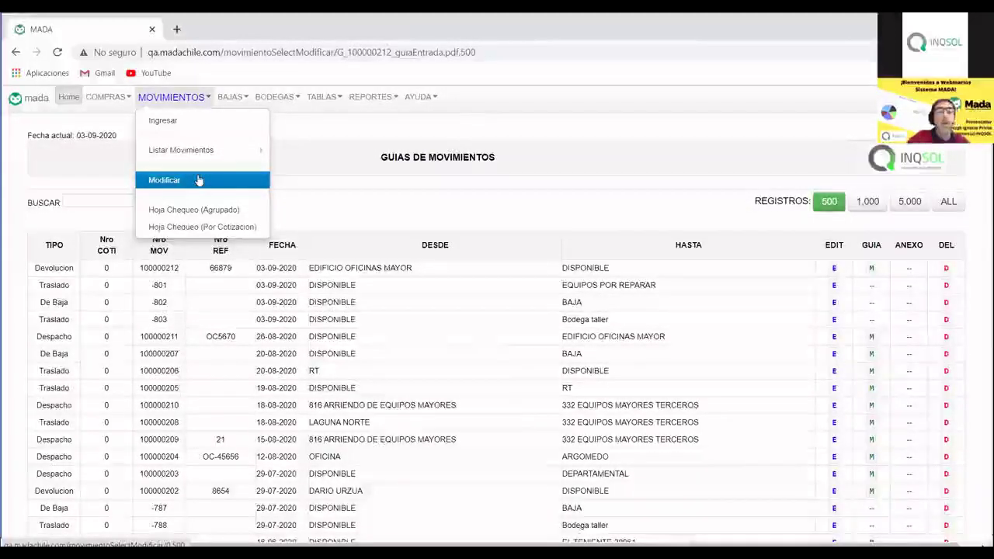
click(371, 96)
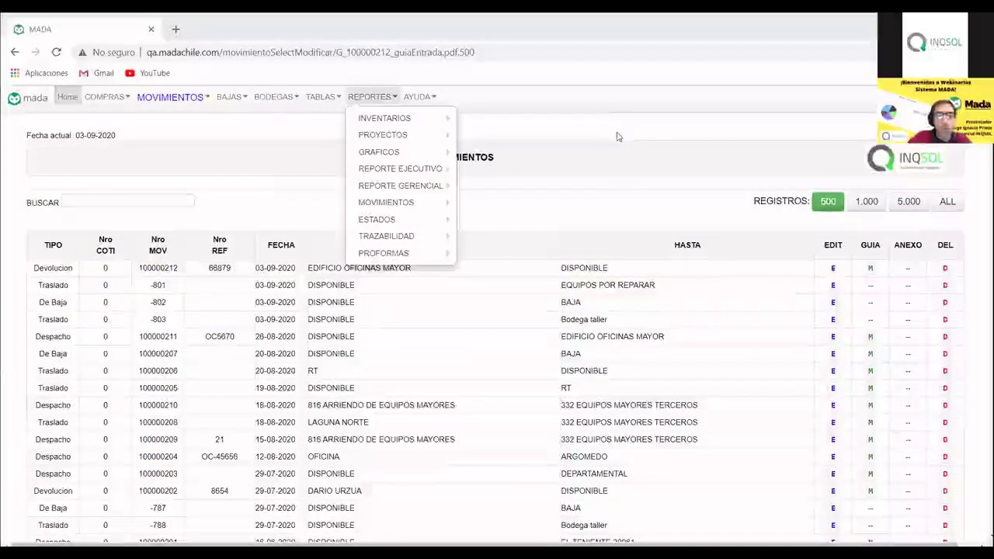
click(587, 201)
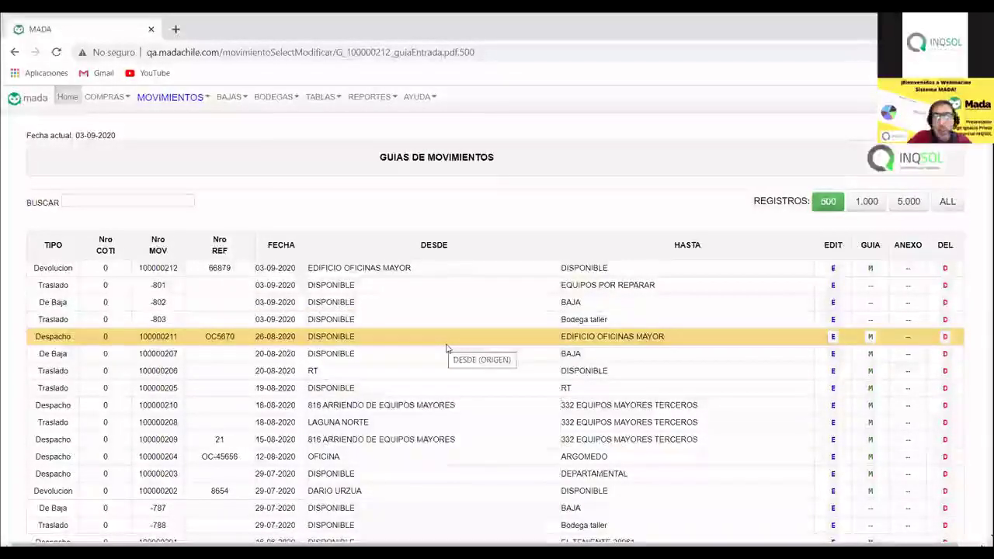
Step: List the movements with images and open the guide of the 26-08-2020 dispatch to EDIFICIO OFICINAS MAYOR
click(189, 101)
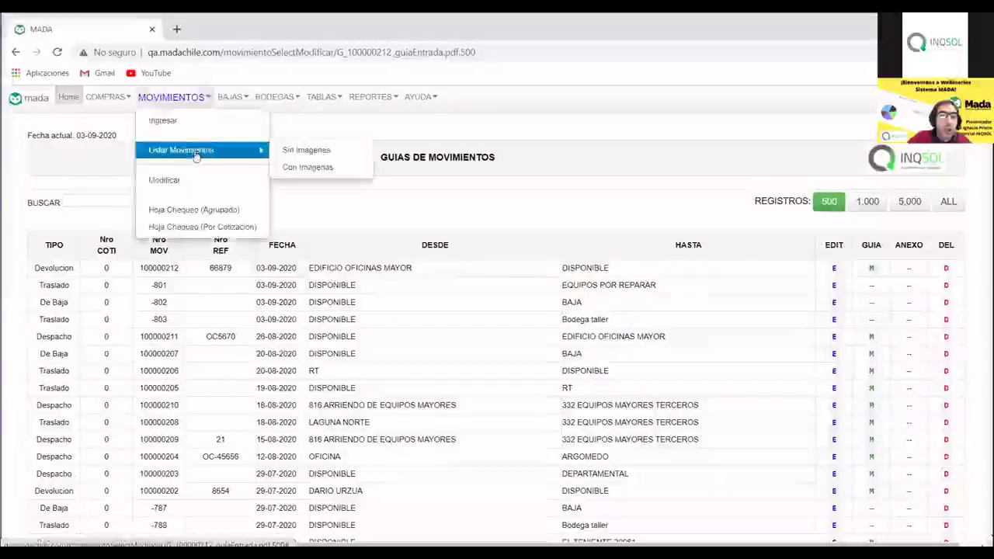
click(314, 167)
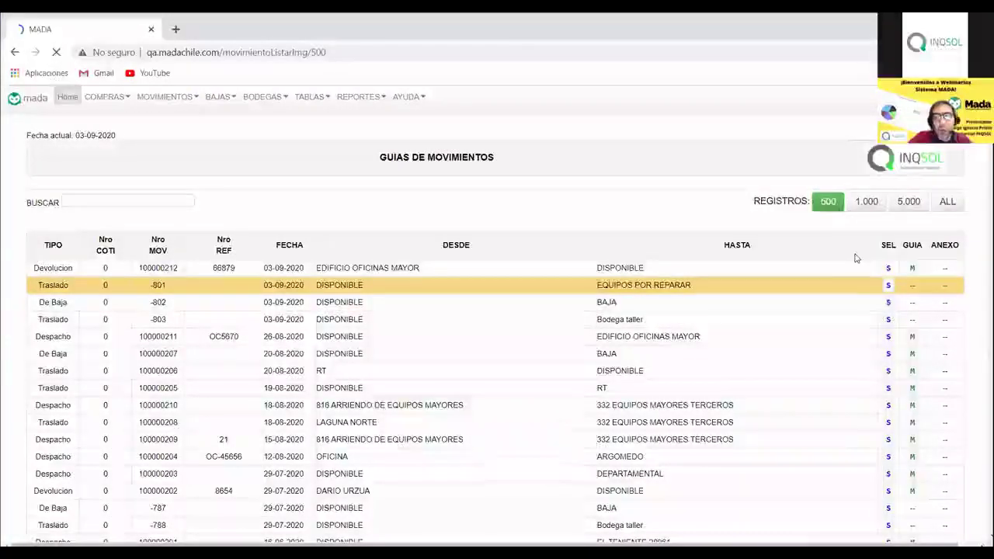
click(913, 336)
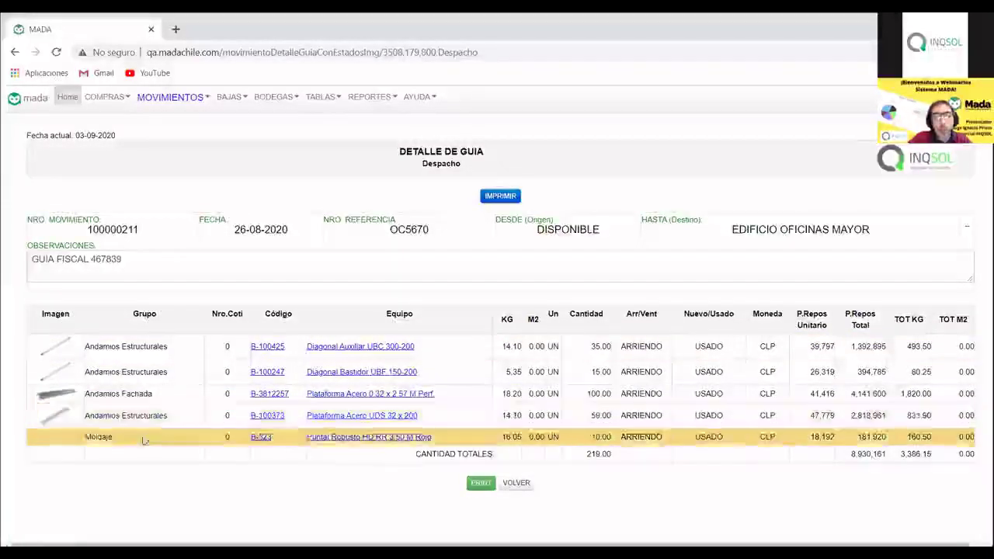
Step: View the equipment description of Plataforma Acero 0.32 x 2.57 M Perf. and preview the dispatch guide's printout without printing it
click(366, 394)
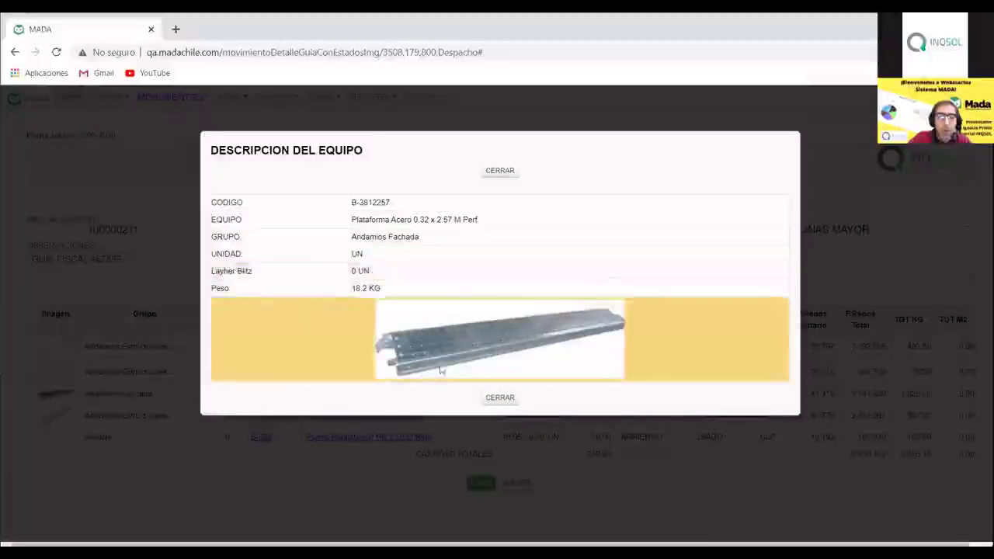
click(502, 398)
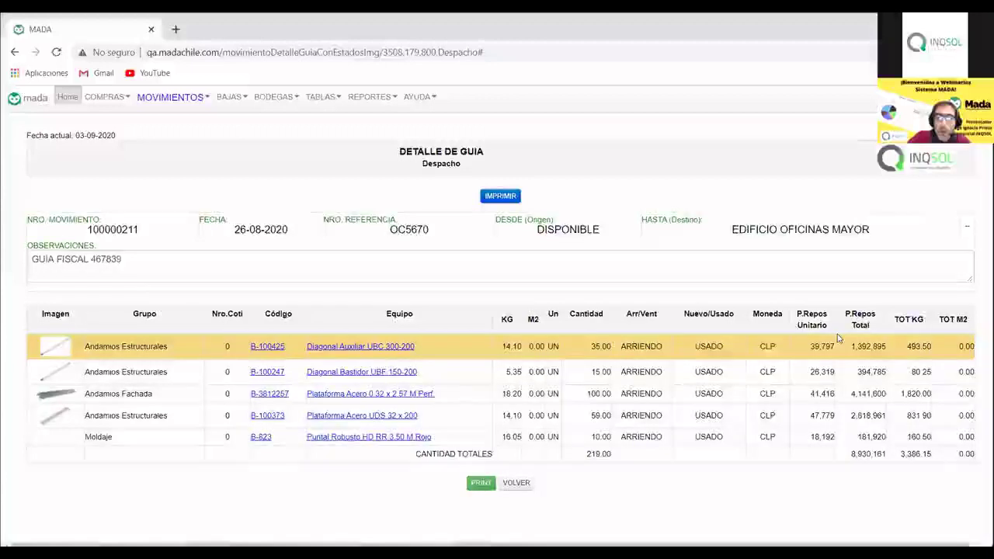
click(494, 201)
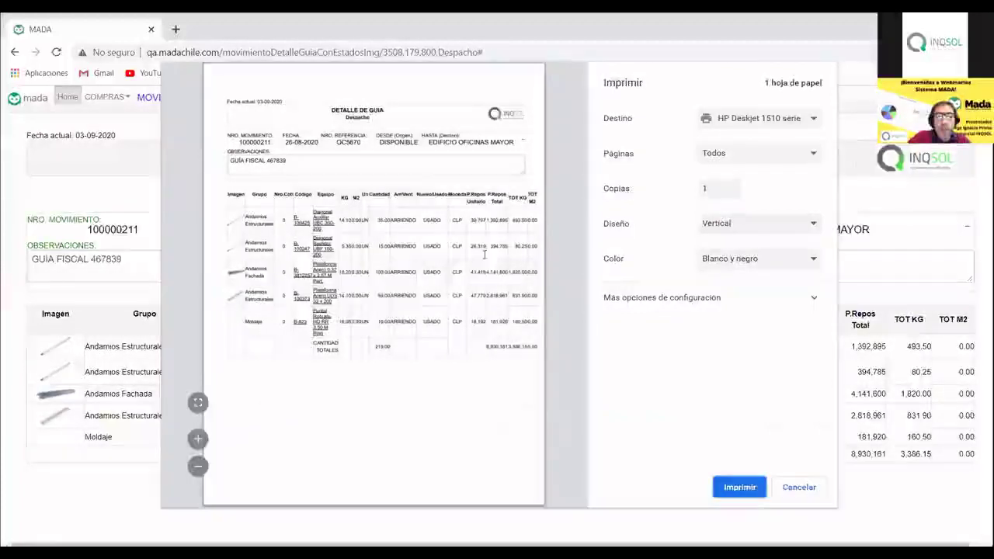
click(793, 489)
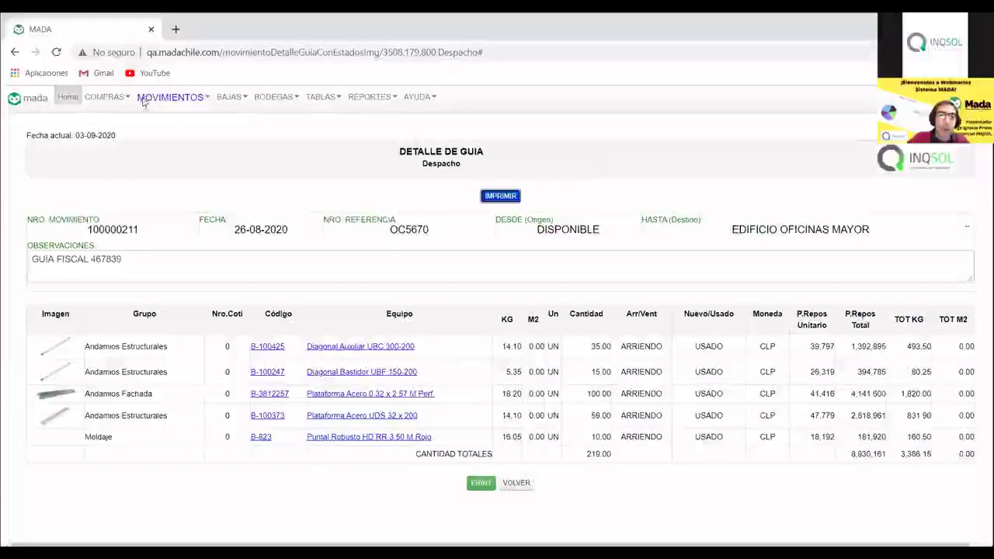
click(373, 98)
mouse_move(382, 119)
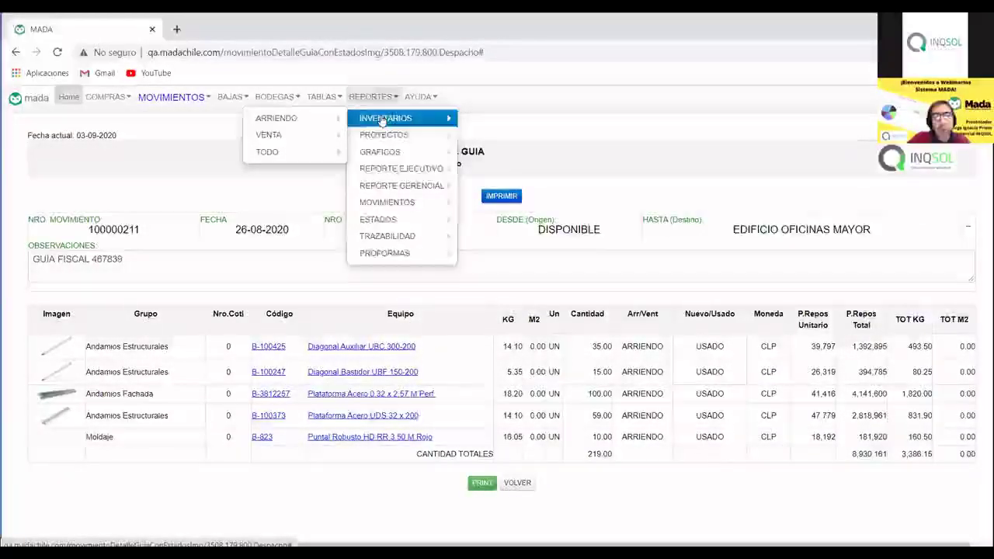
click(384, 120)
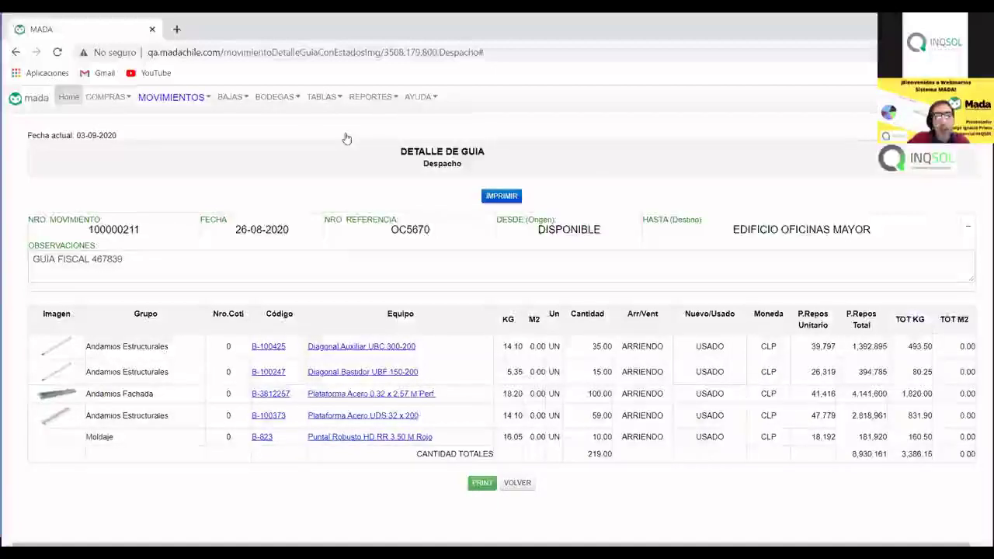
click(373, 97)
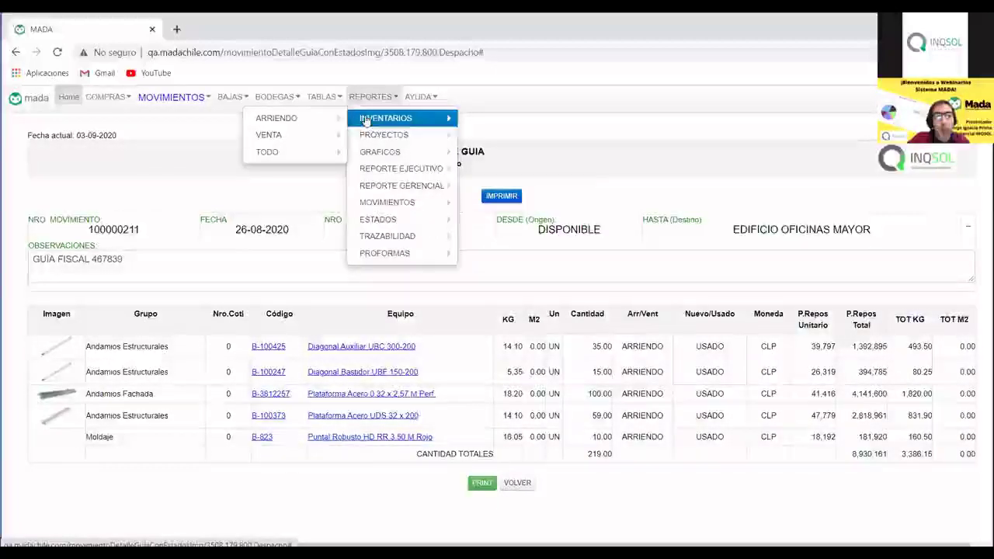
mouse_move(319, 151)
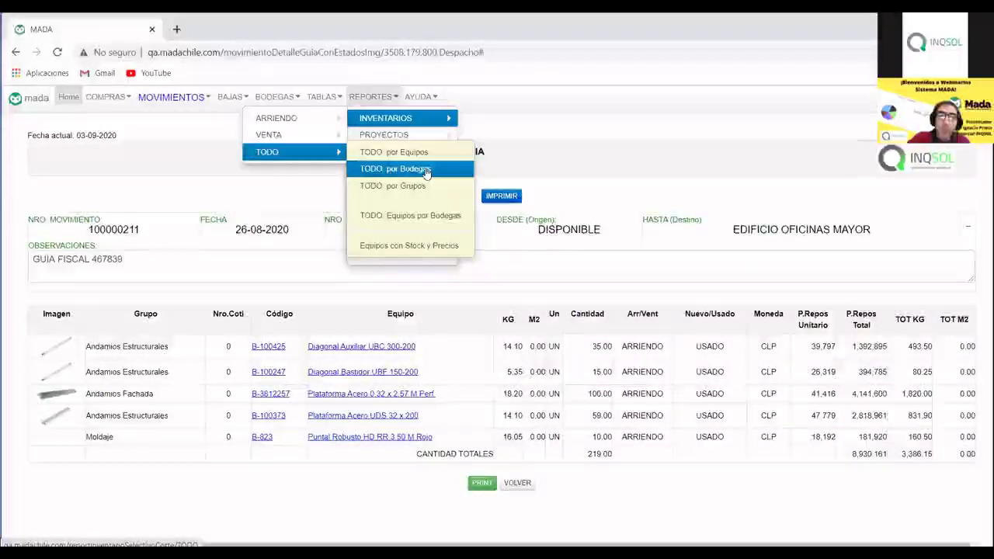
Step: Search the prices by warehouse for MAYO, open the EDIFICIO OFICINAS MAYOR price list, and examine its rental prices
click(282, 98)
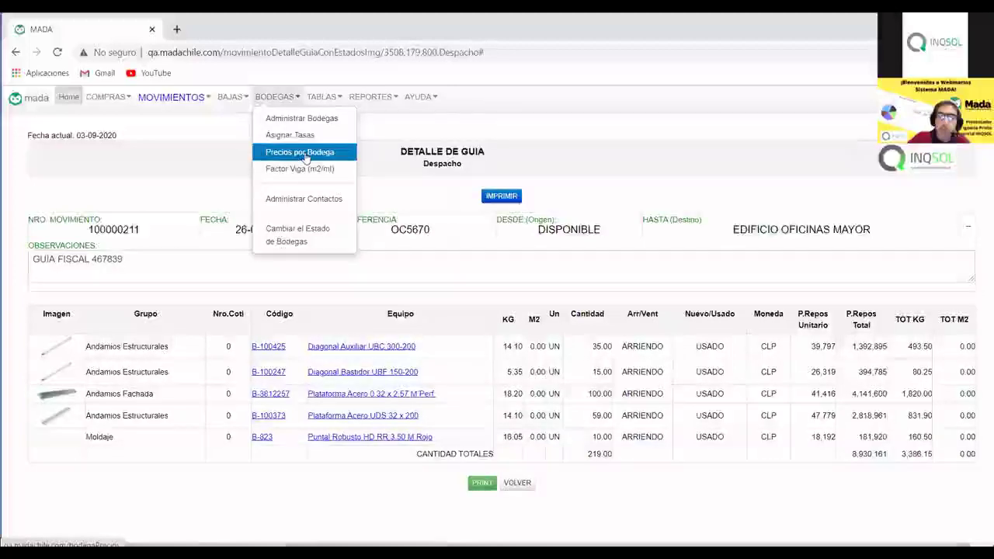
click(305, 158)
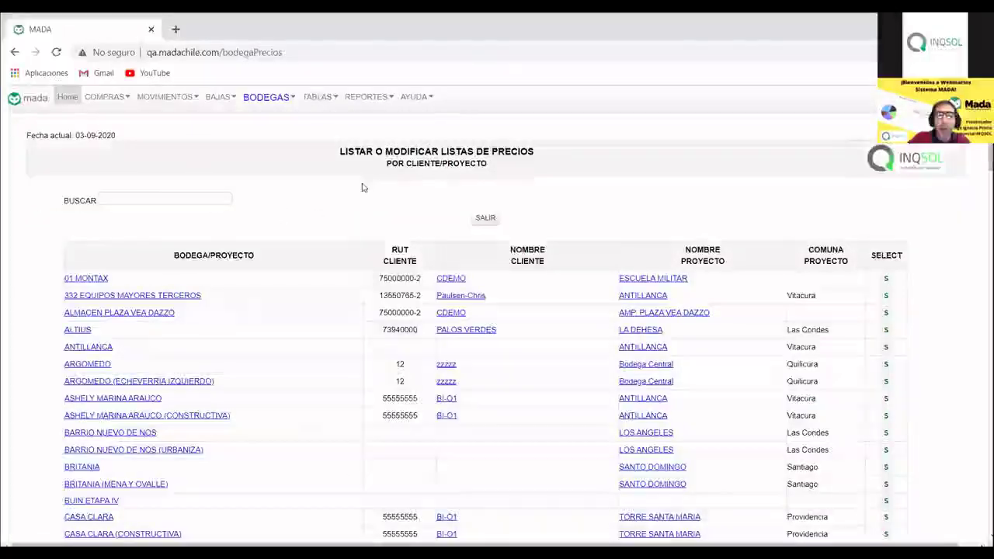
click(172, 195)
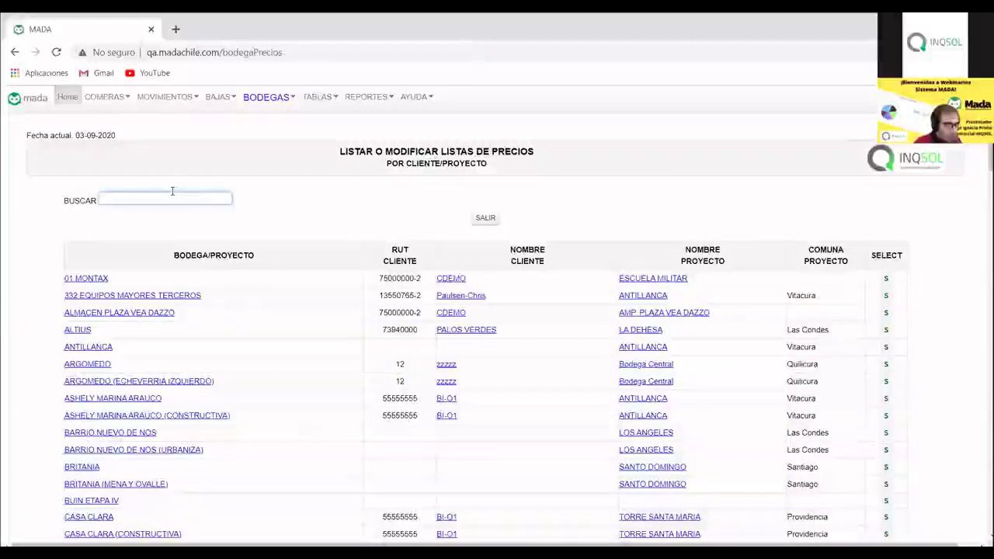
text(MAYO)
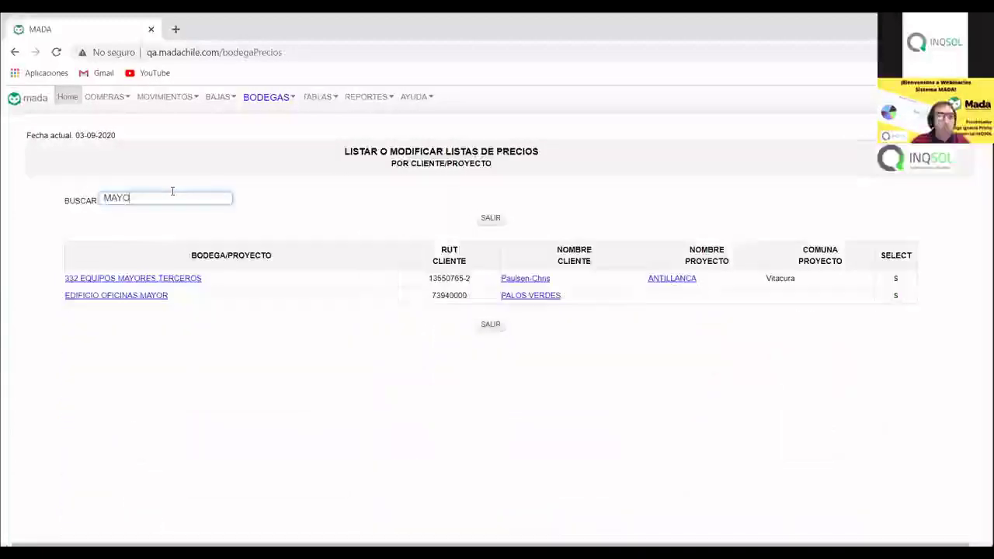
click(143, 298)
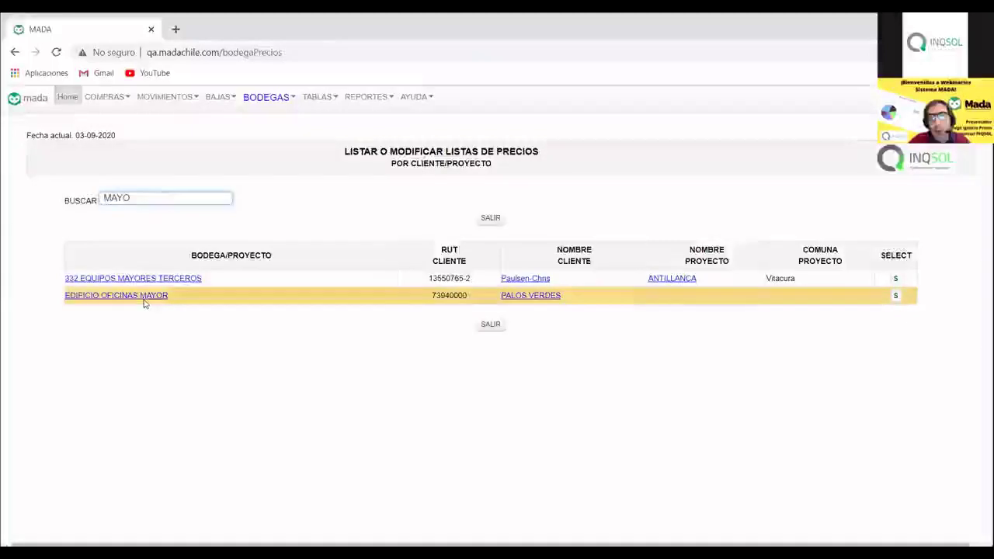
click(896, 296)
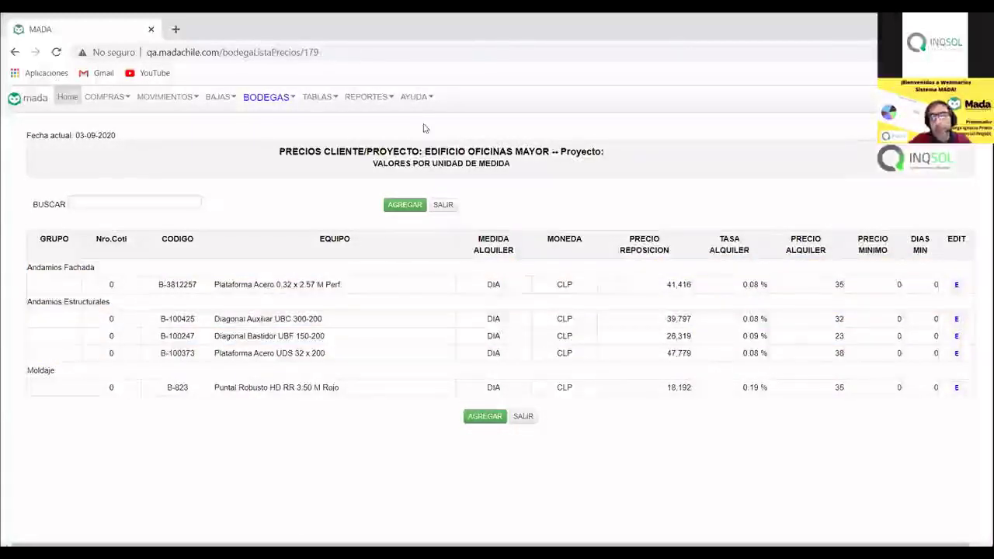
mouse_move(770, 219)
mouse_down()
mouse_move(864, 384)
mouse_move(849, 419)
mouse_up()
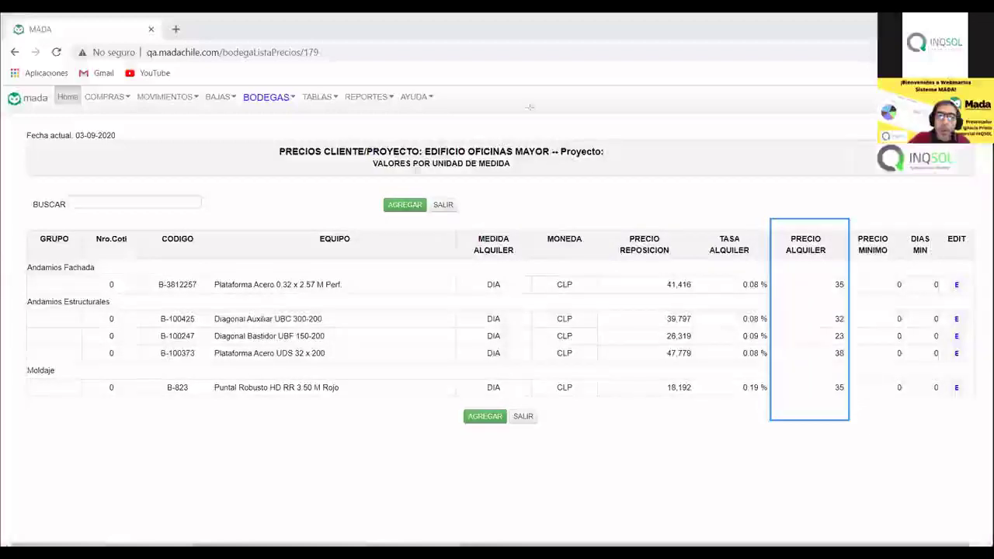
click(318, 98)
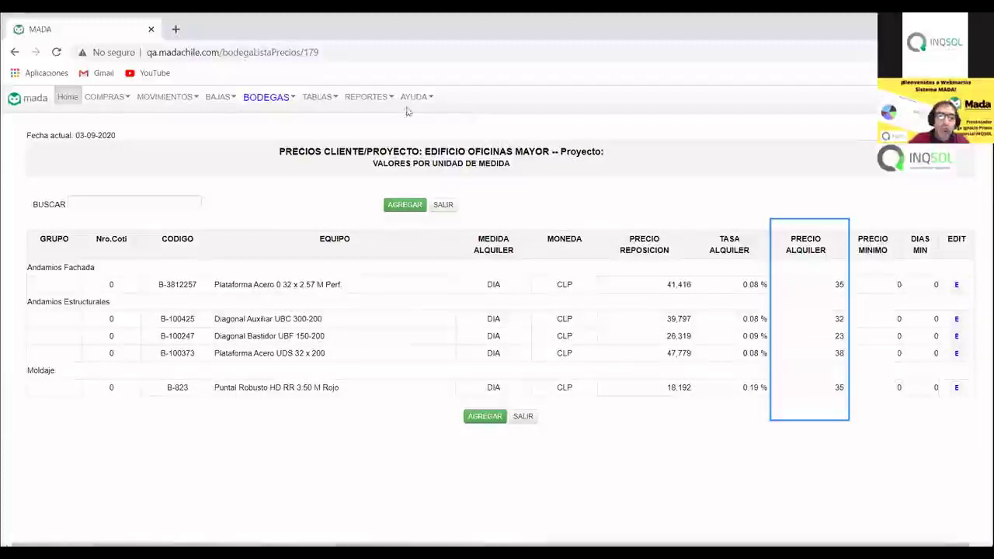
click(267, 97)
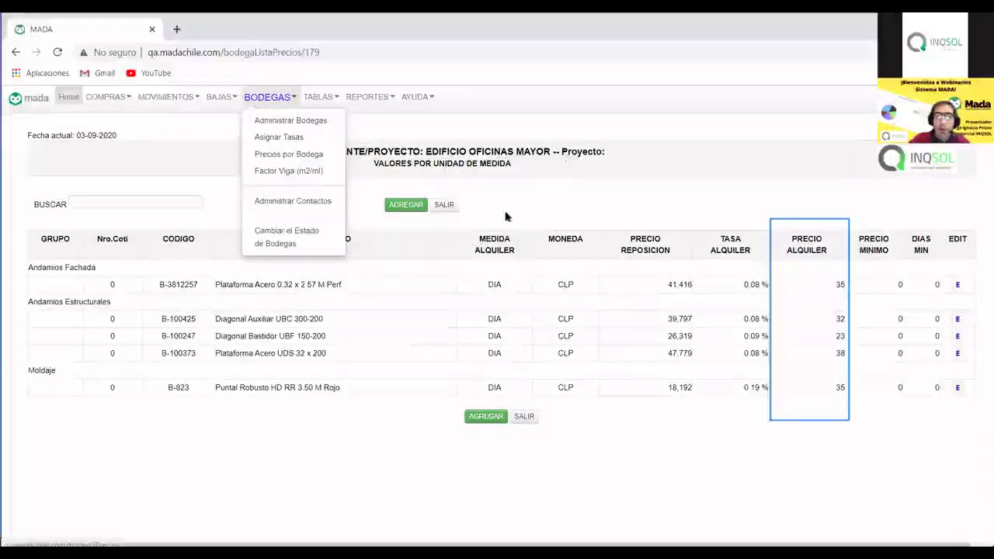
click(508, 341)
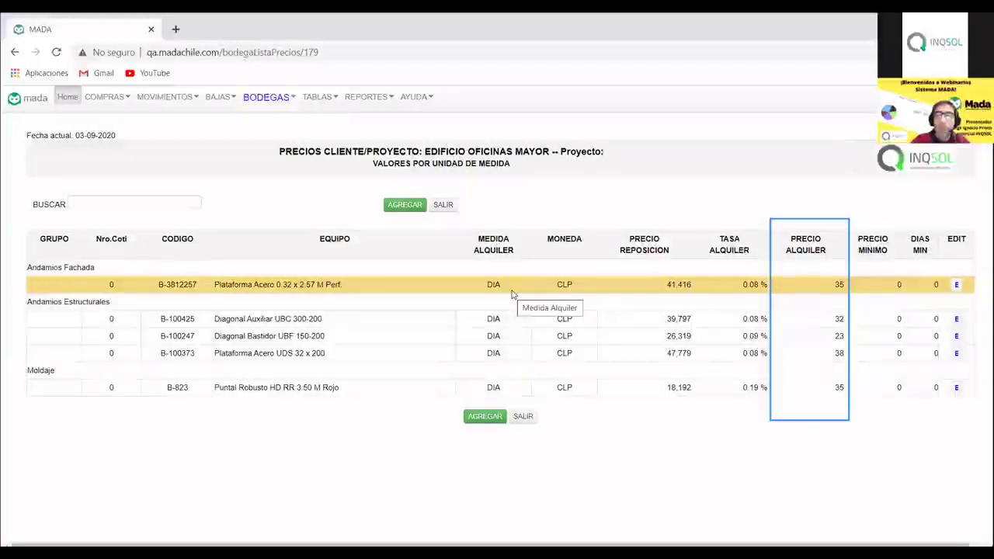
Step: Edit the price of Plataforma Acero 0.32 x 2.57 M Perf., setting Precio Arriendo to 25 and Precio Venta to 45,000
click(955, 285)
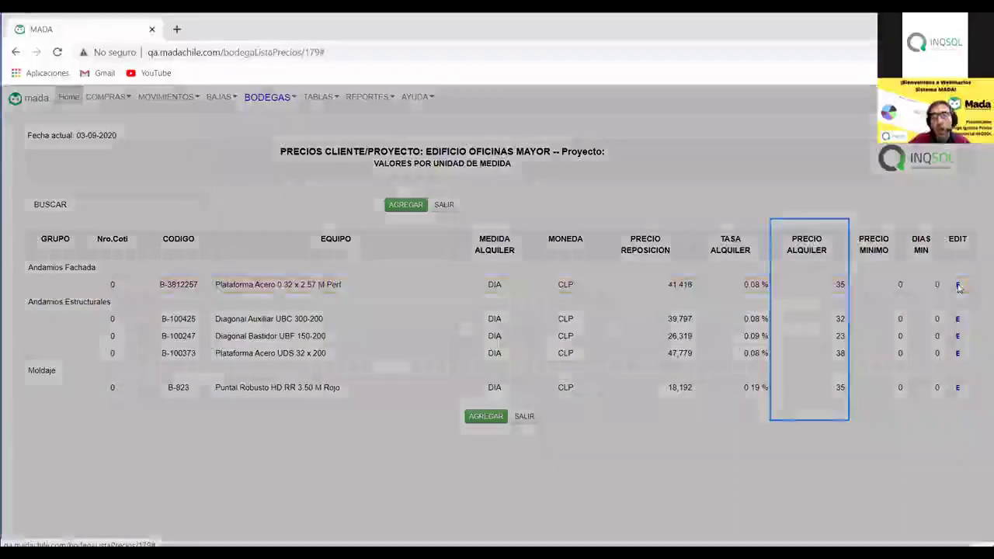
double_click(385, 376)
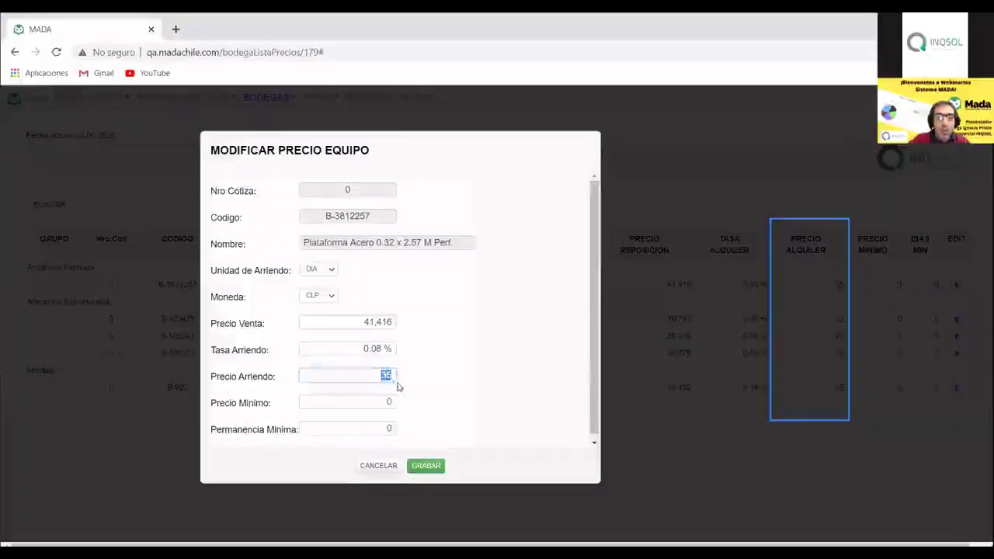
text(25)
click(427, 372)
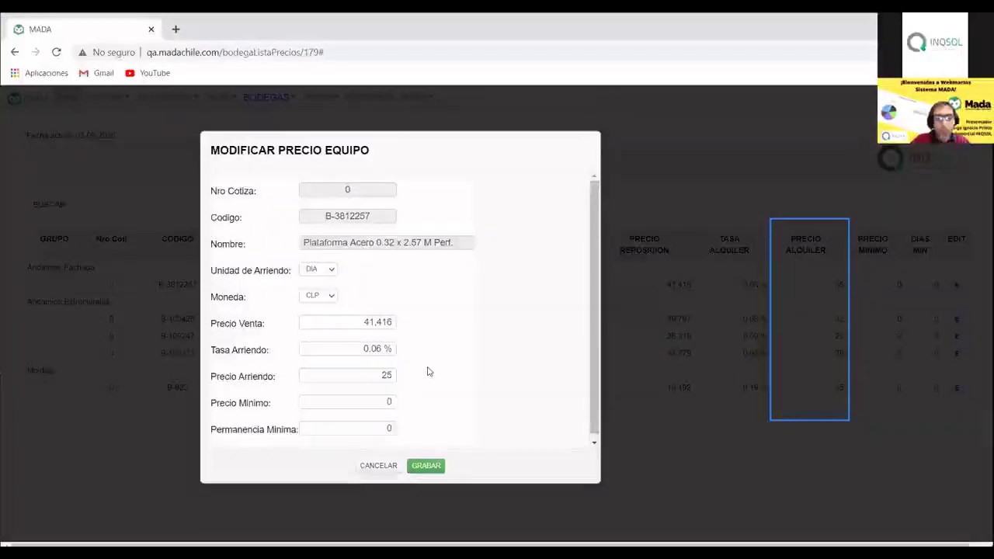
double_click(385, 323)
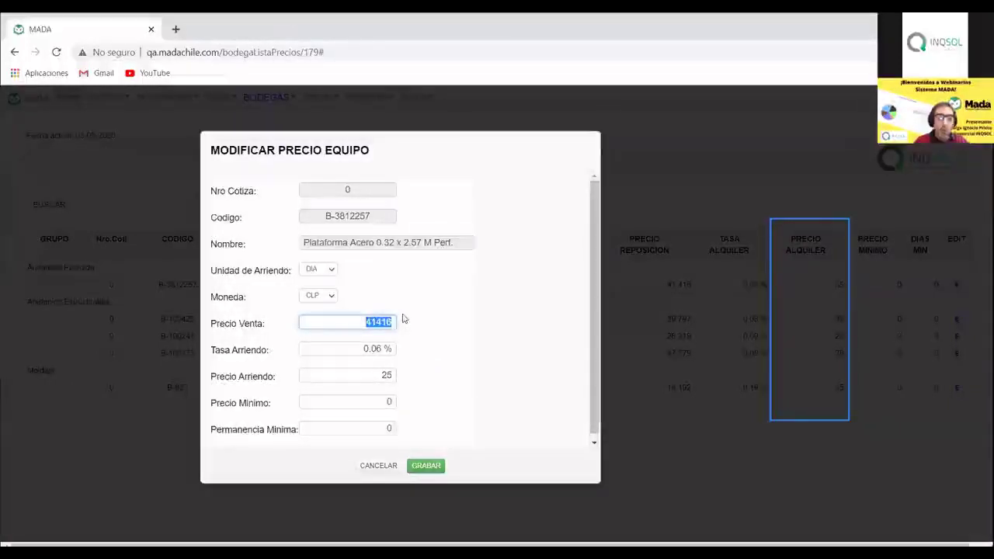
text(45000)
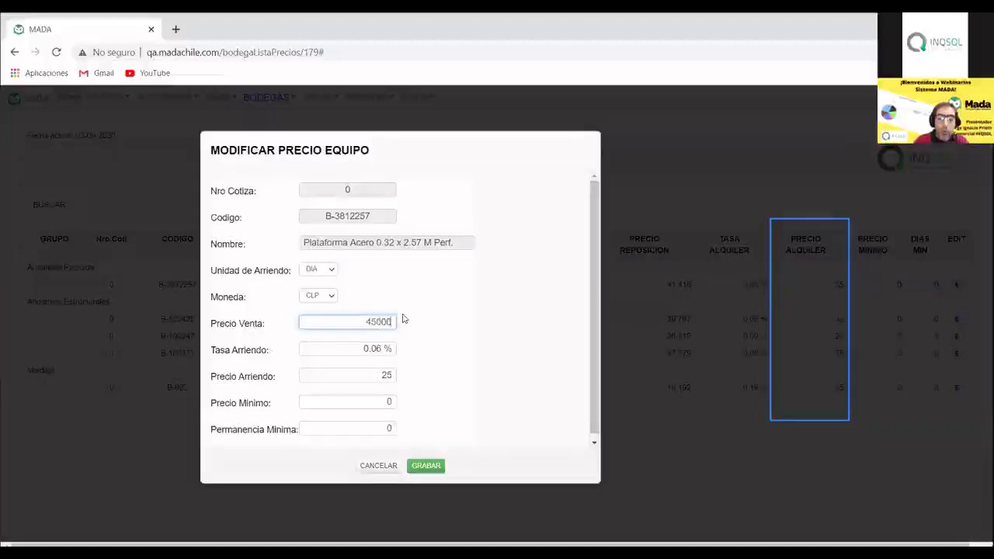
click(414, 308)
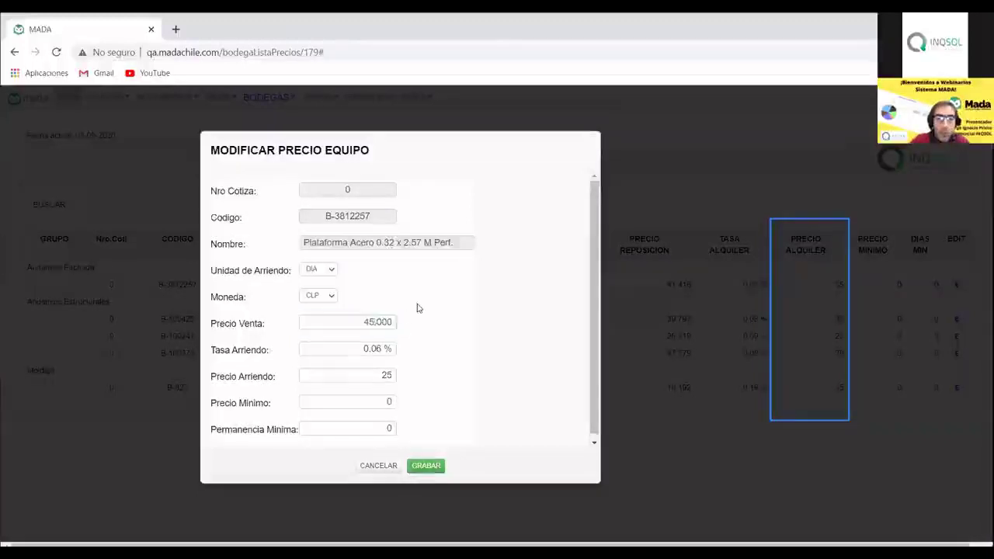
Step: Set the platform's Unidad de Arriendo to MES and its Precio Arriendo to 100
click(336, 268)
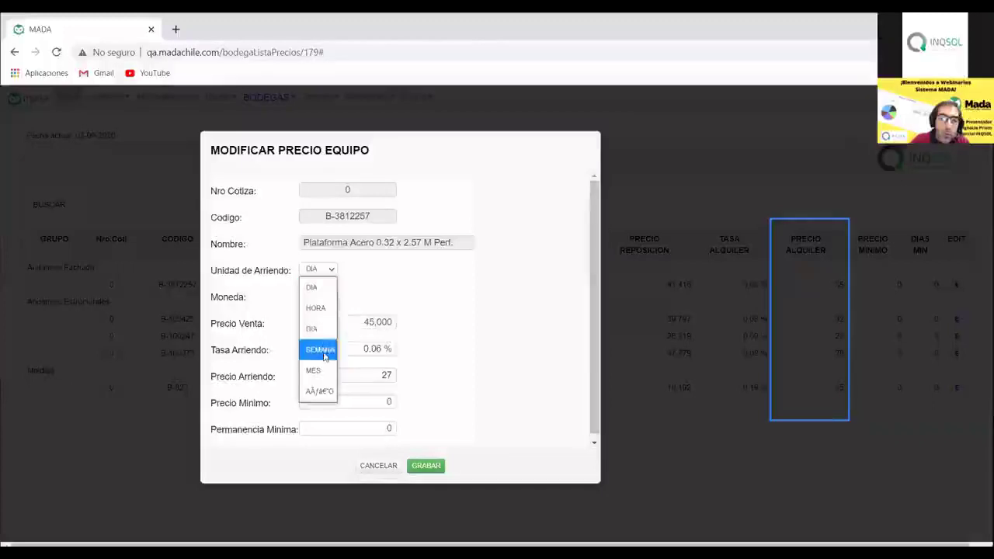
click(322, 370)
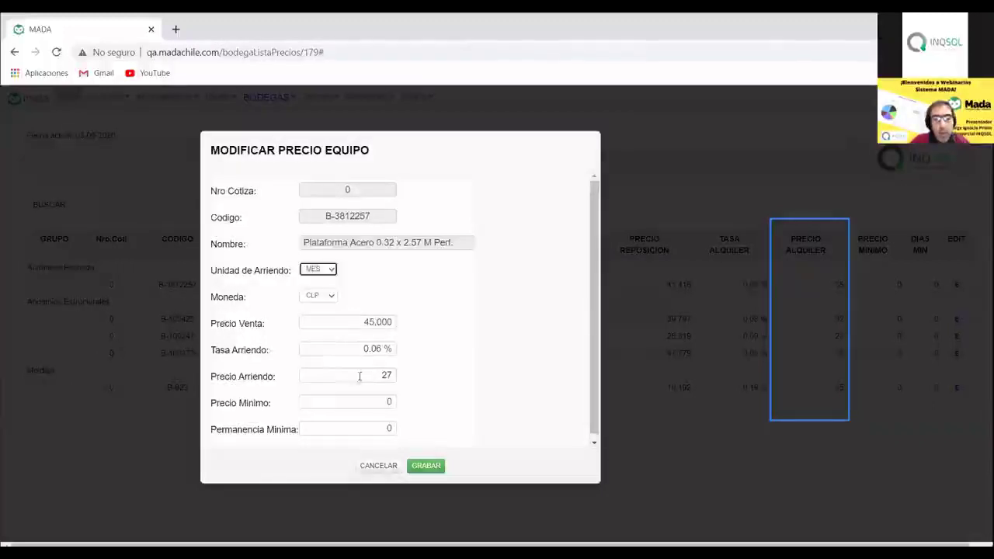
drag(360, 378, 404, 370)
text(100)
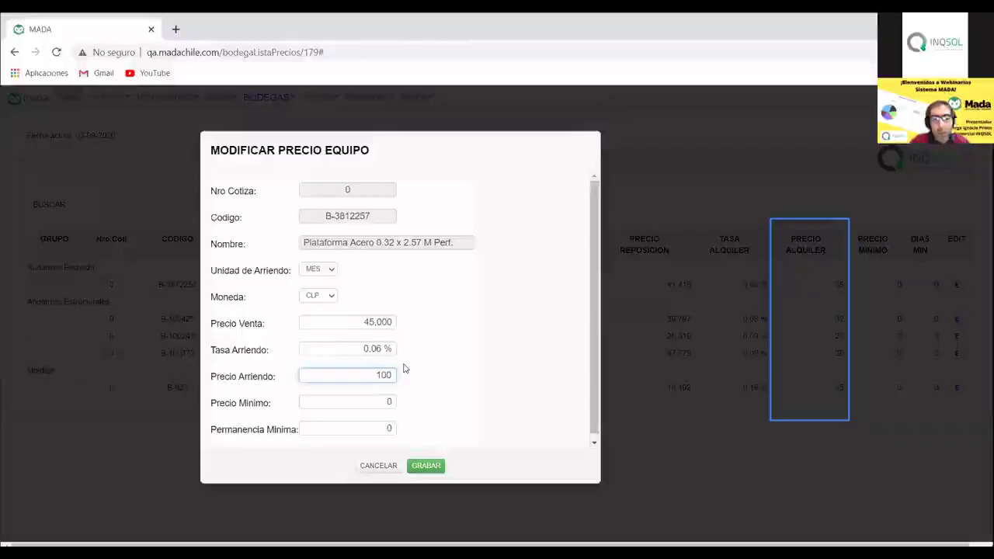
click(404, 369)
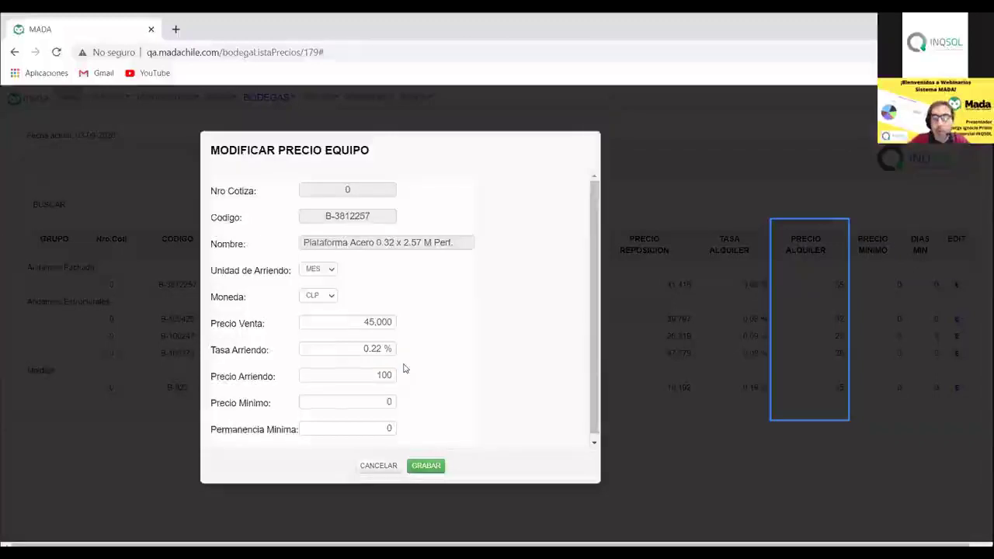
Step: Set the platform's Precio Arriendo to 1,000 and save the modified equipment price
drag(371, 379, 403, 384)
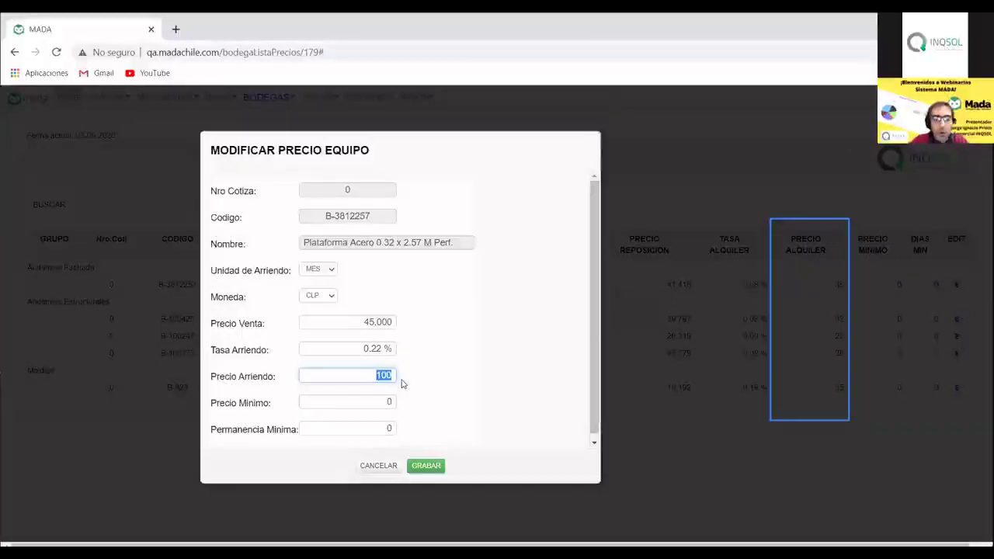
text(1000)
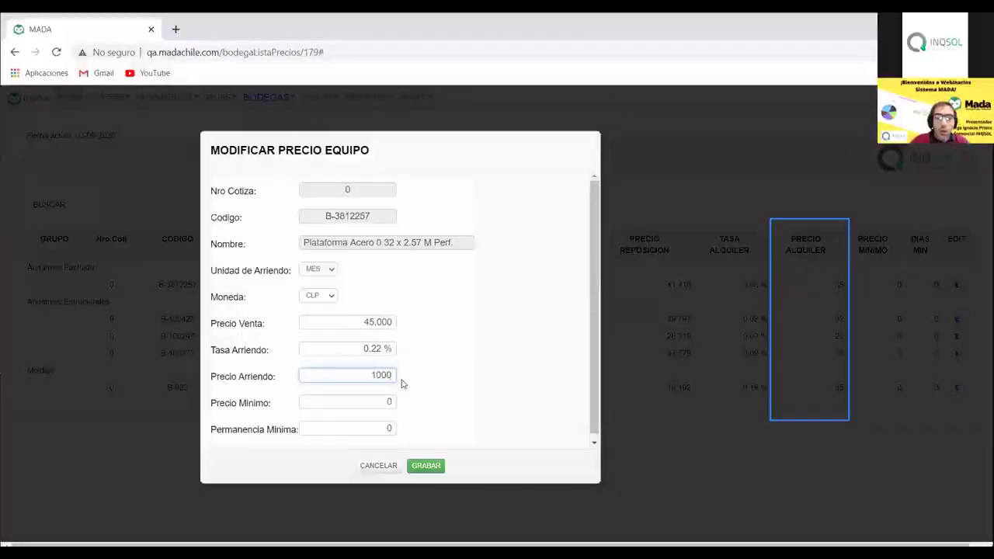
click(417, 378)
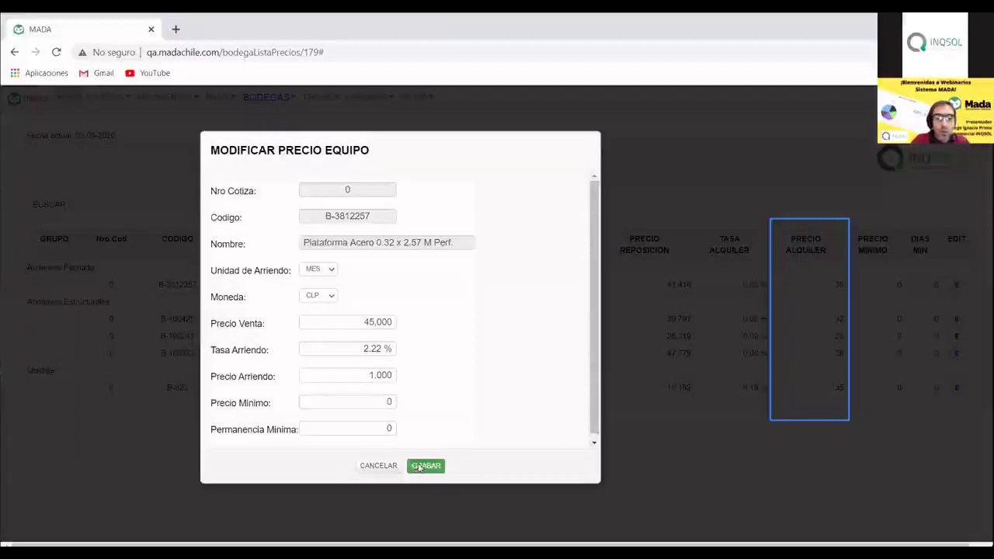
click(425, 466)
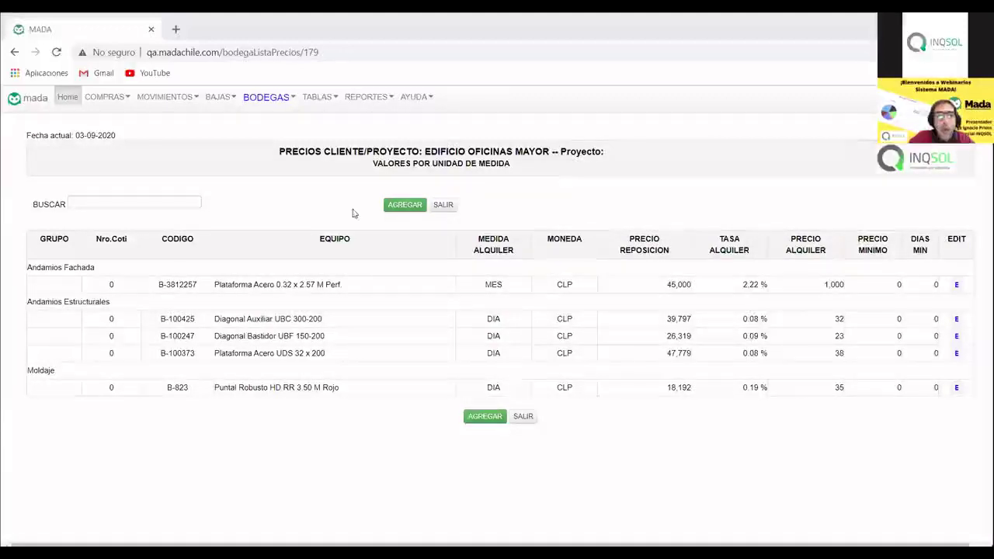
Step: Start a new movement with EDIFICIO PLAZA as the origin and review the equipment state columns on its form
click(169, 106)
mouse_move(200, 155)
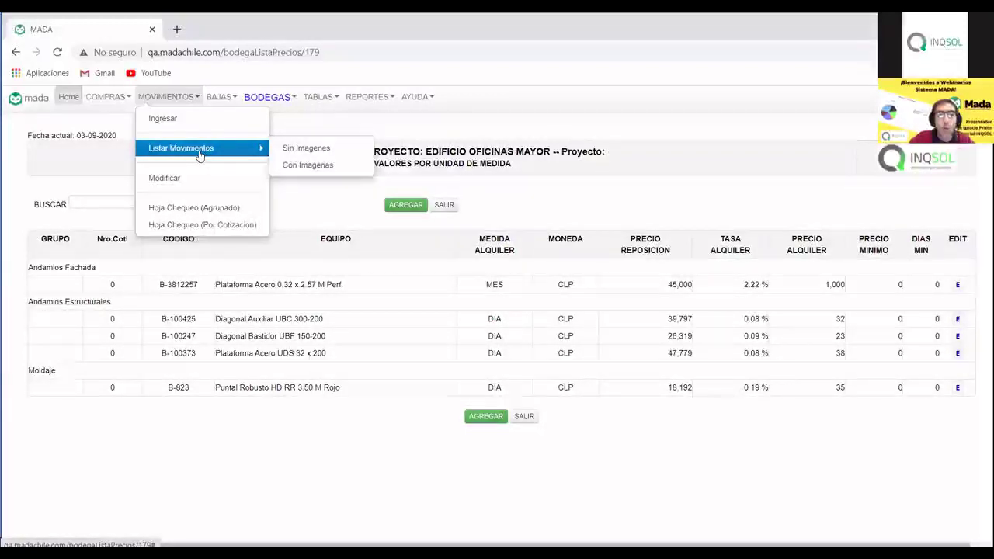
click(164, 119)
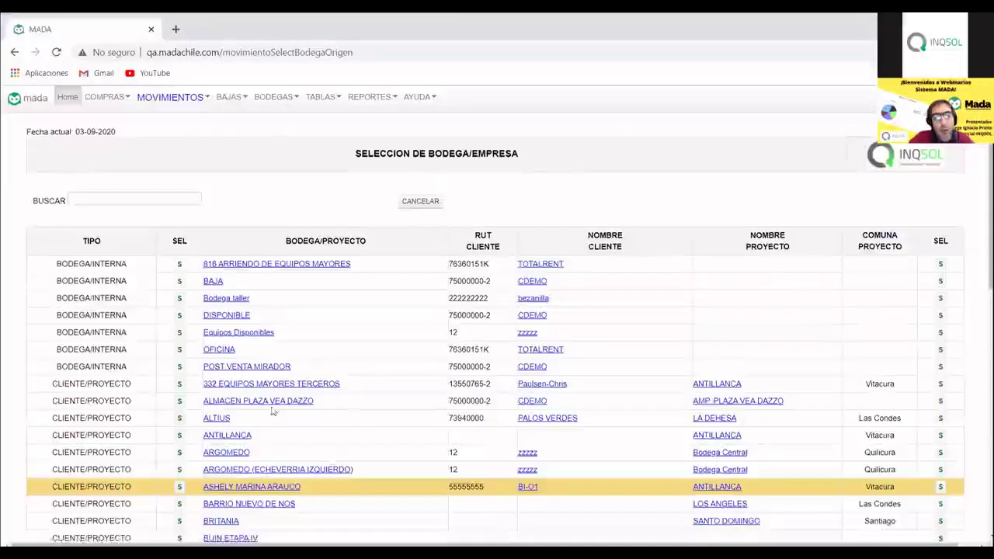
scroll(266, 404, down, 4)
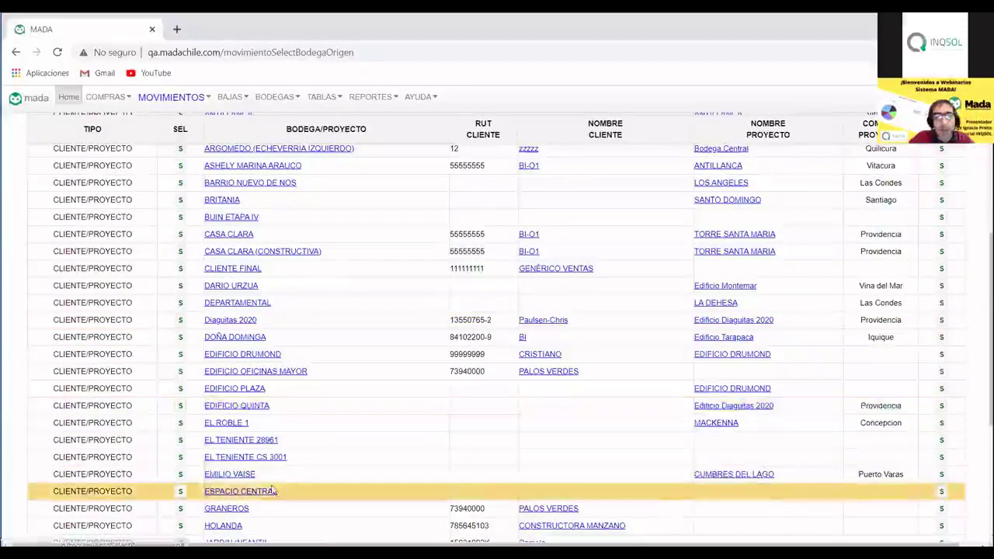
click(180, 389)
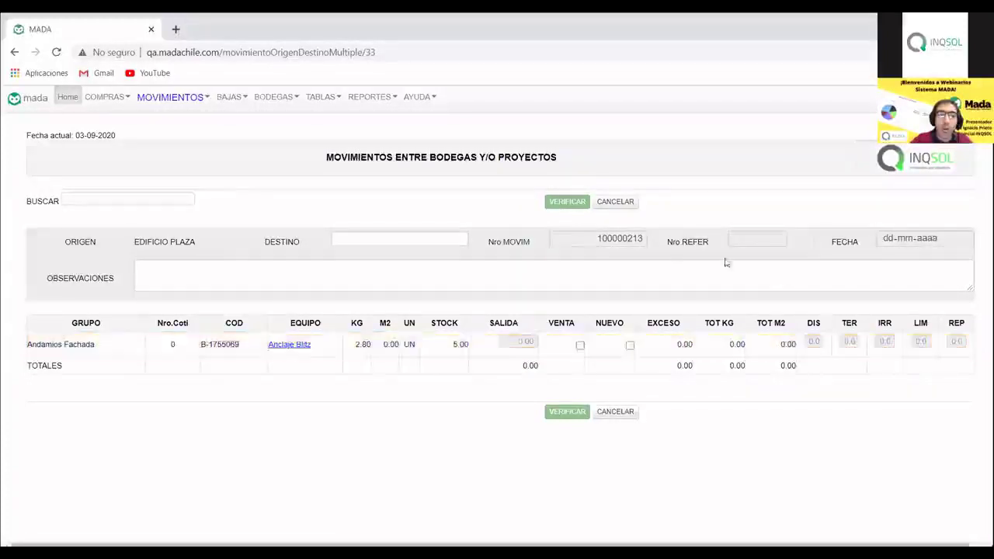
Step: Open the equipment state types and review the BODEGA ASOCIADA options for a new type, leaving the form without creating it
click(314, 100)
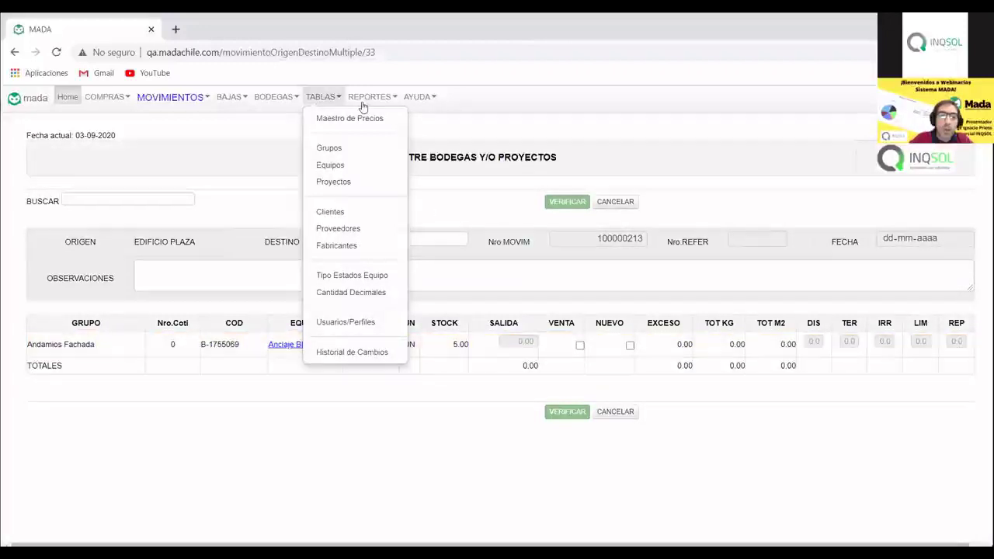
click(390, 281)
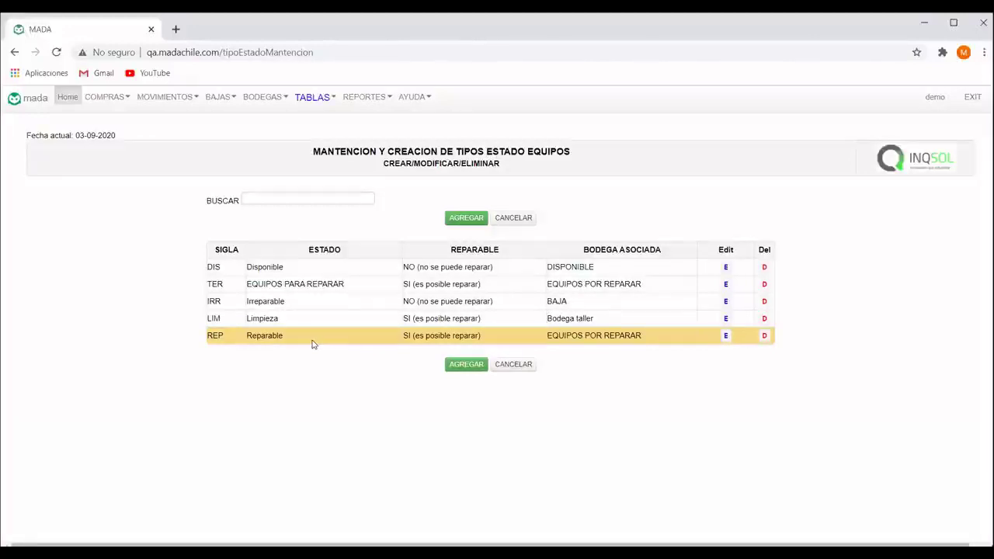
click(467, 219)
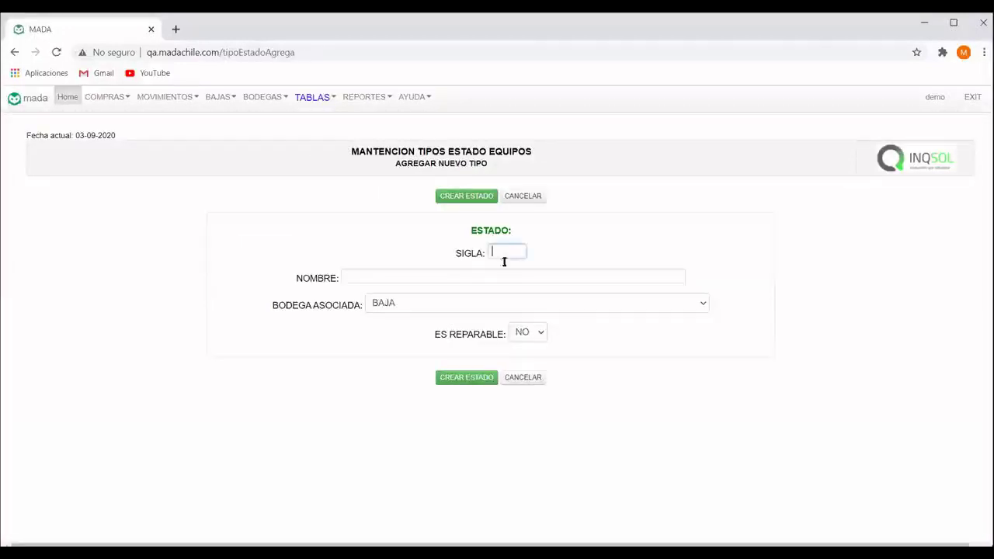
click(506, 277)
click(511, 304)
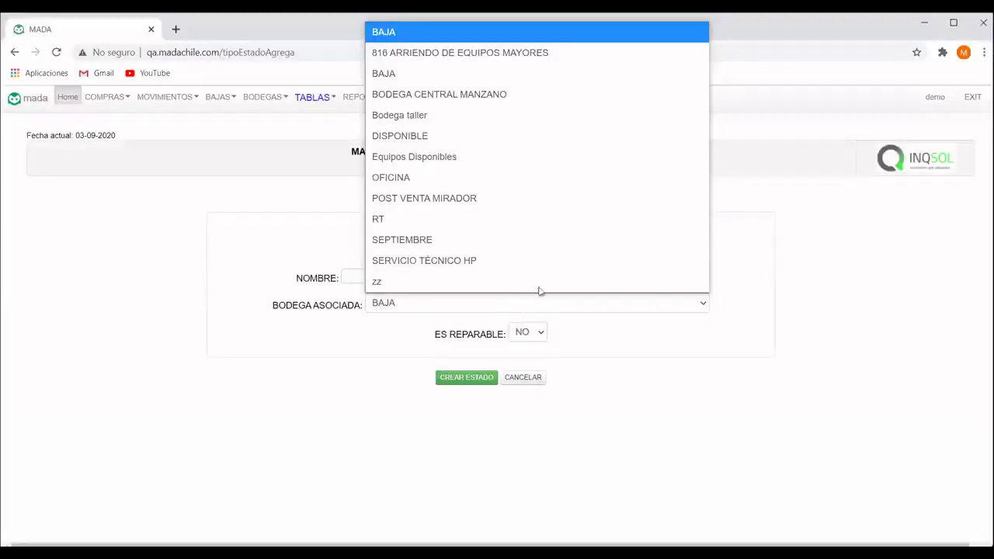
click(663, 375)
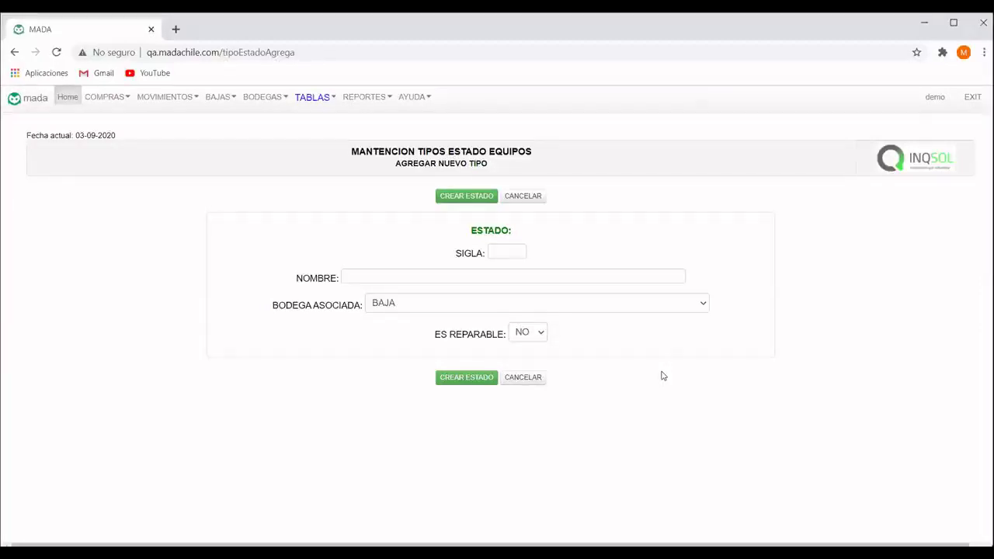
click(535, 312)
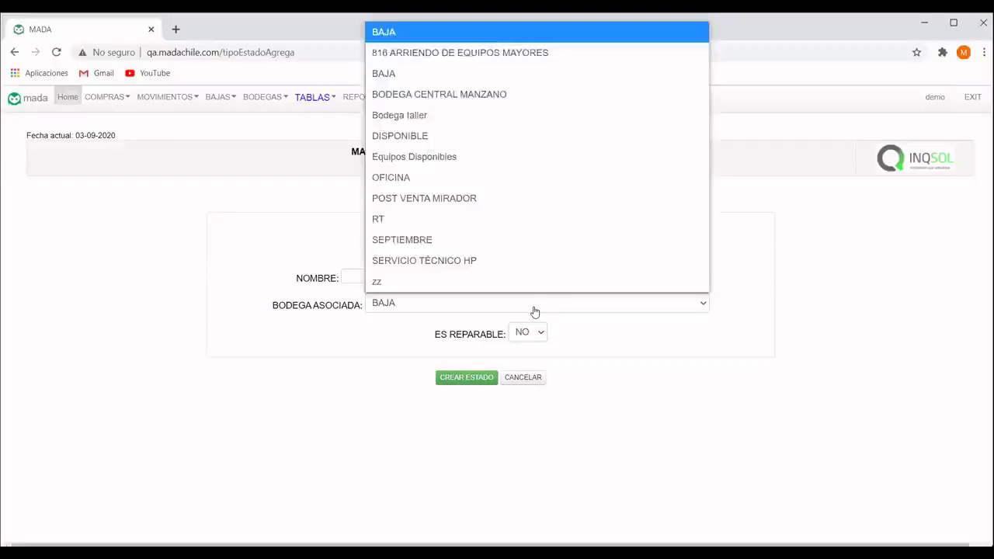
click(659, 381)
click(533, 378)
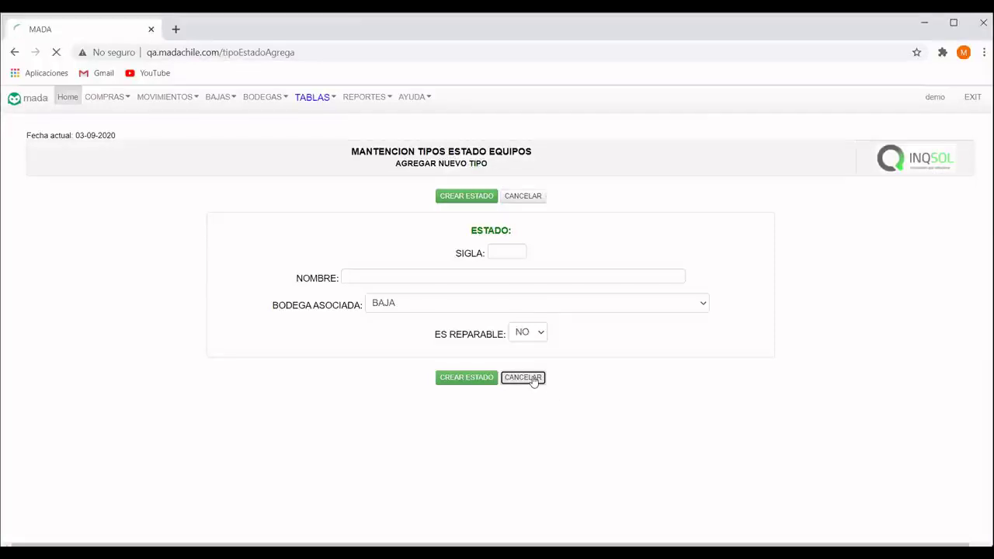